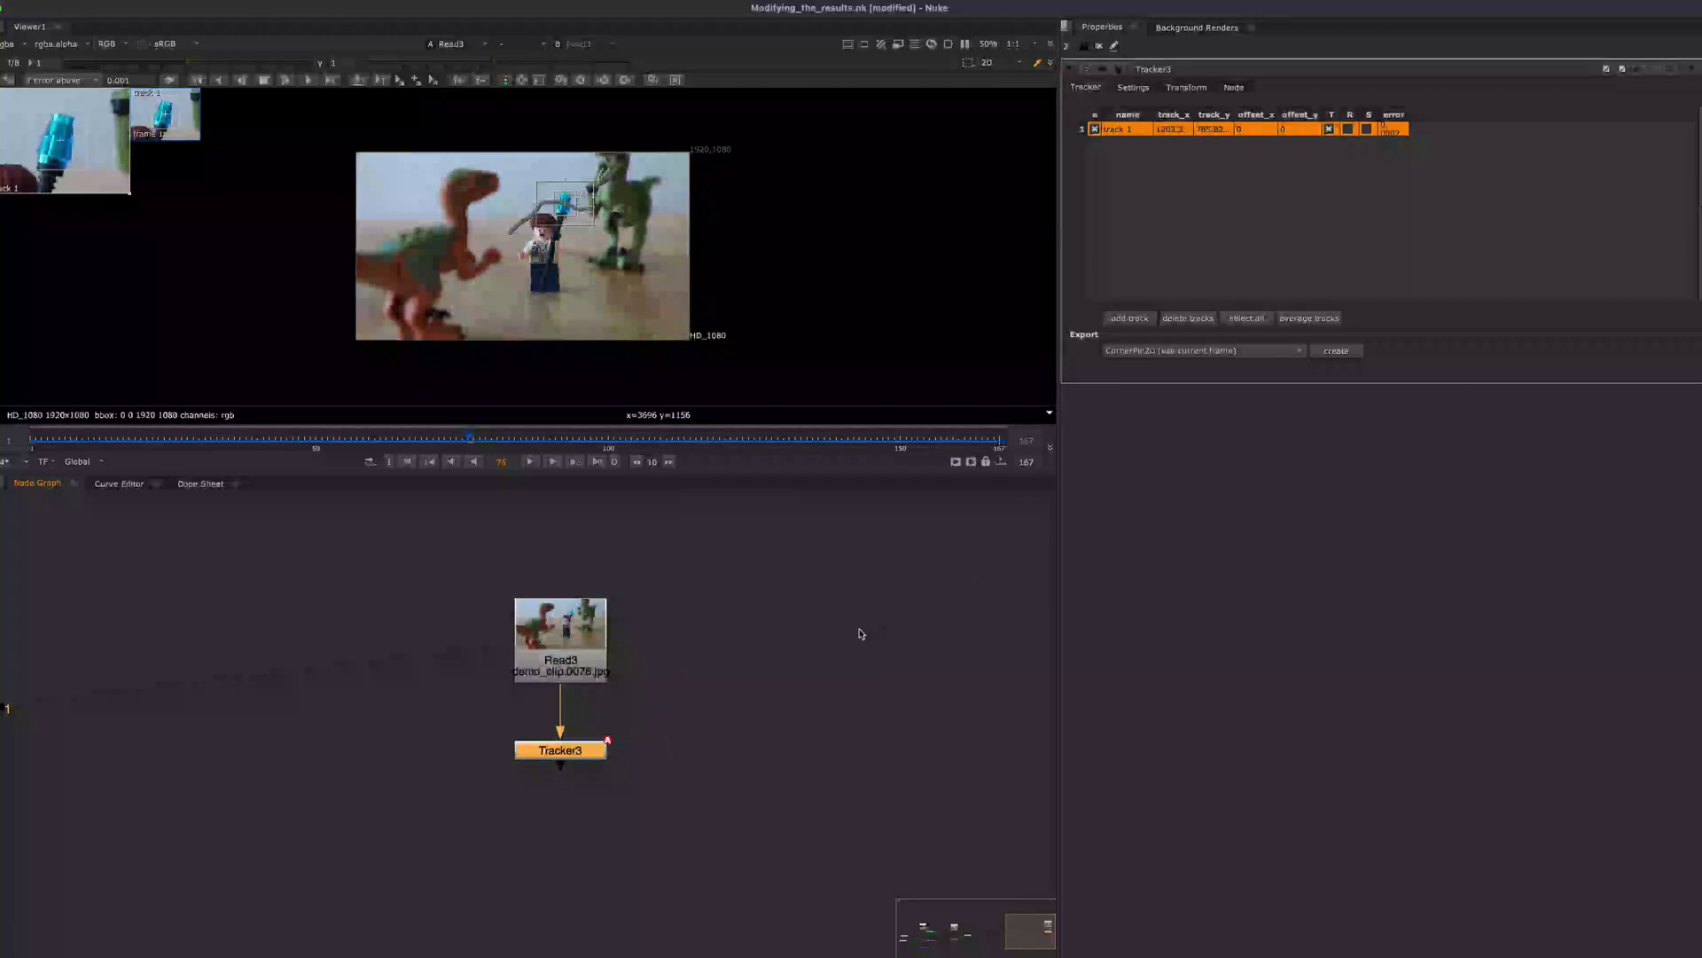
Step: Create a baked stabilize Transform from Tracker3 and connect its input to Read3
click(1245, 351)
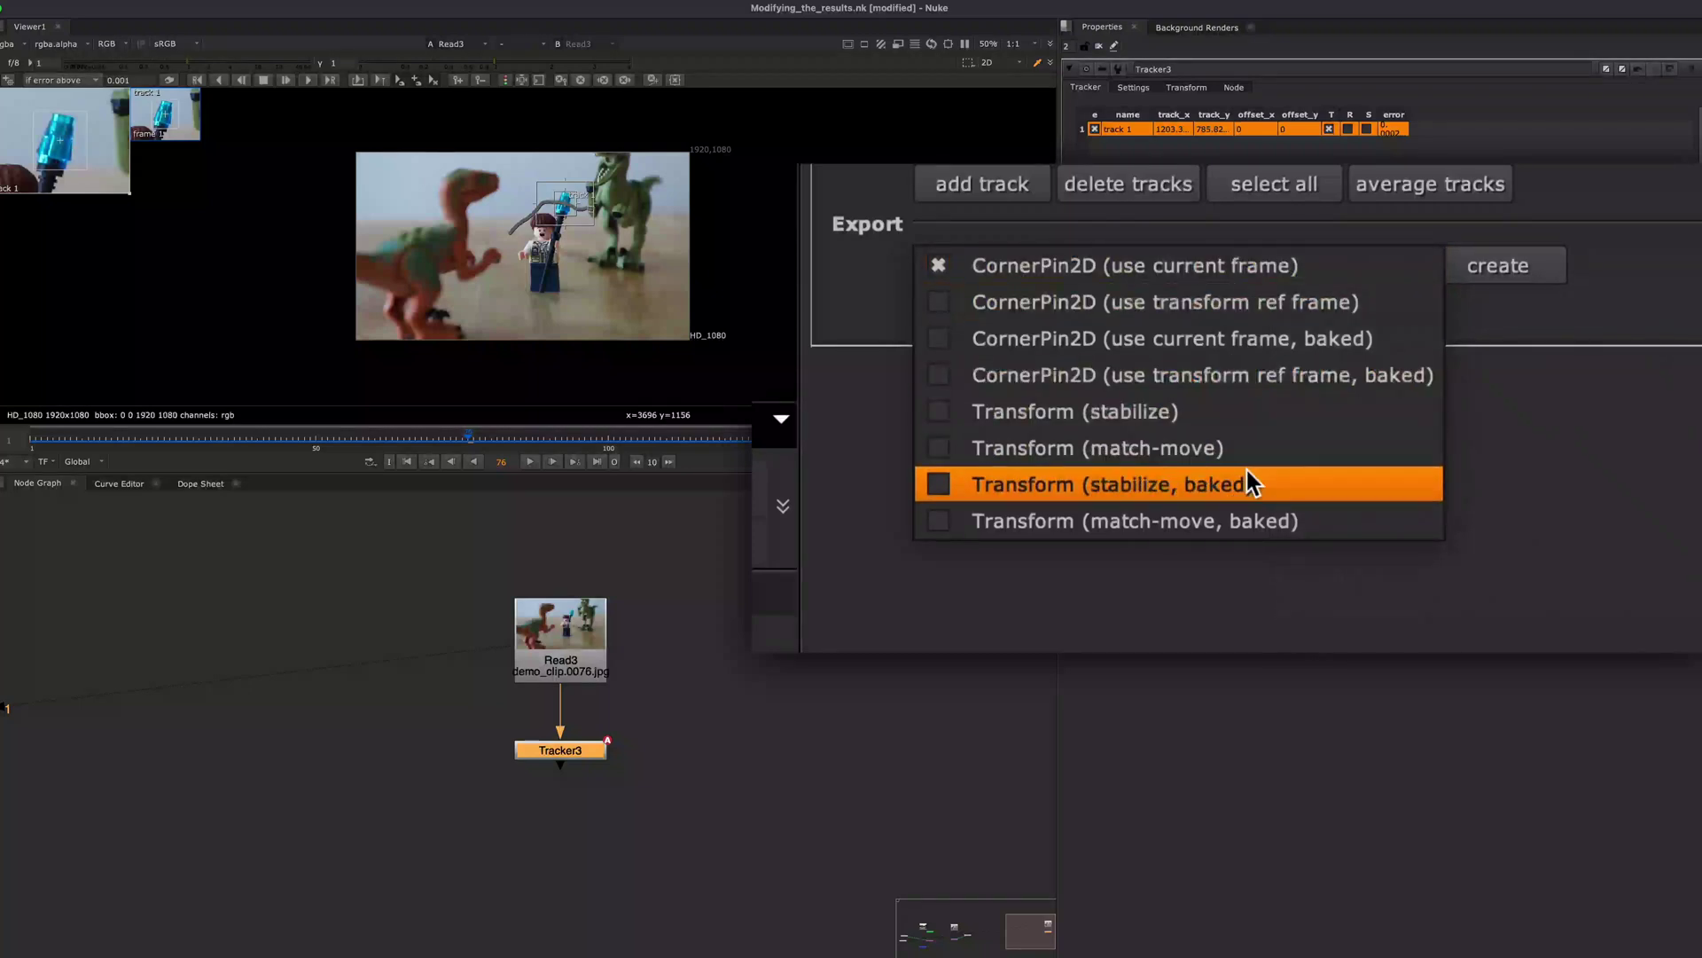
click(1235, 436)
click(1343, 358)
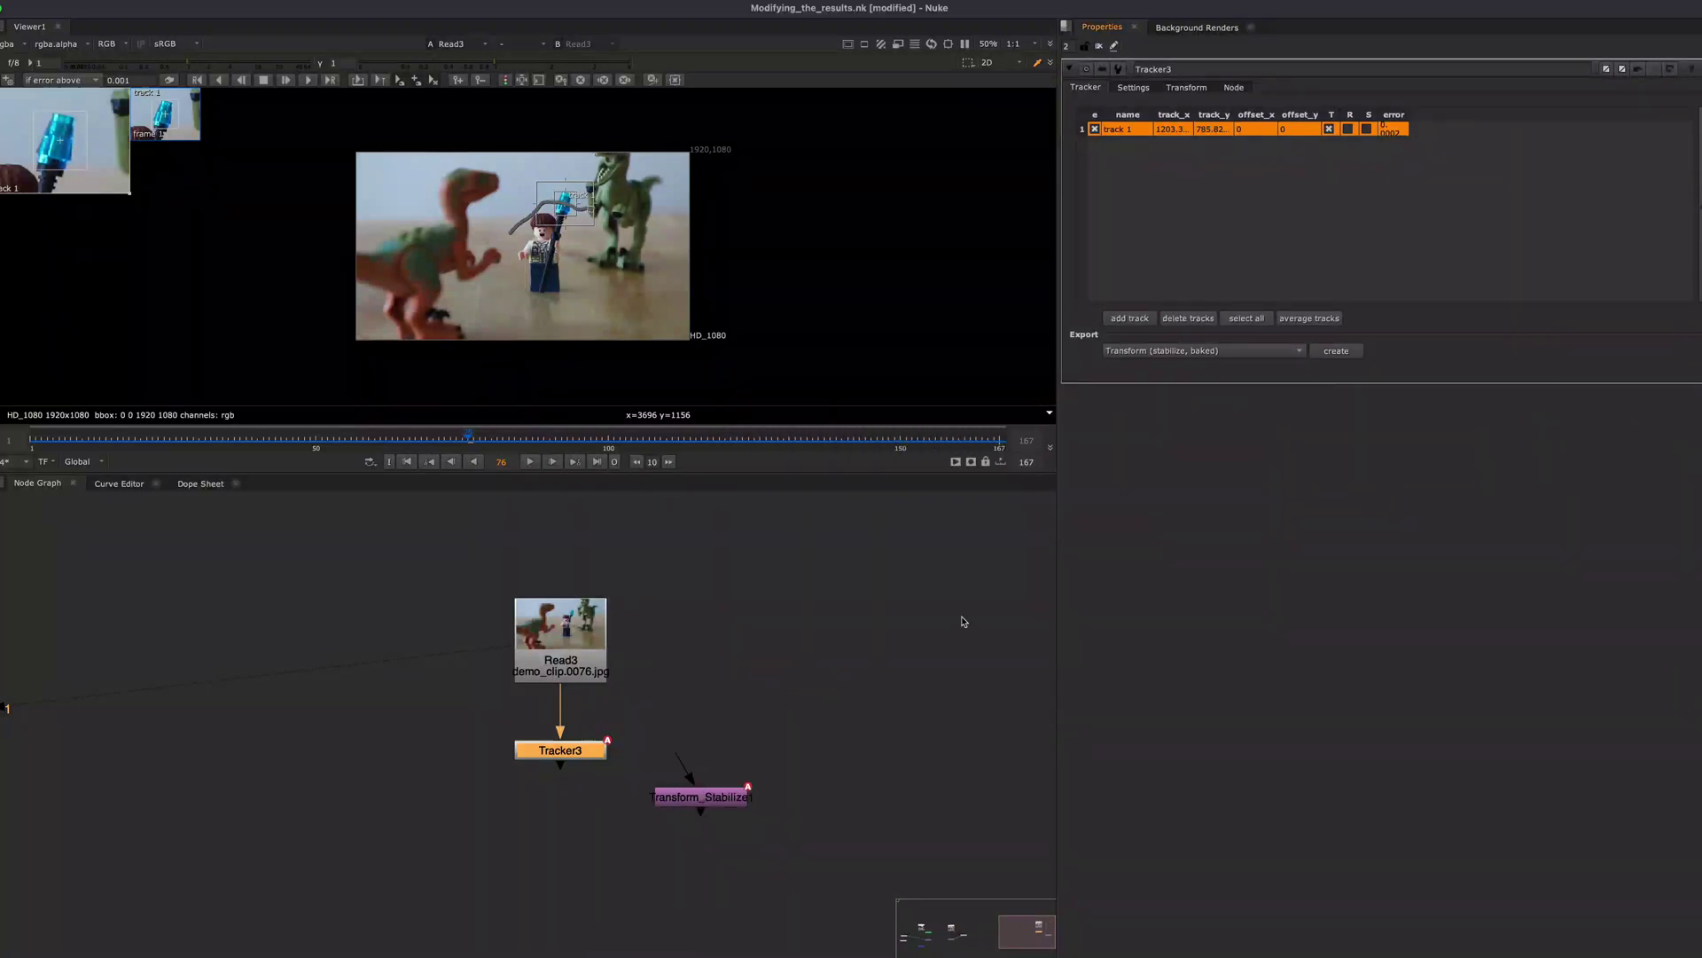
click(734, 768)
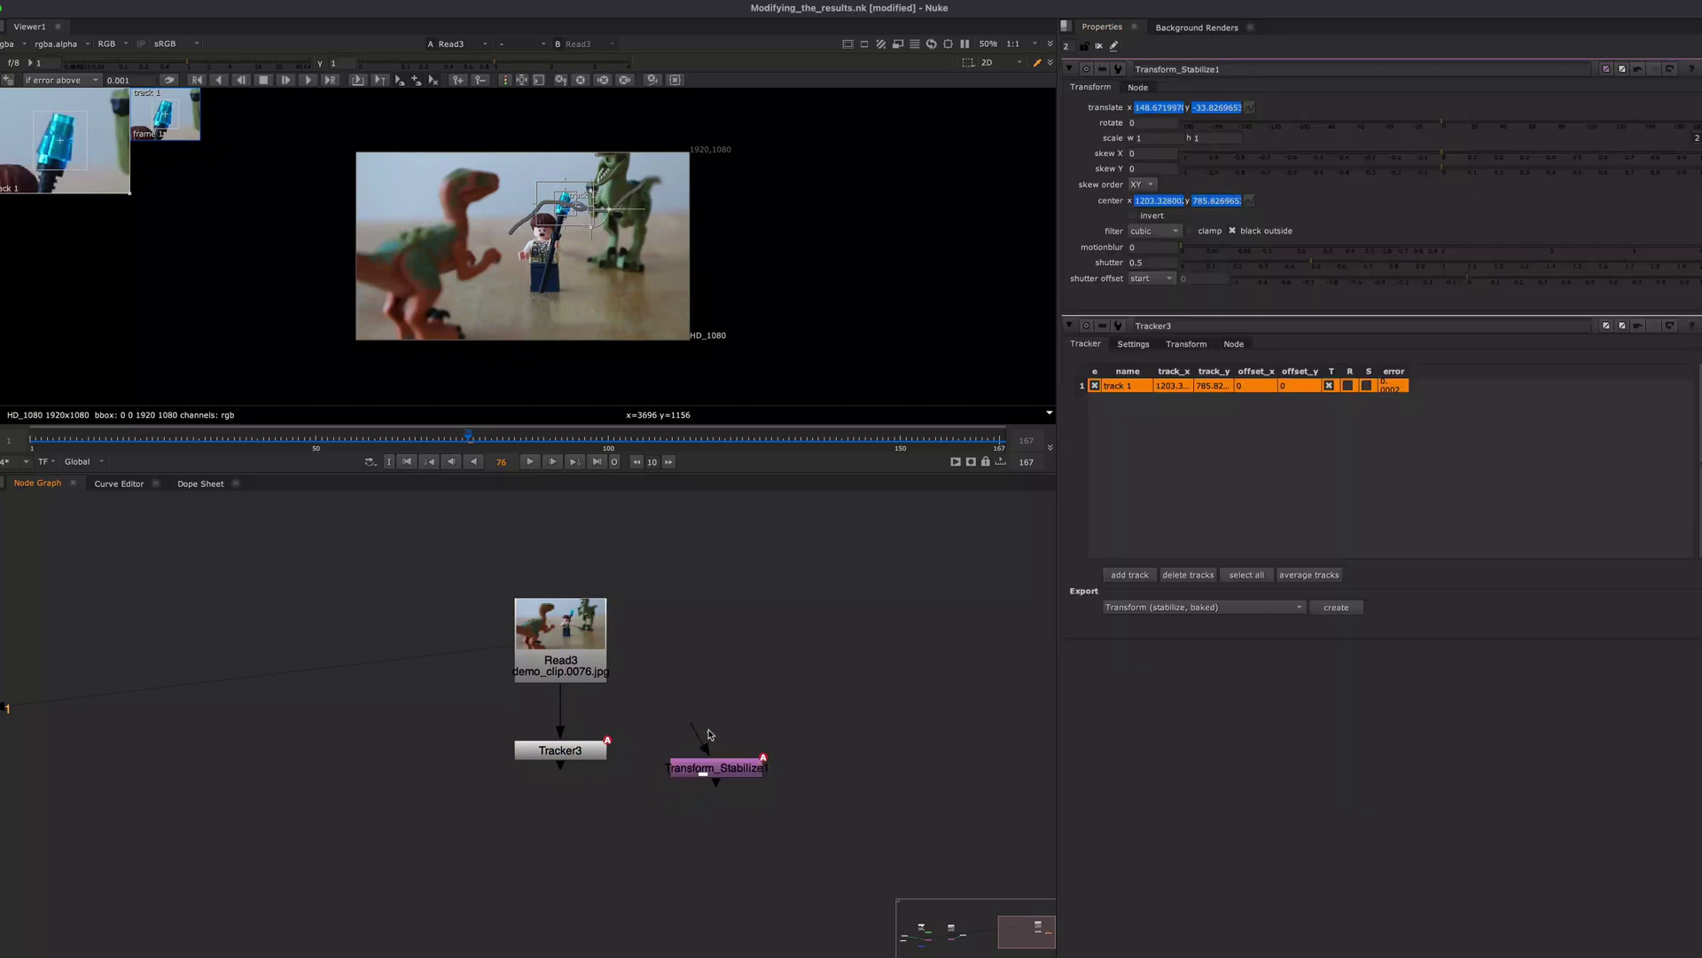
drag(705, 741, 787, 604)
Step: View Transform_Stabilize1's output and play the stabilised clip, stopping at frame 82
click(716, 774)
key(1)
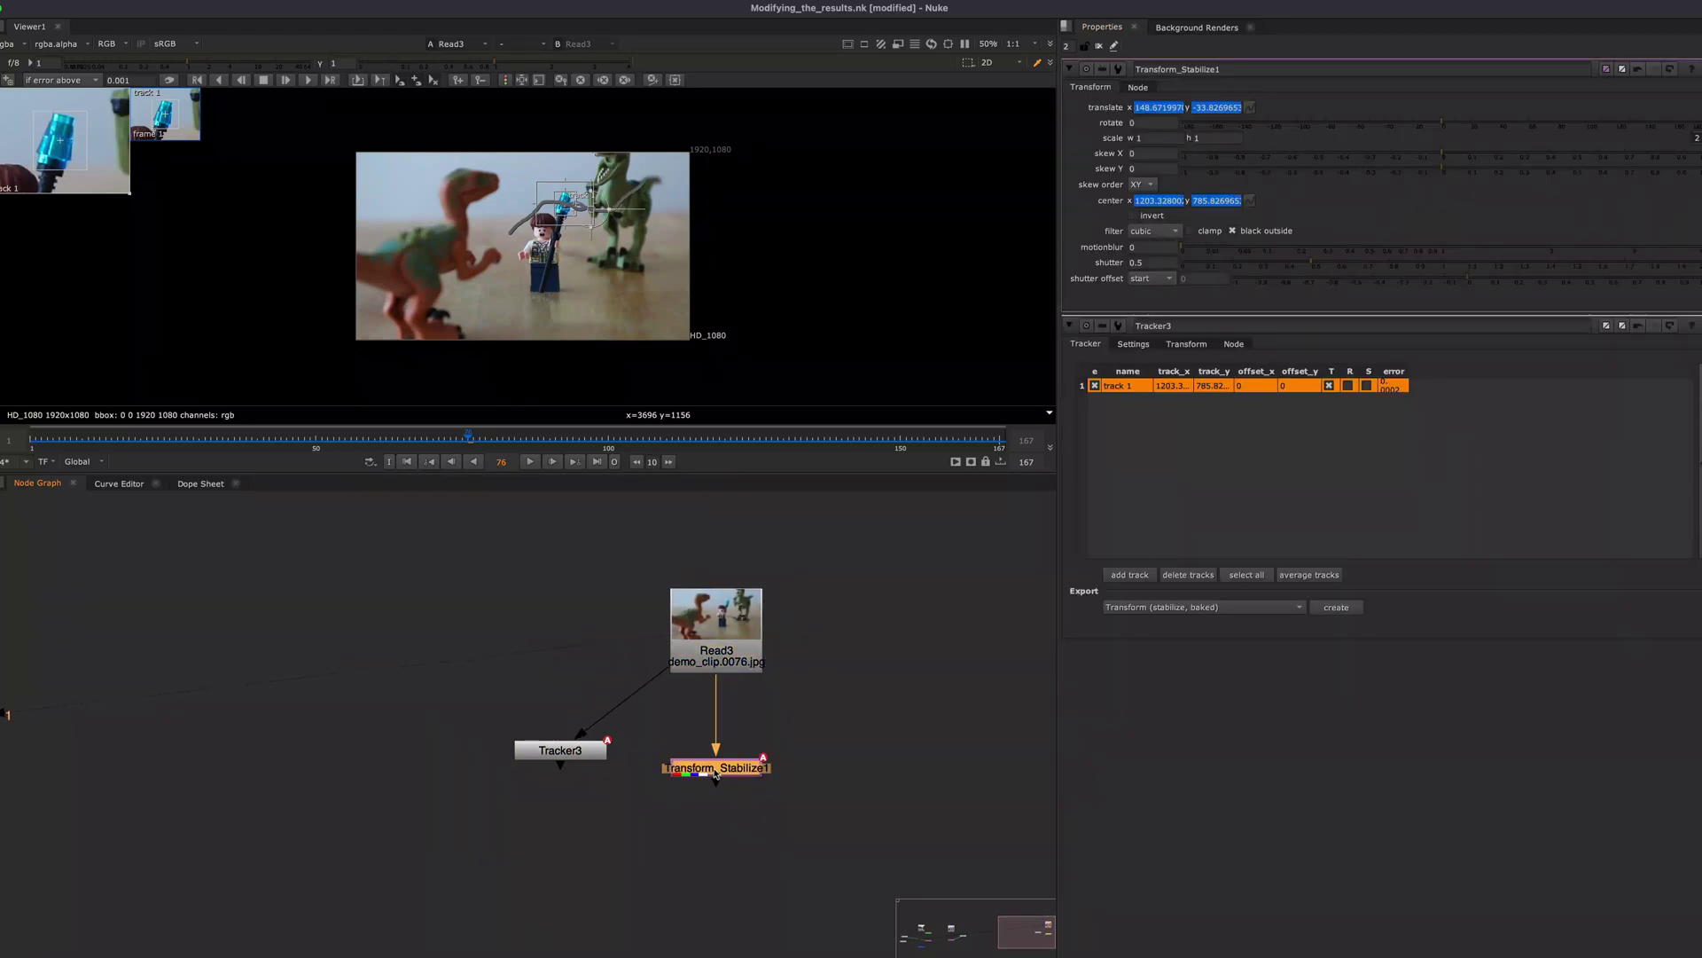
click(468, 501)
click(530, 463)
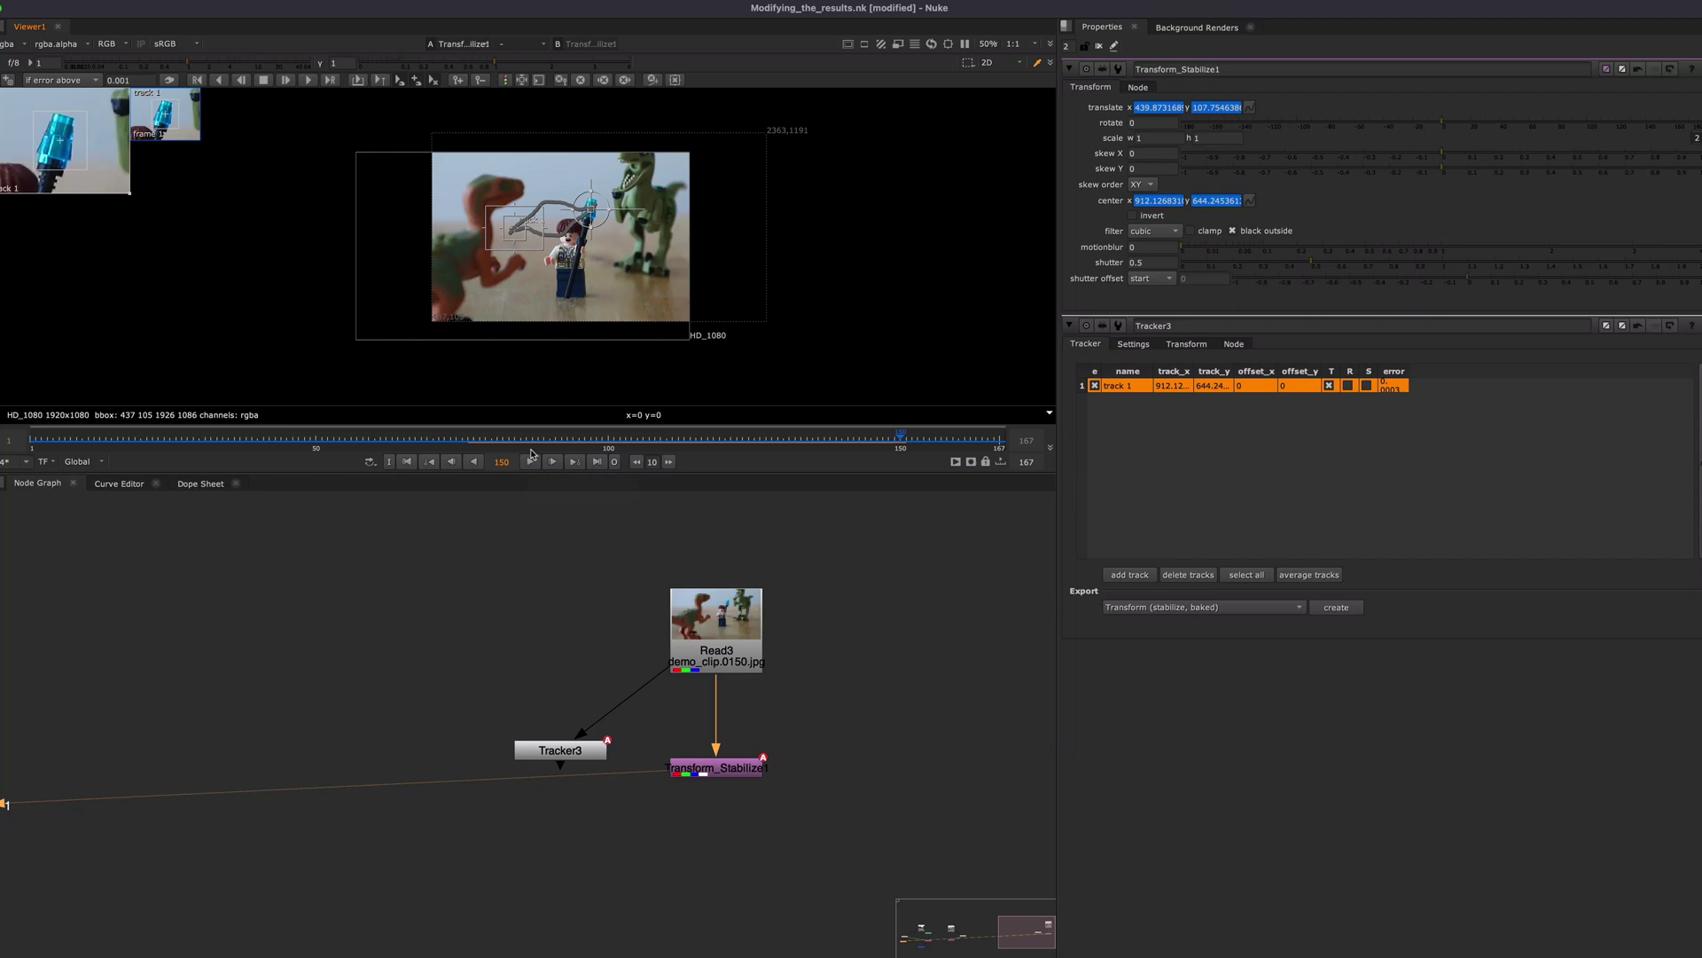
click(503, 438)
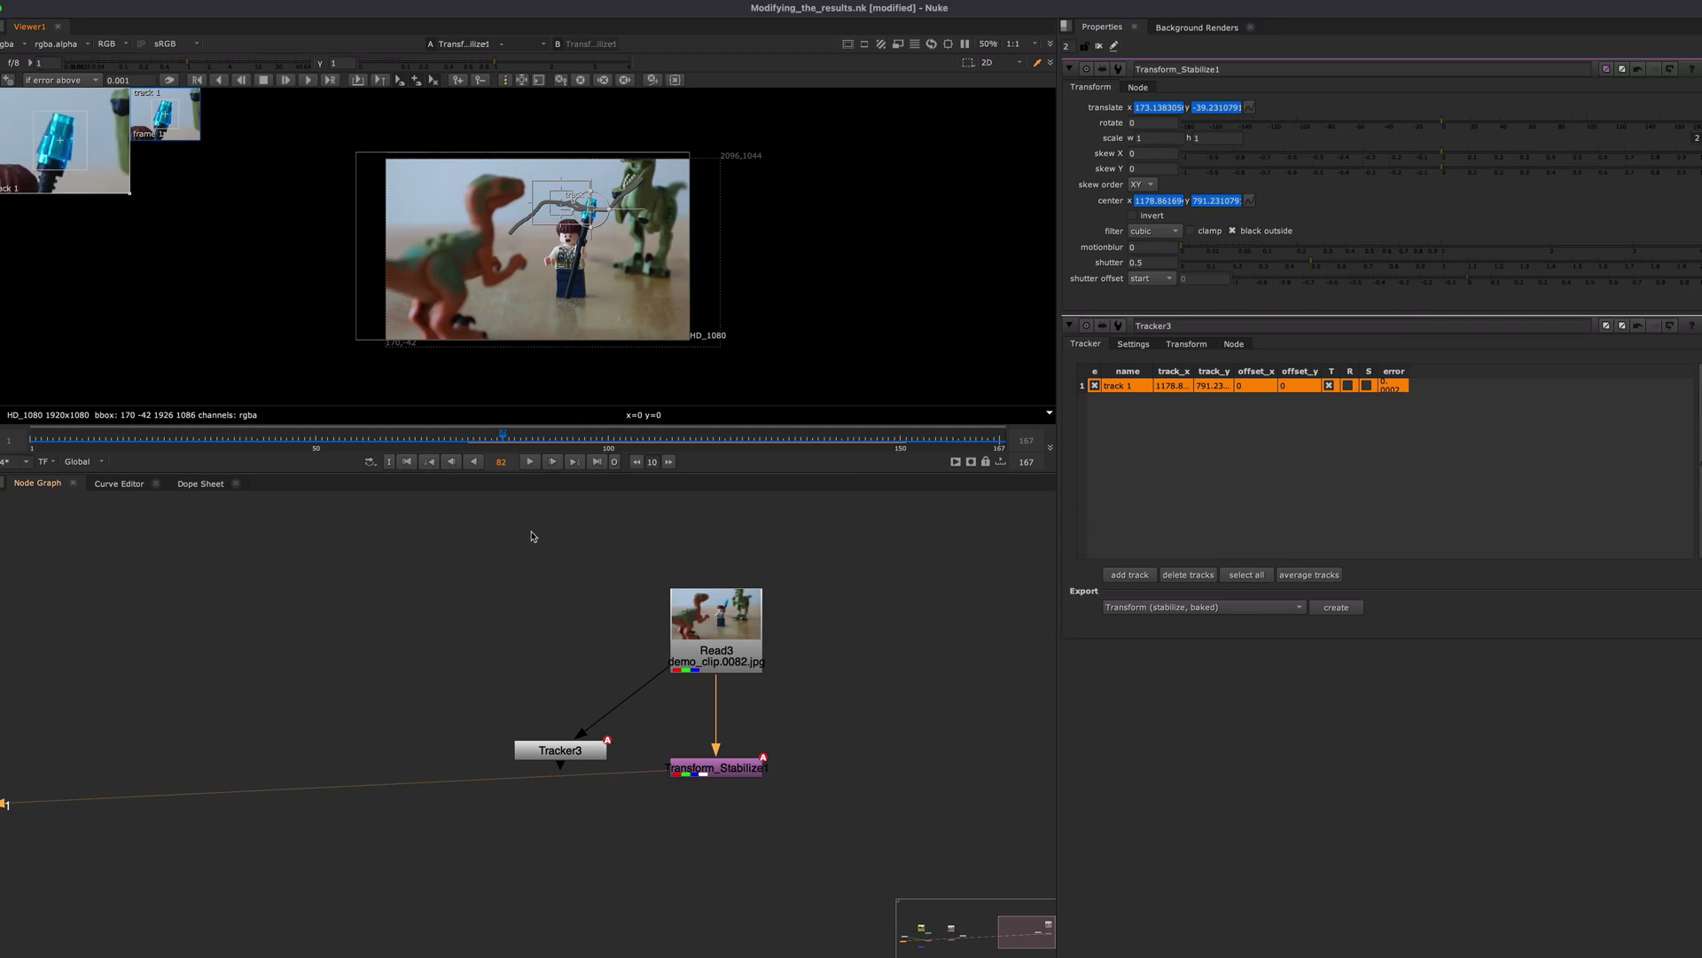
Step: Show Transform_Stabilize1's translate x and y curves and scale them down by about half
click(114, 486)
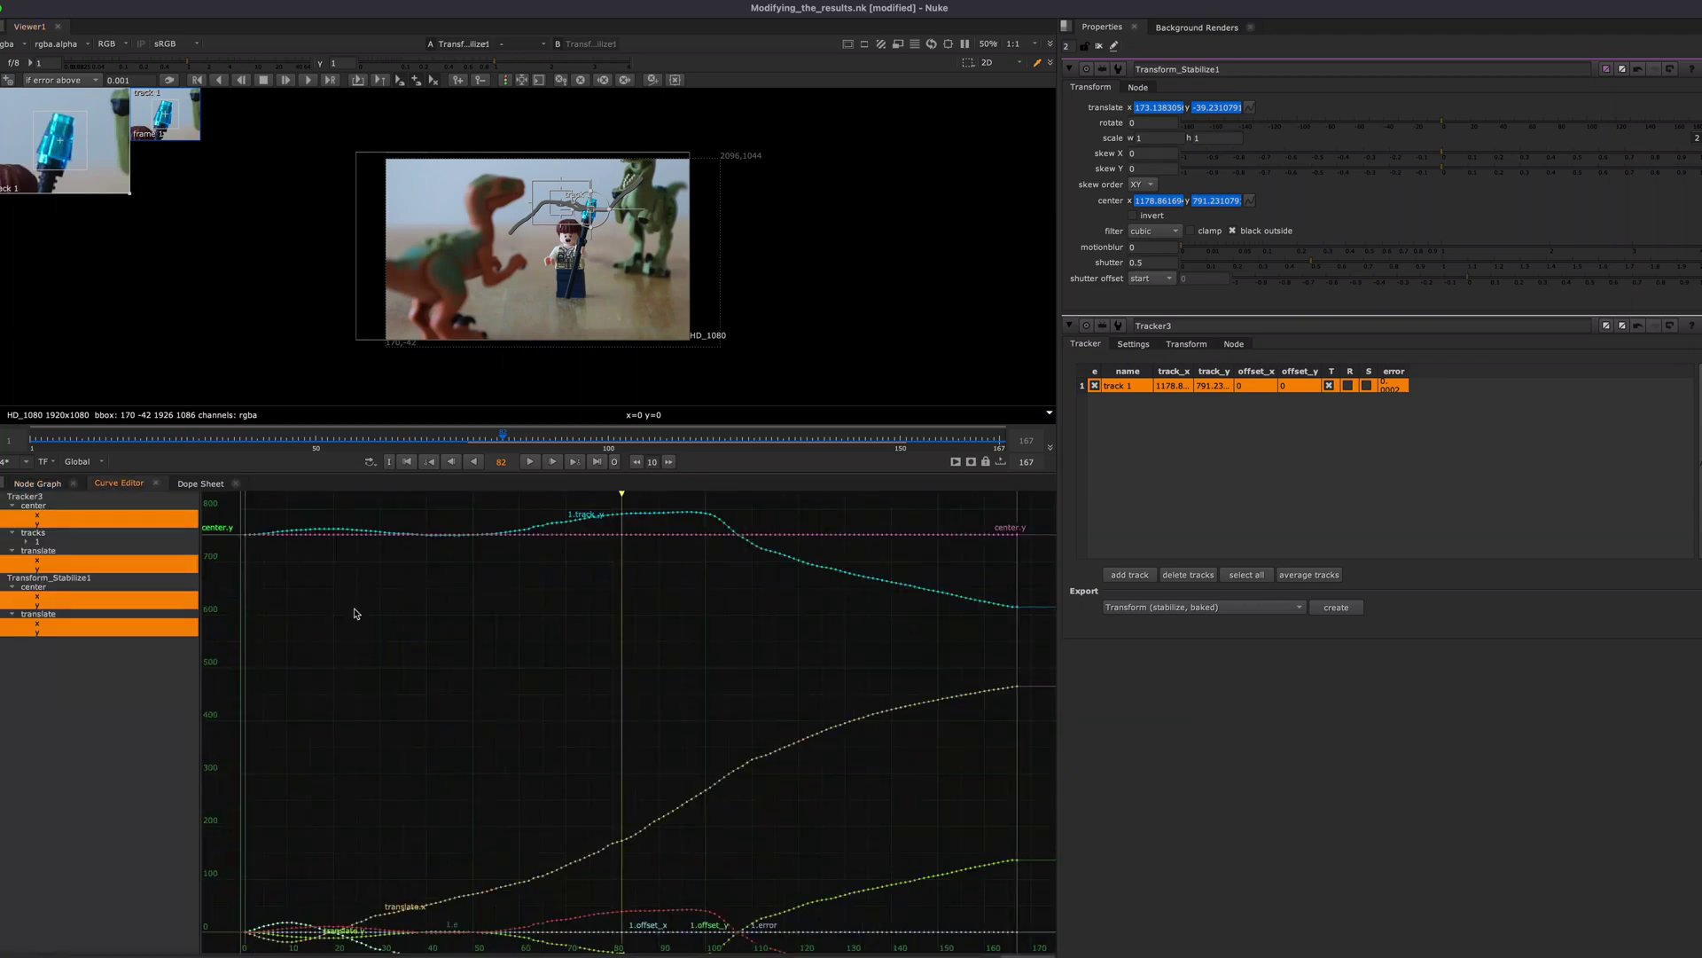
click(106, 731)
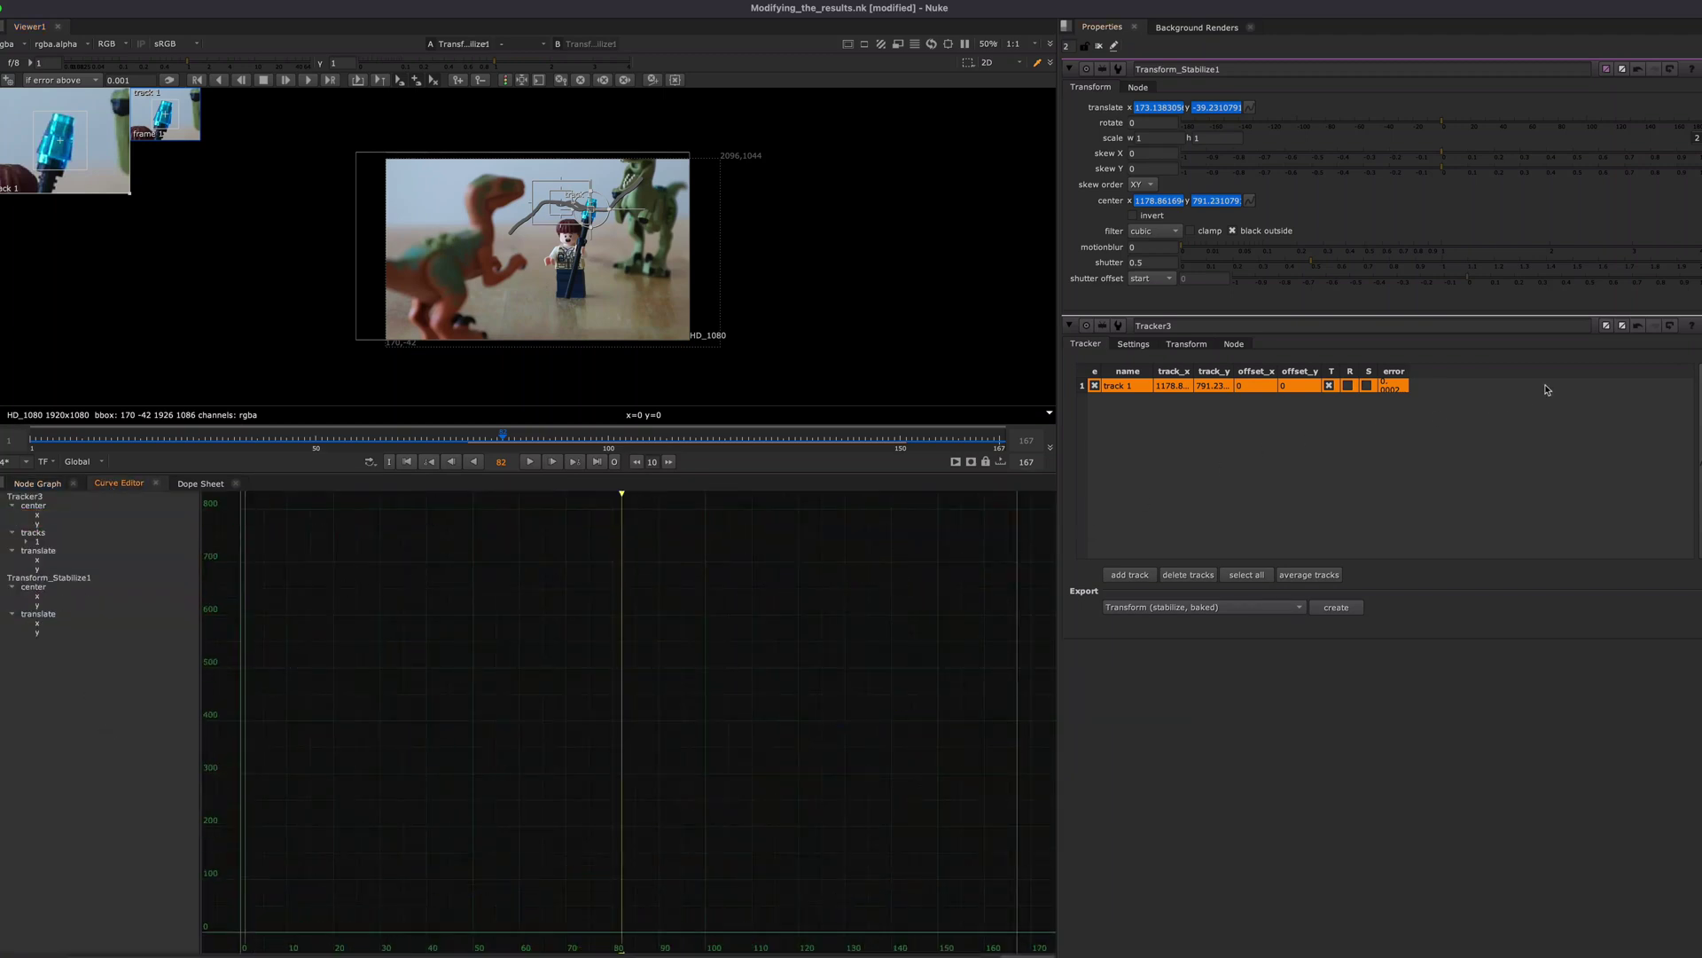
click(1691, 326)
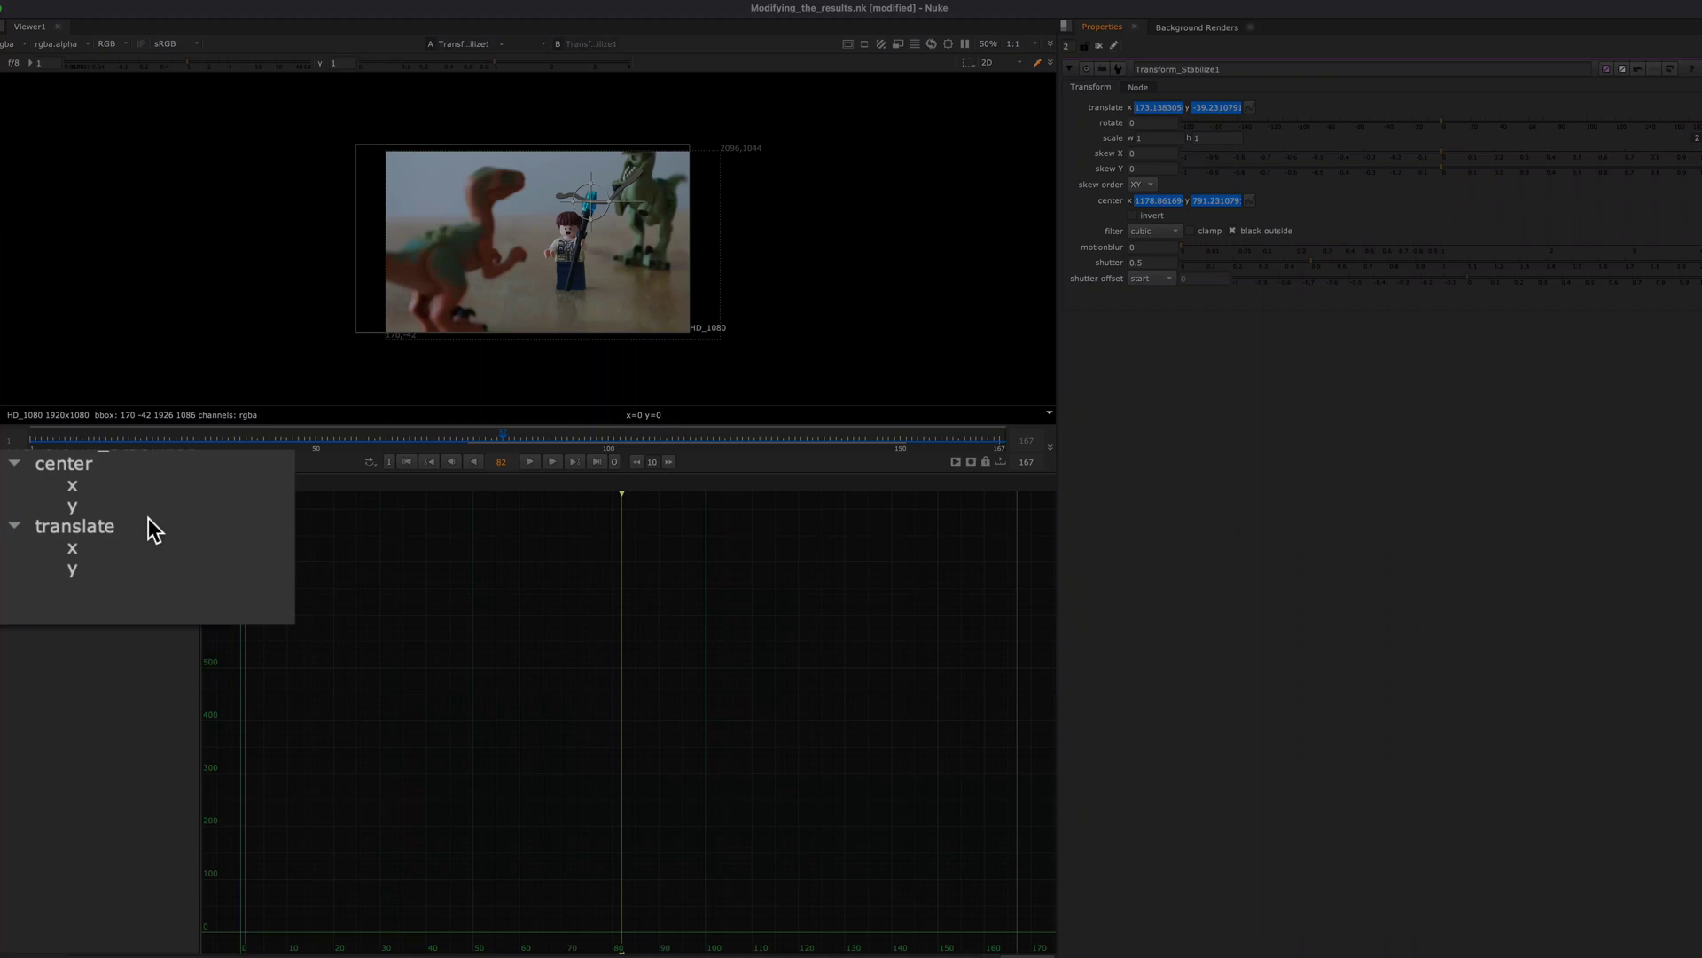
click(163, 547)
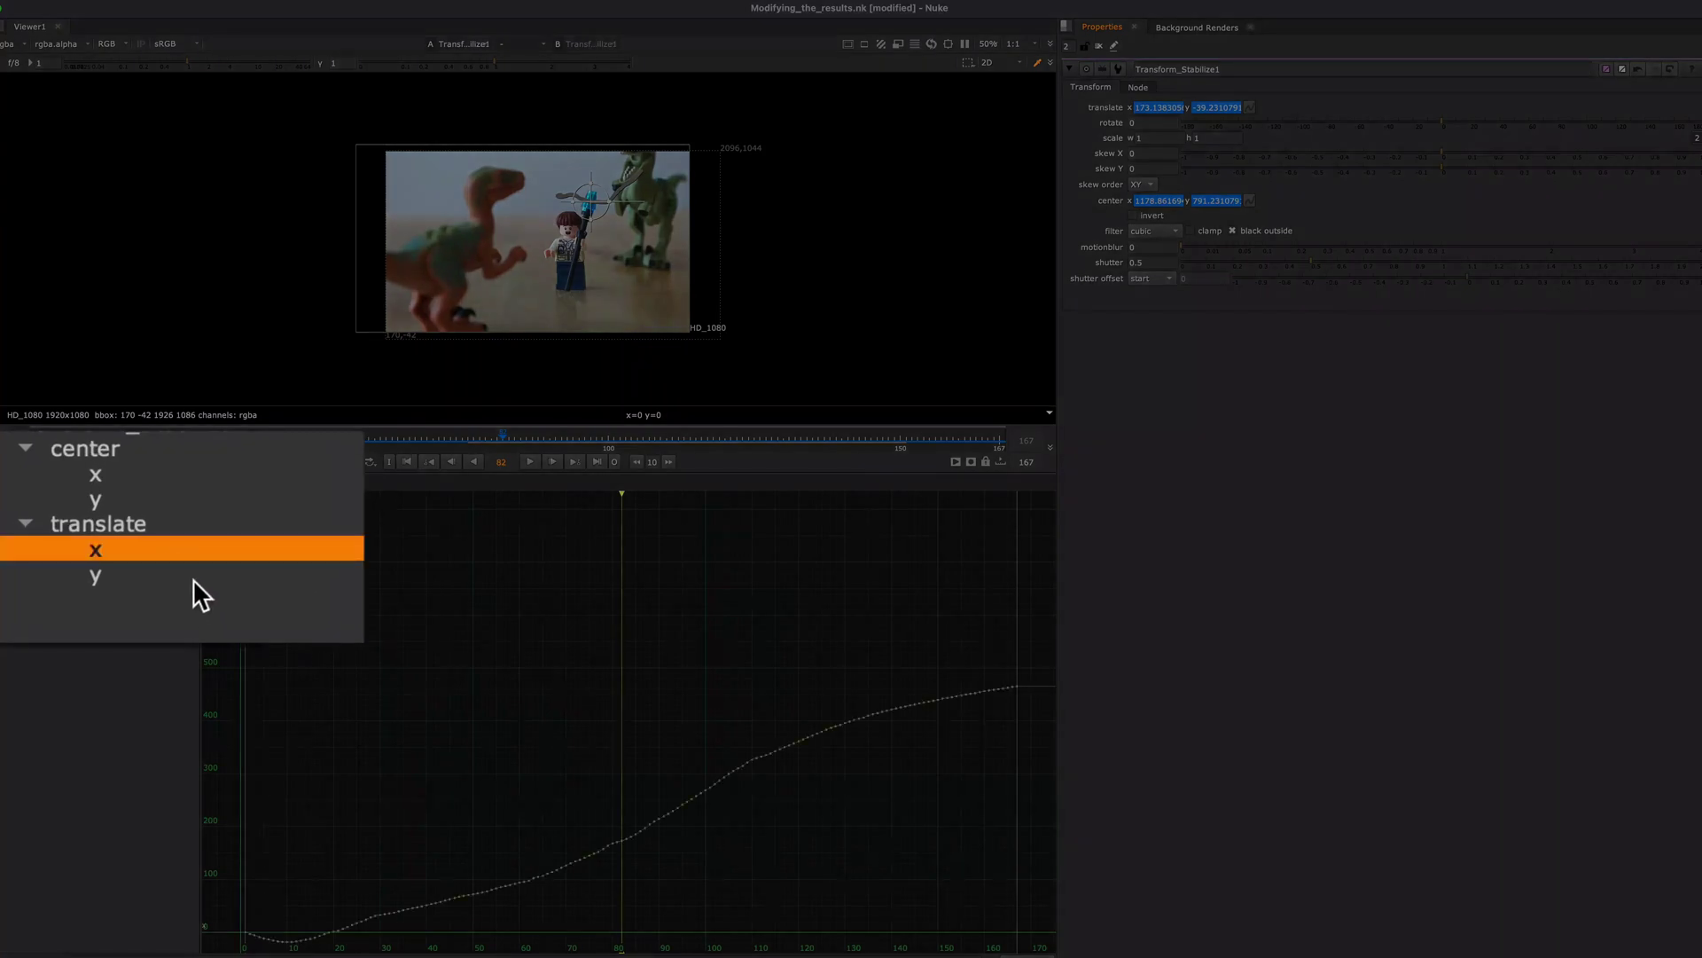
shift+click(72, 551)
key(super+a)
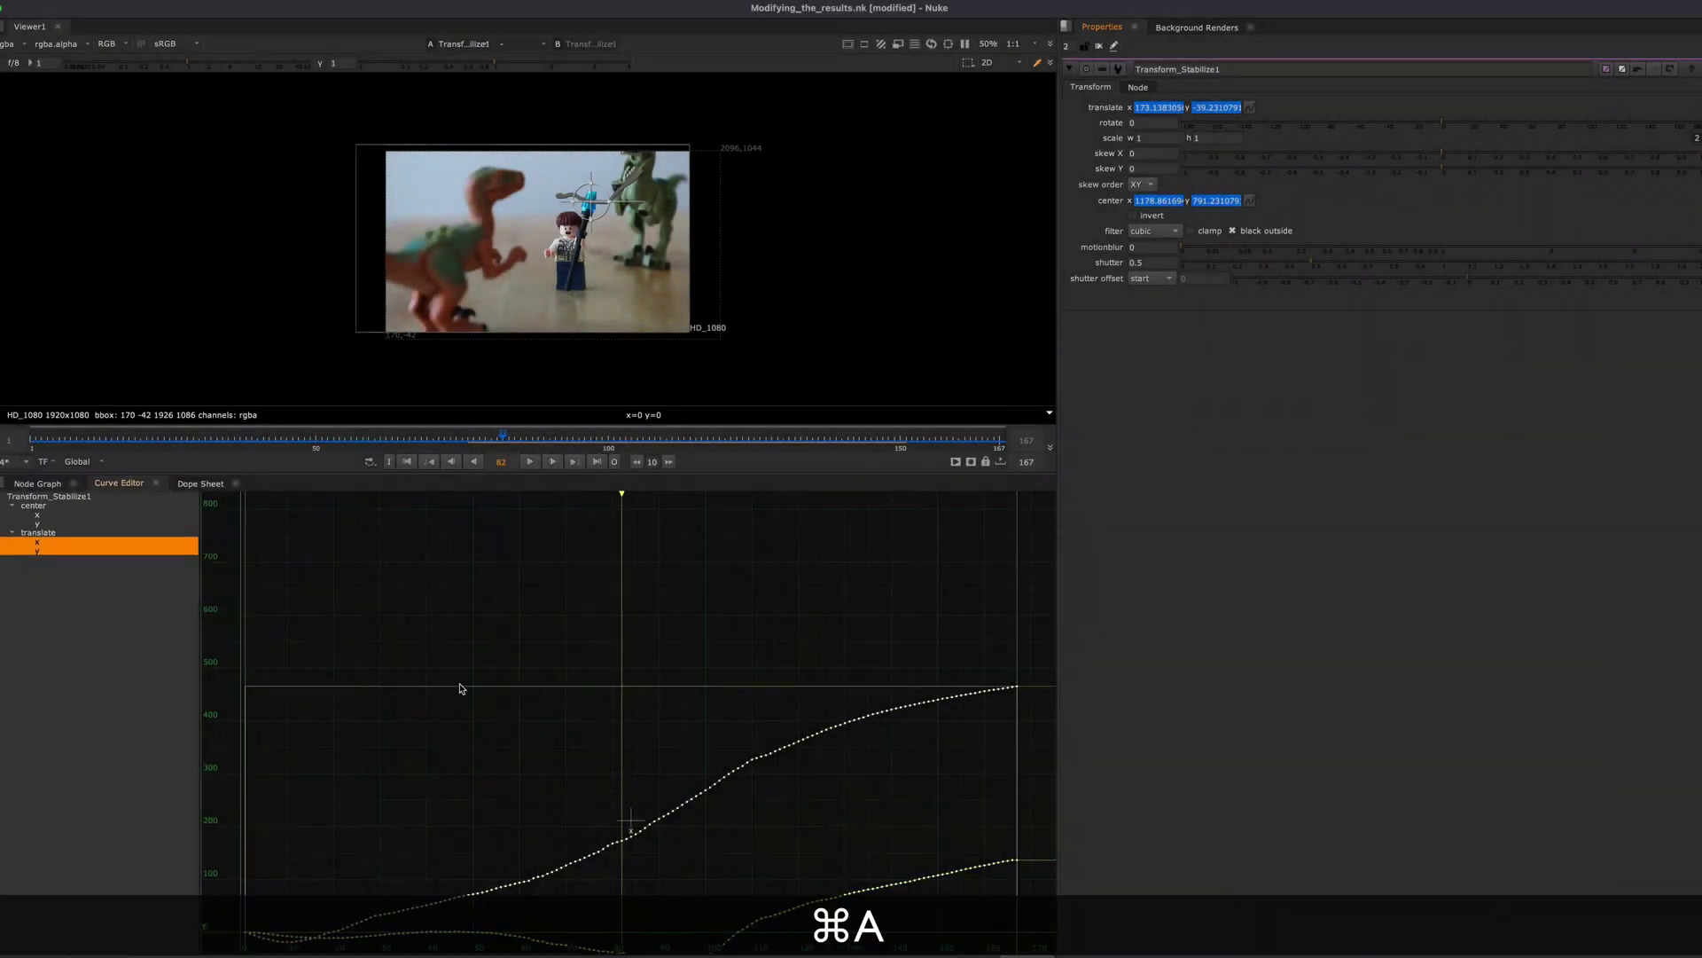
drag(470, 683, 478, 799)
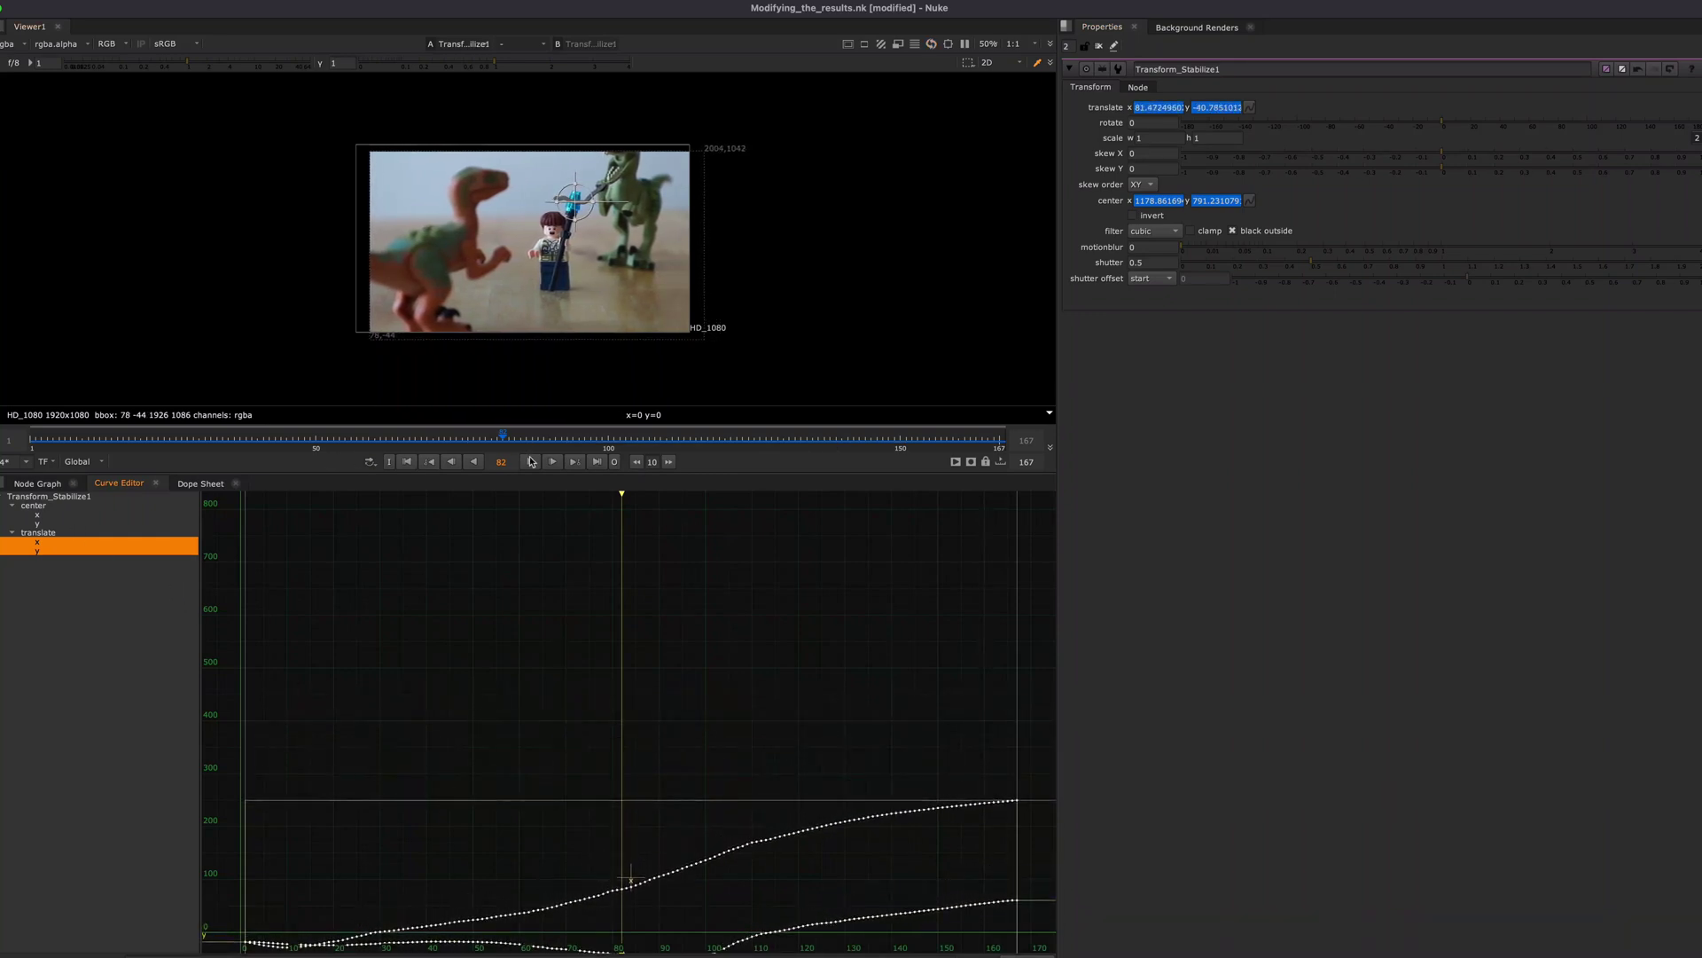
Step: After checking playback, scale the translate curves down further, then return to the Node Graph
click(531, 461)
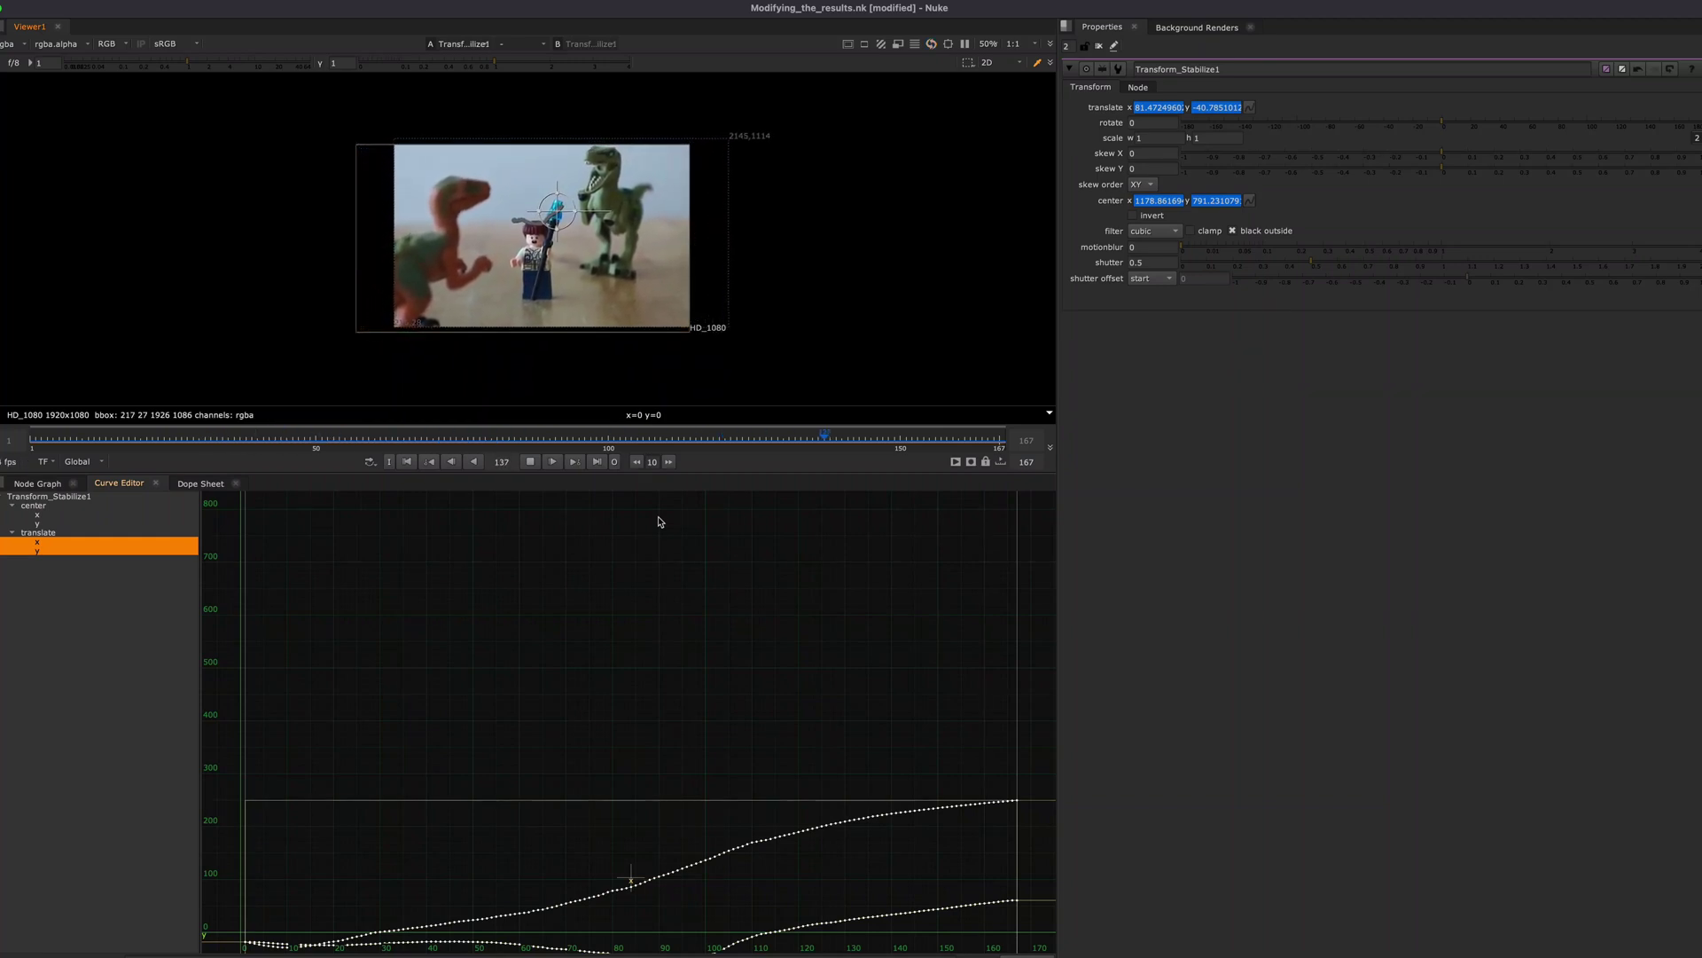
click(531, 461)
drag(592, 800, 590, 840)
click(530, 461)
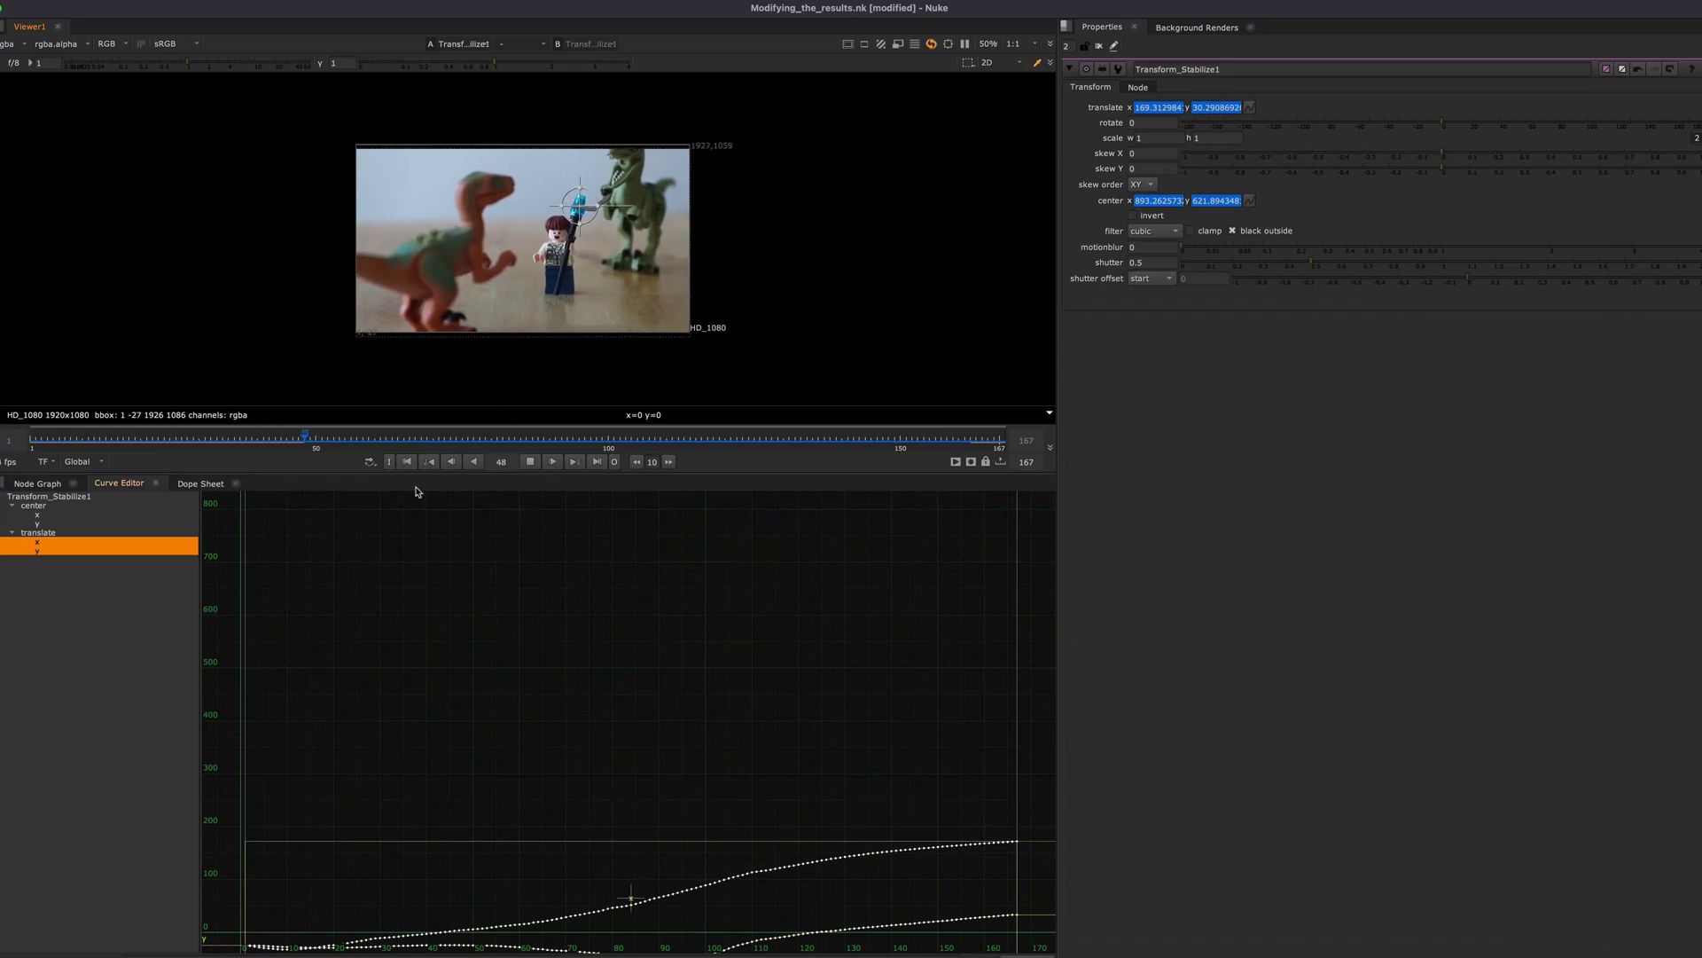
click(529, 462)
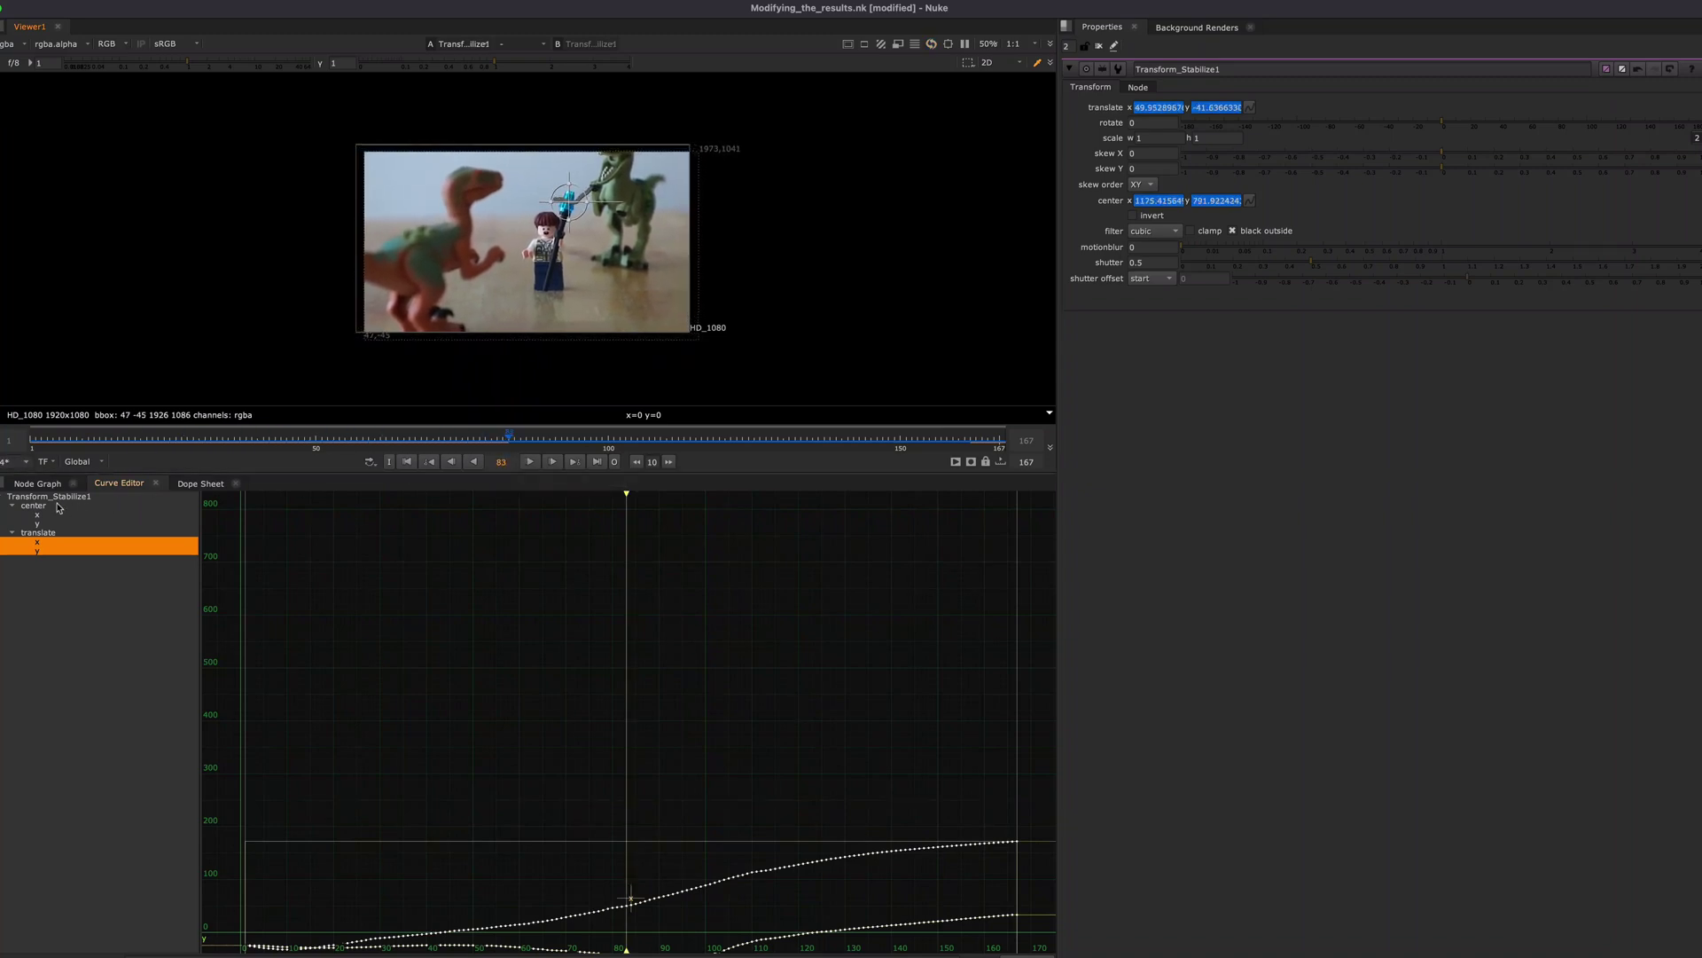
click(38, 483)
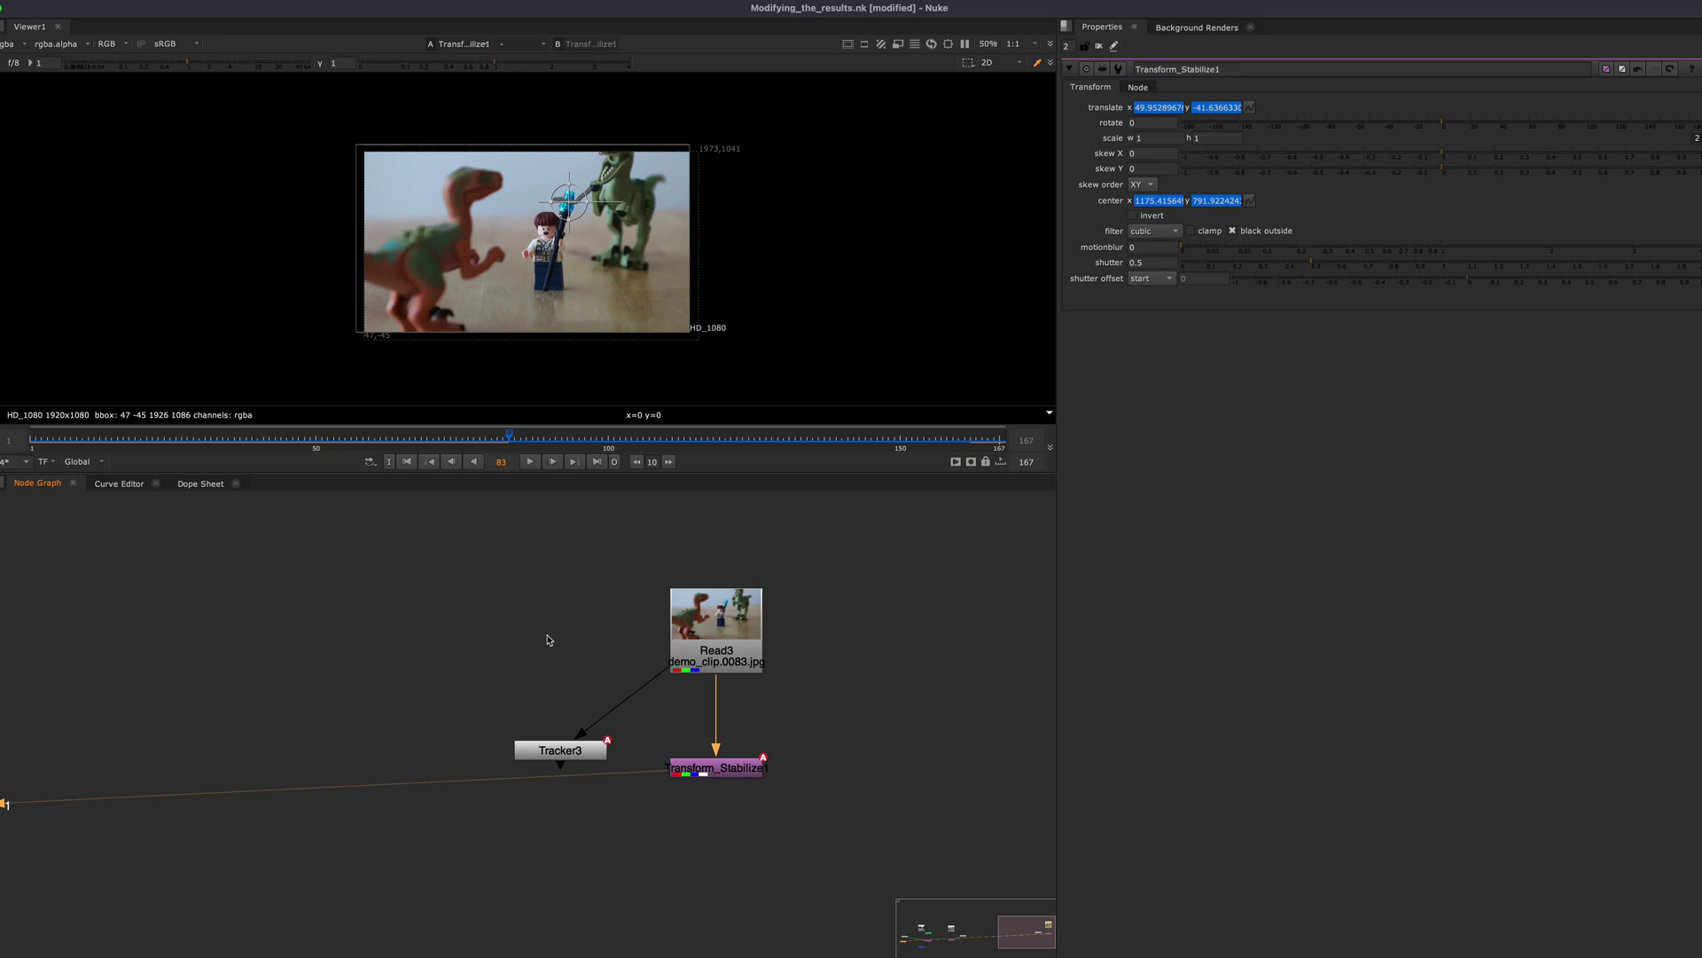
Step: Check Transform1's Reference Frame of 1, play to frame 148, and show its translate curves
scroll(547, 639, up, 2)
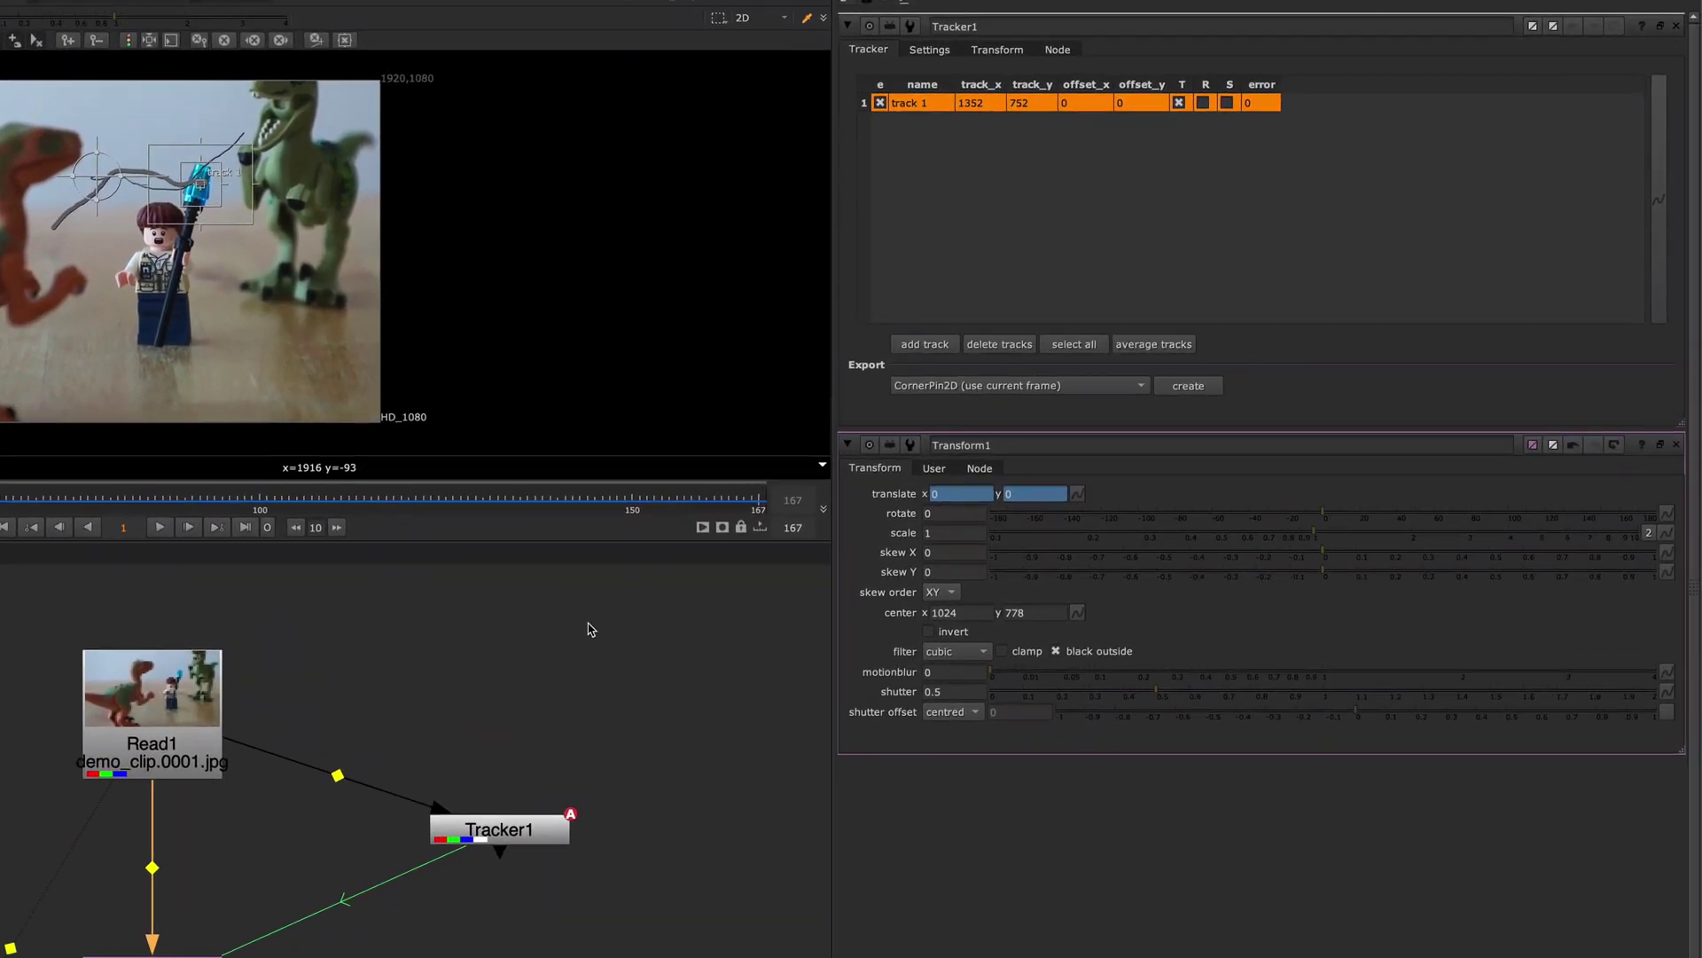
click(937, 470)
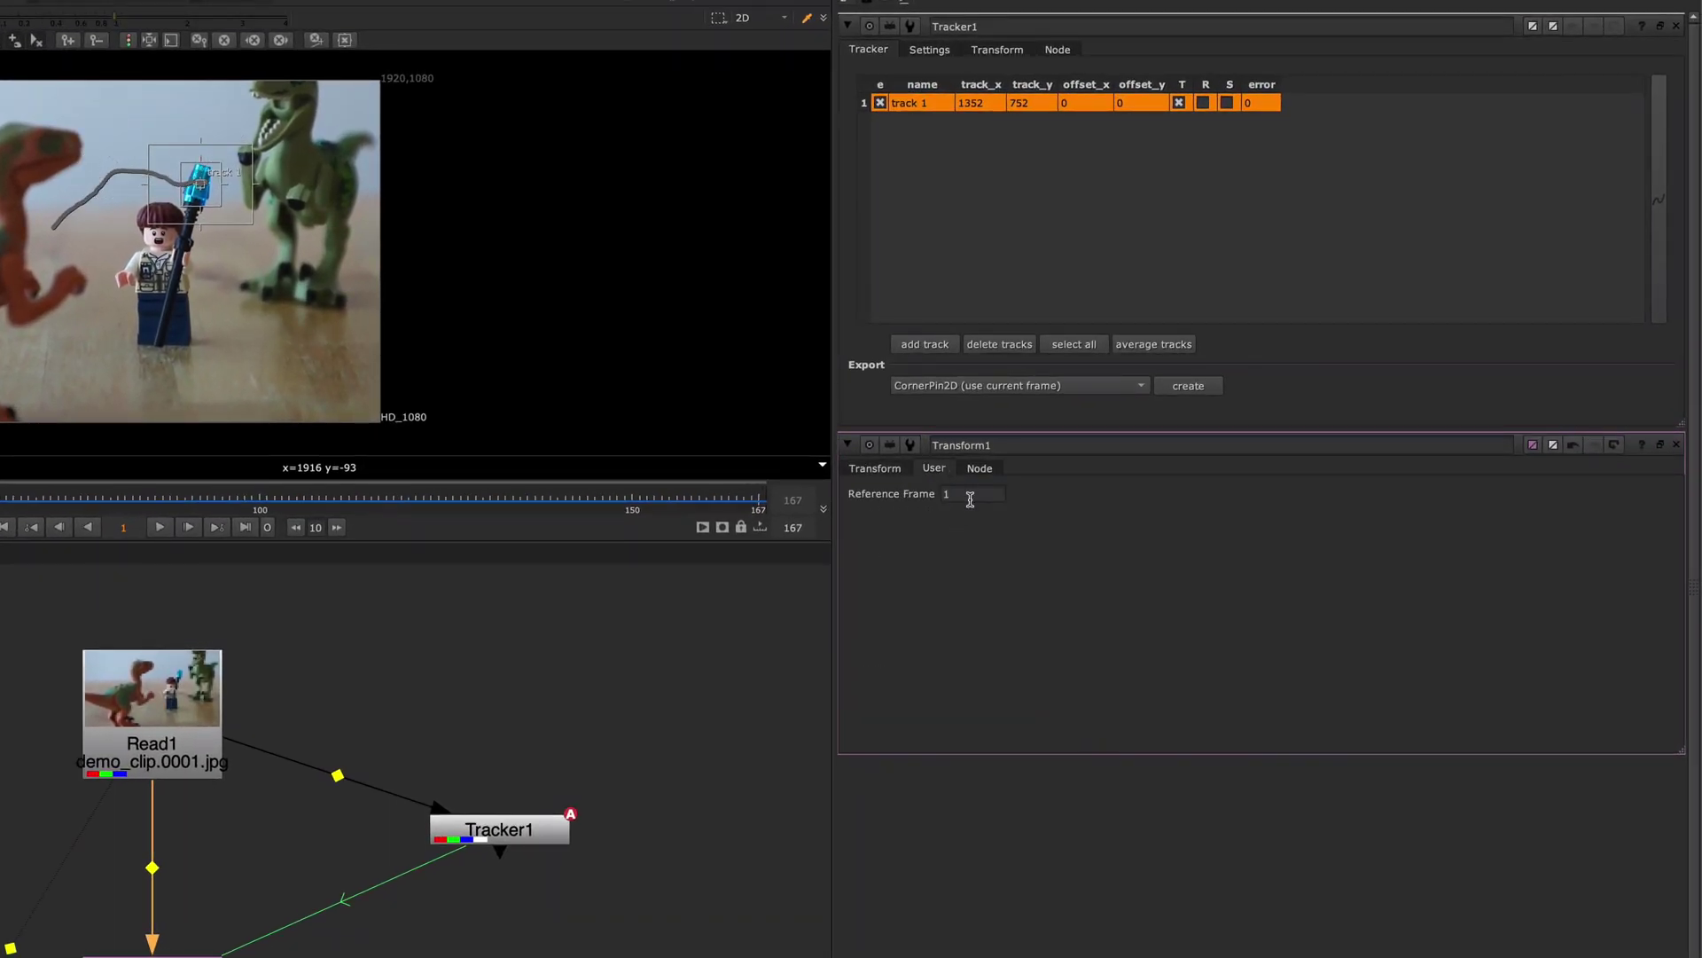
click(878, 468)
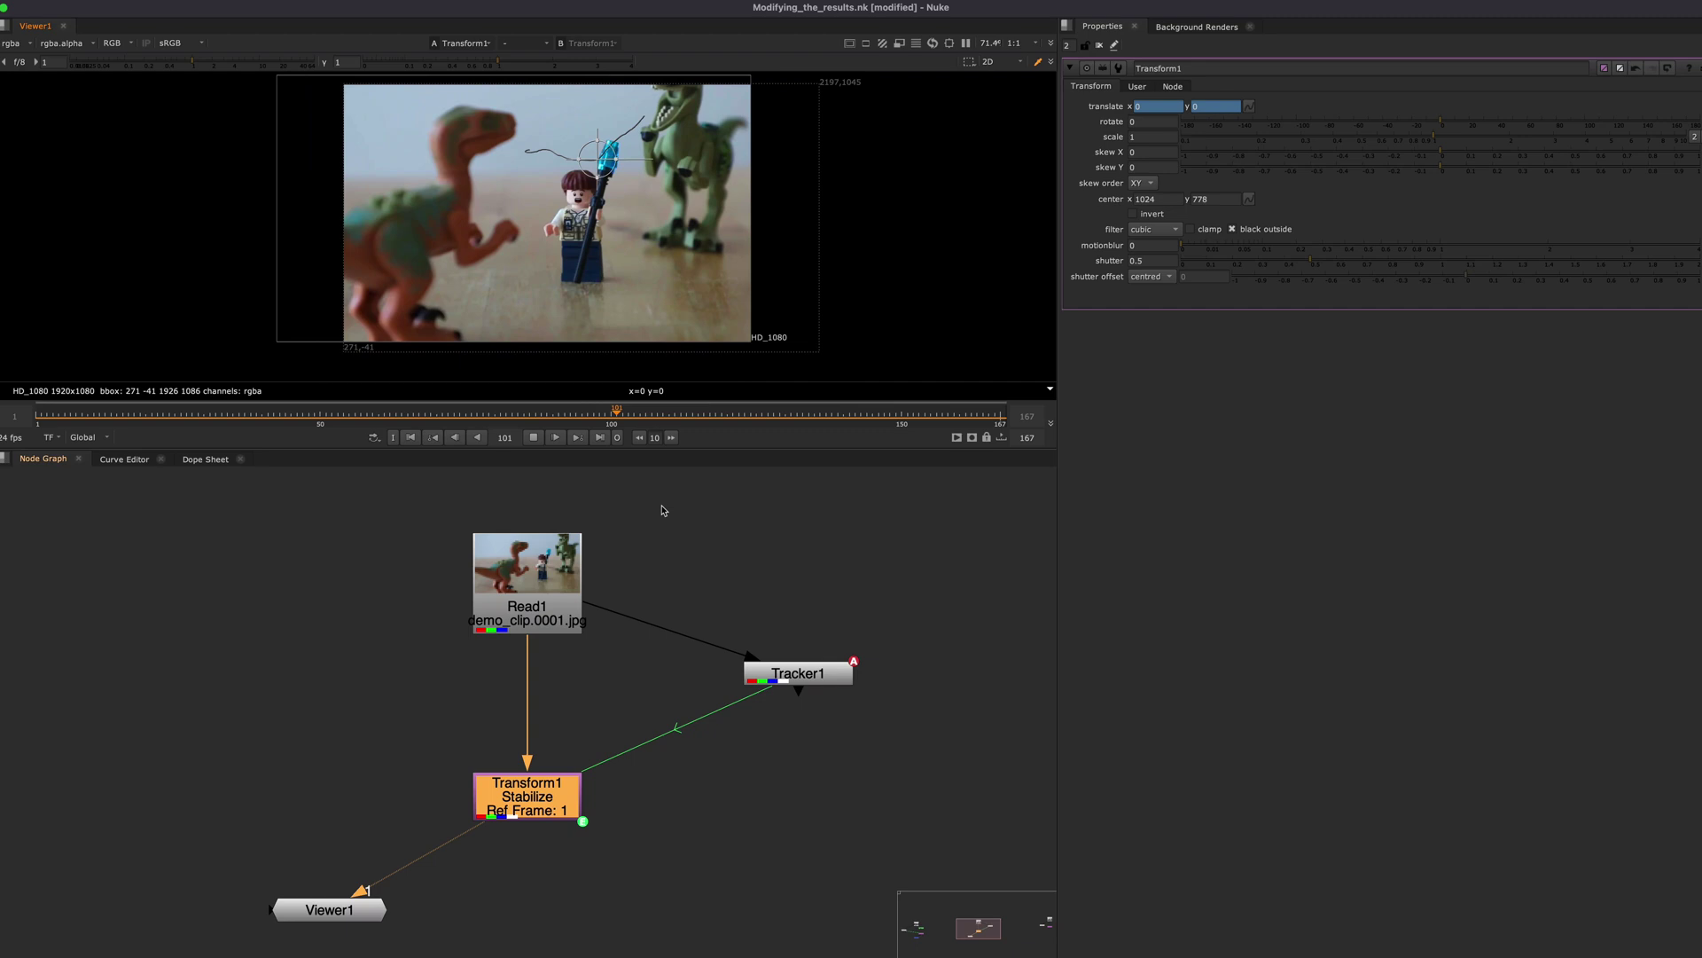
click(532, 438)
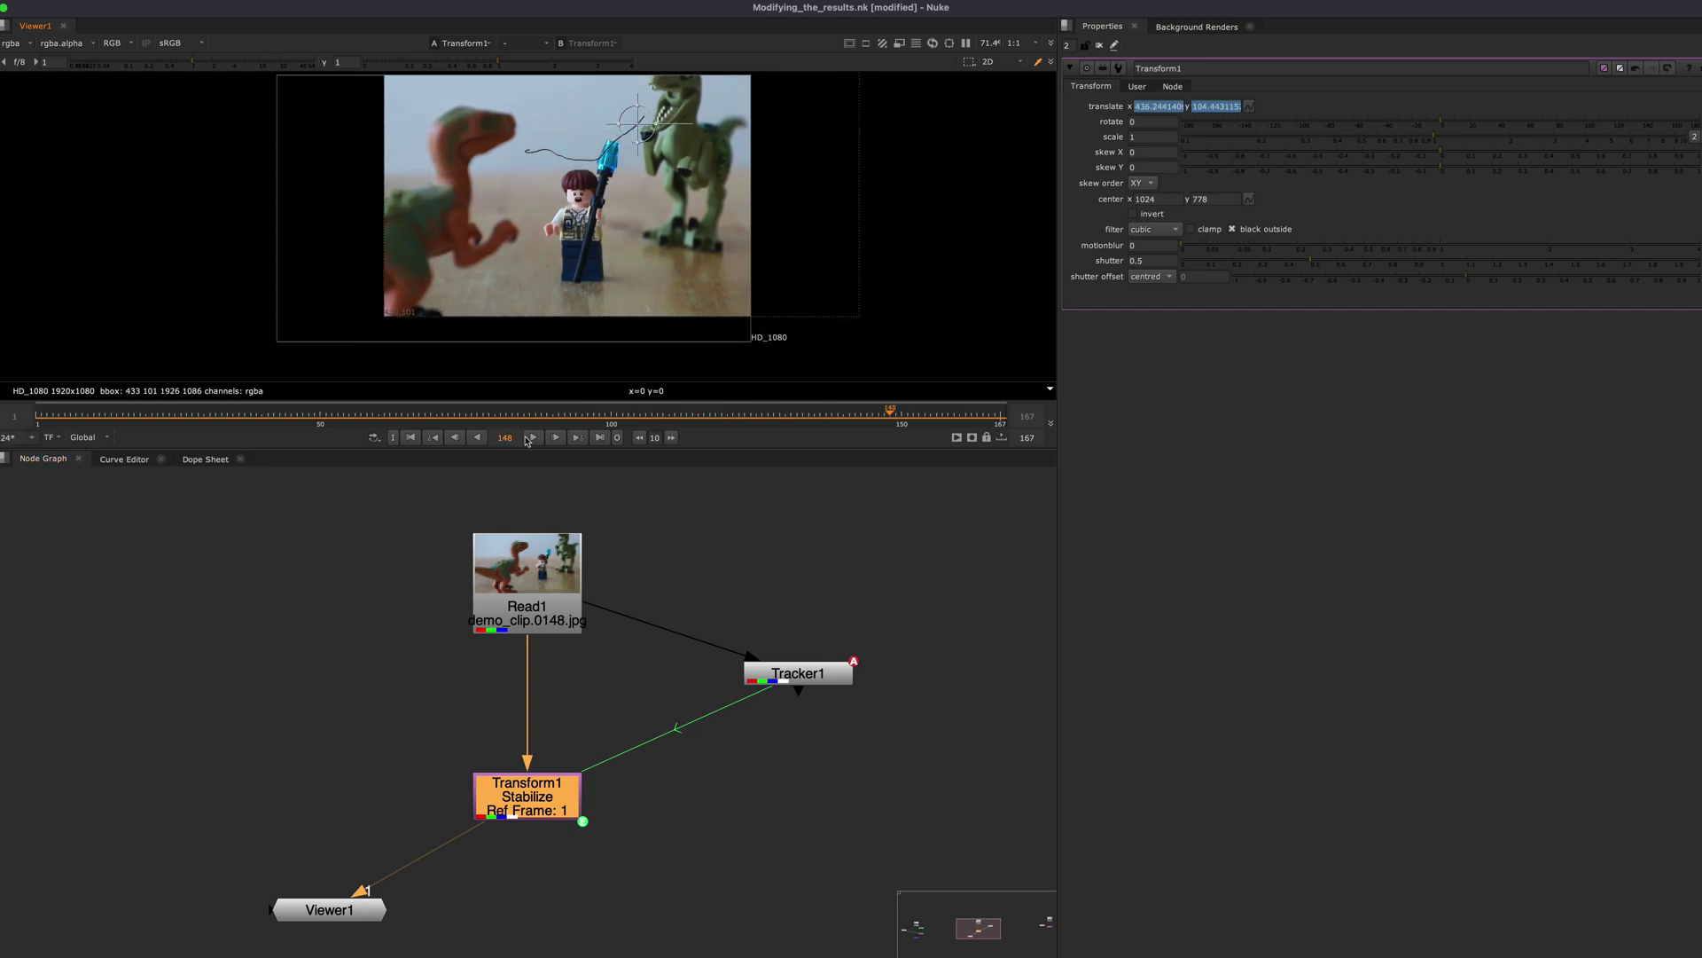
click(122, 458)
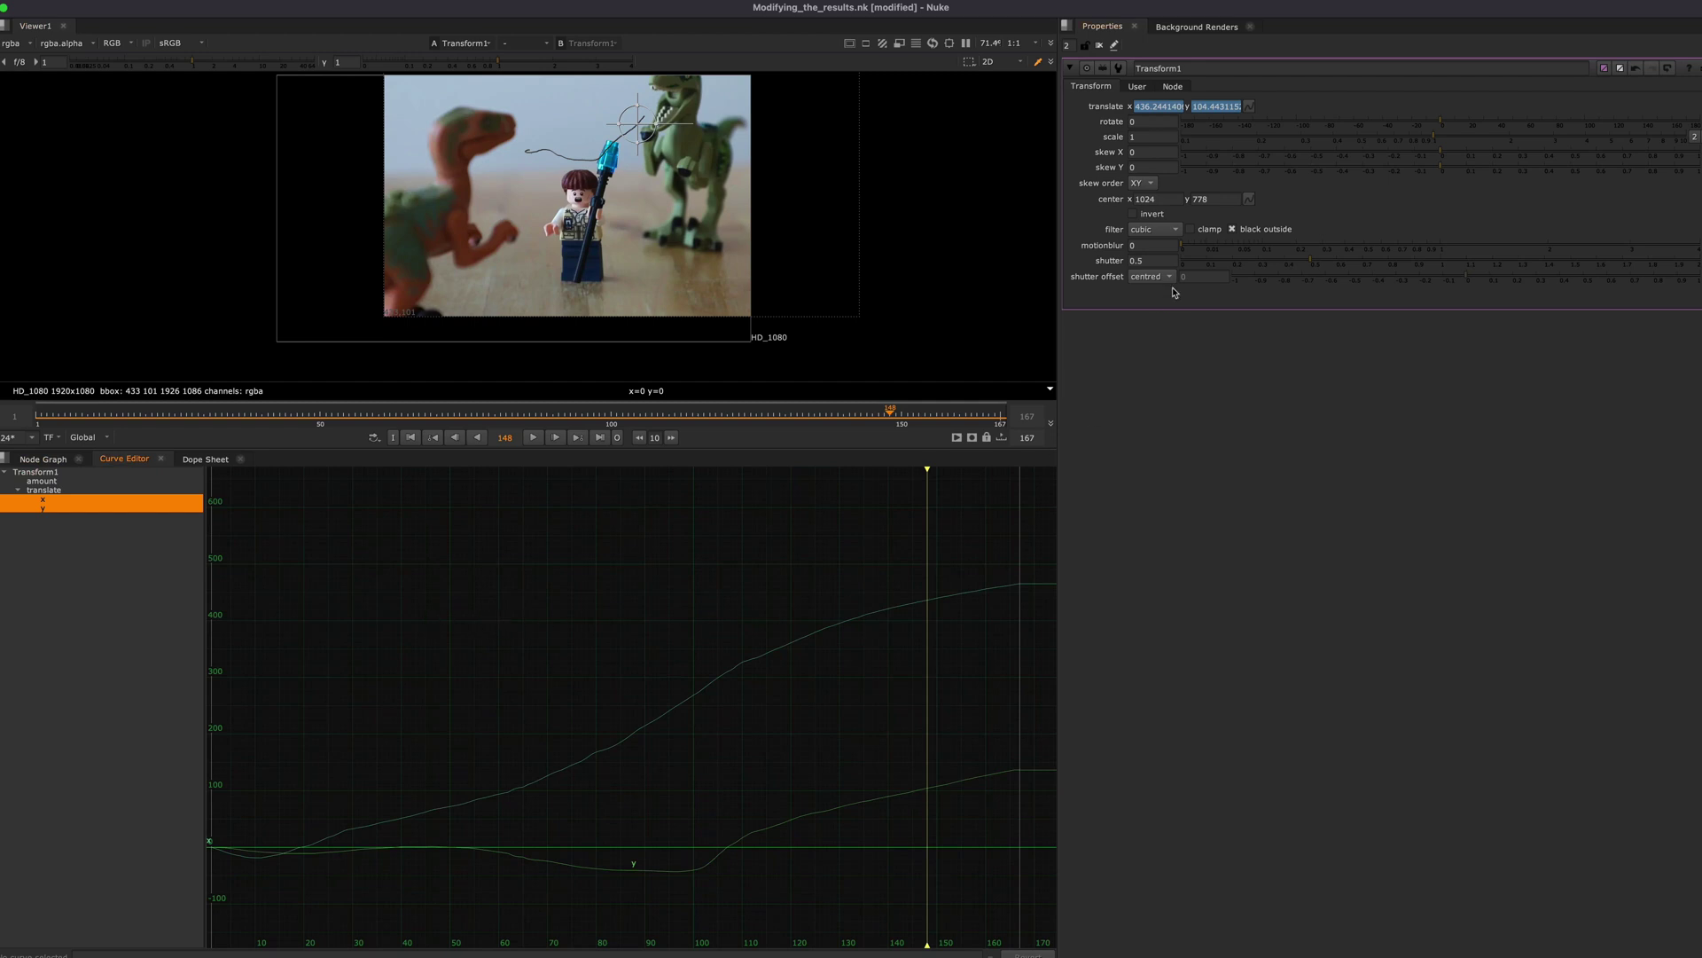
Step: In Transform1's translate expression editor, wrap the x expression in parentheses and multiply it by 0.5
click(1250, 107)
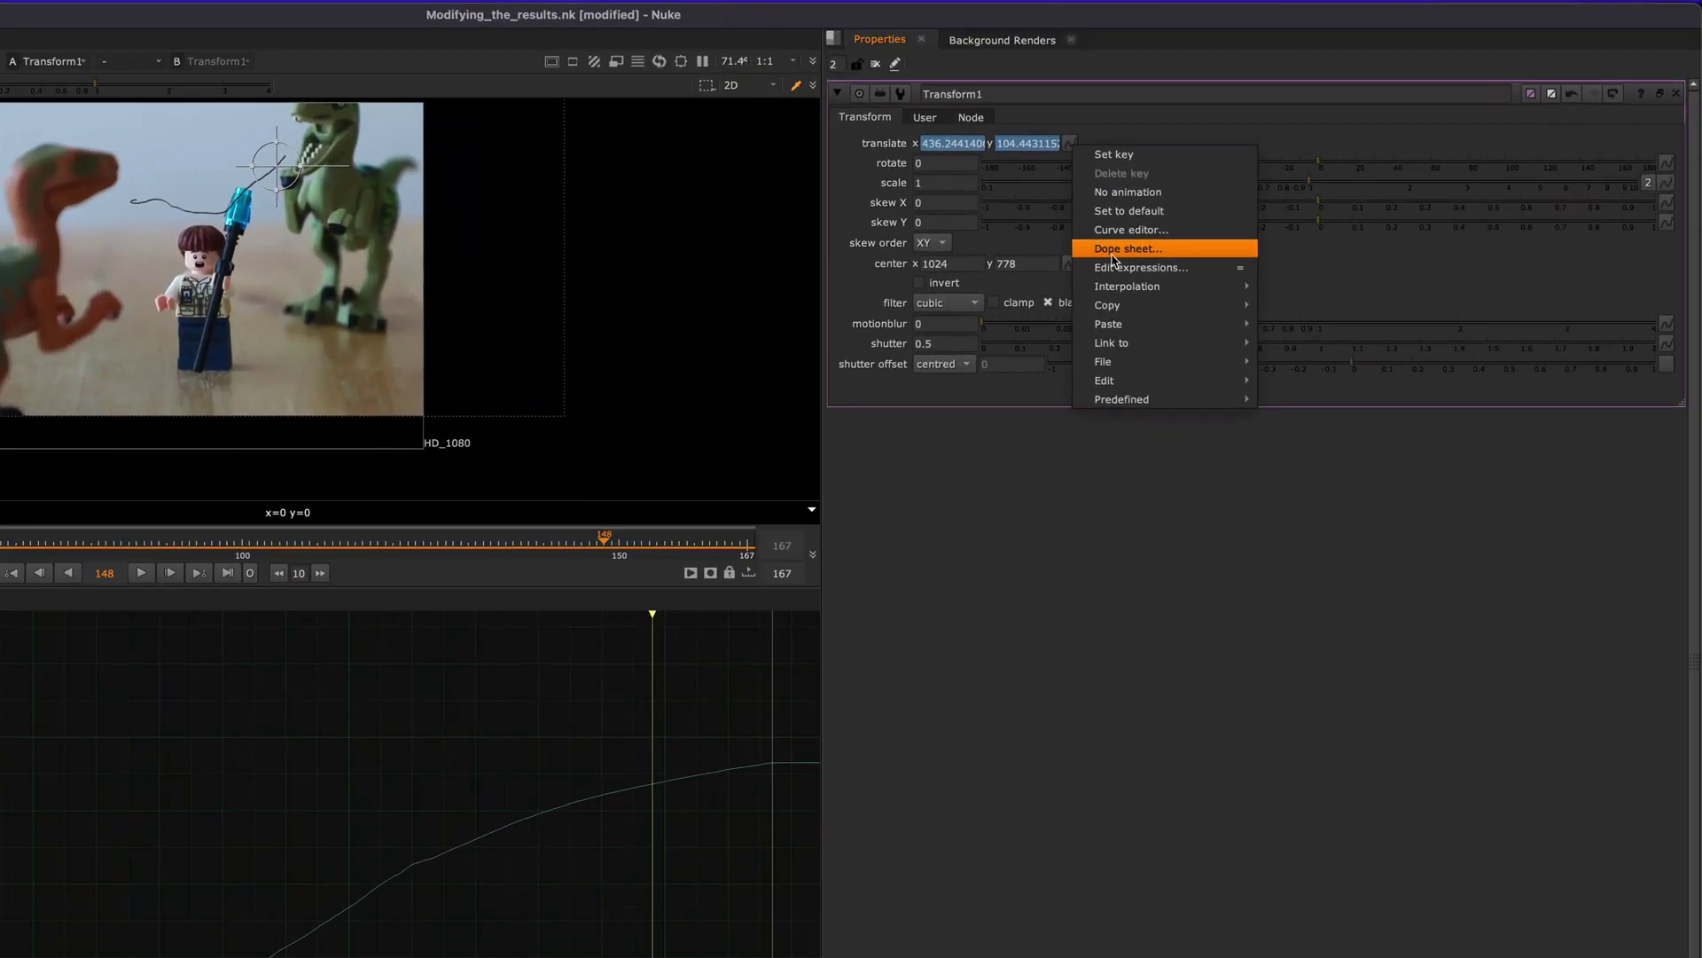
click(1116, 268)
drag(1062, 268, 648, 275)
click(827, 358)
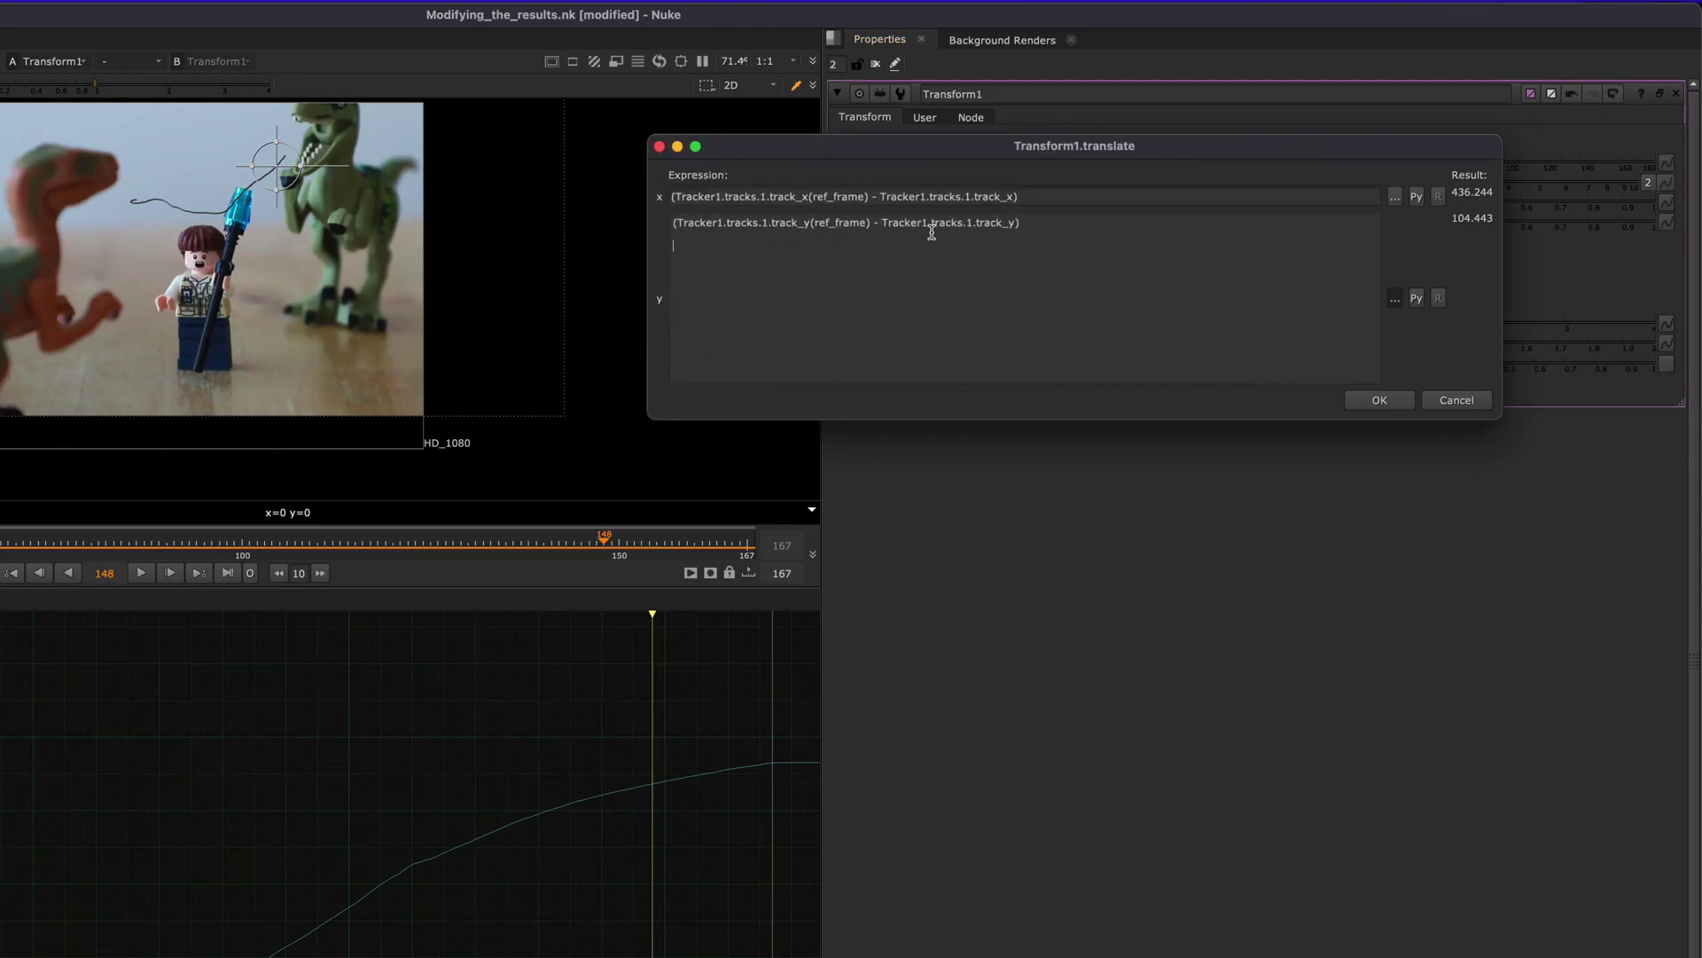
click(683, 196)
text(()
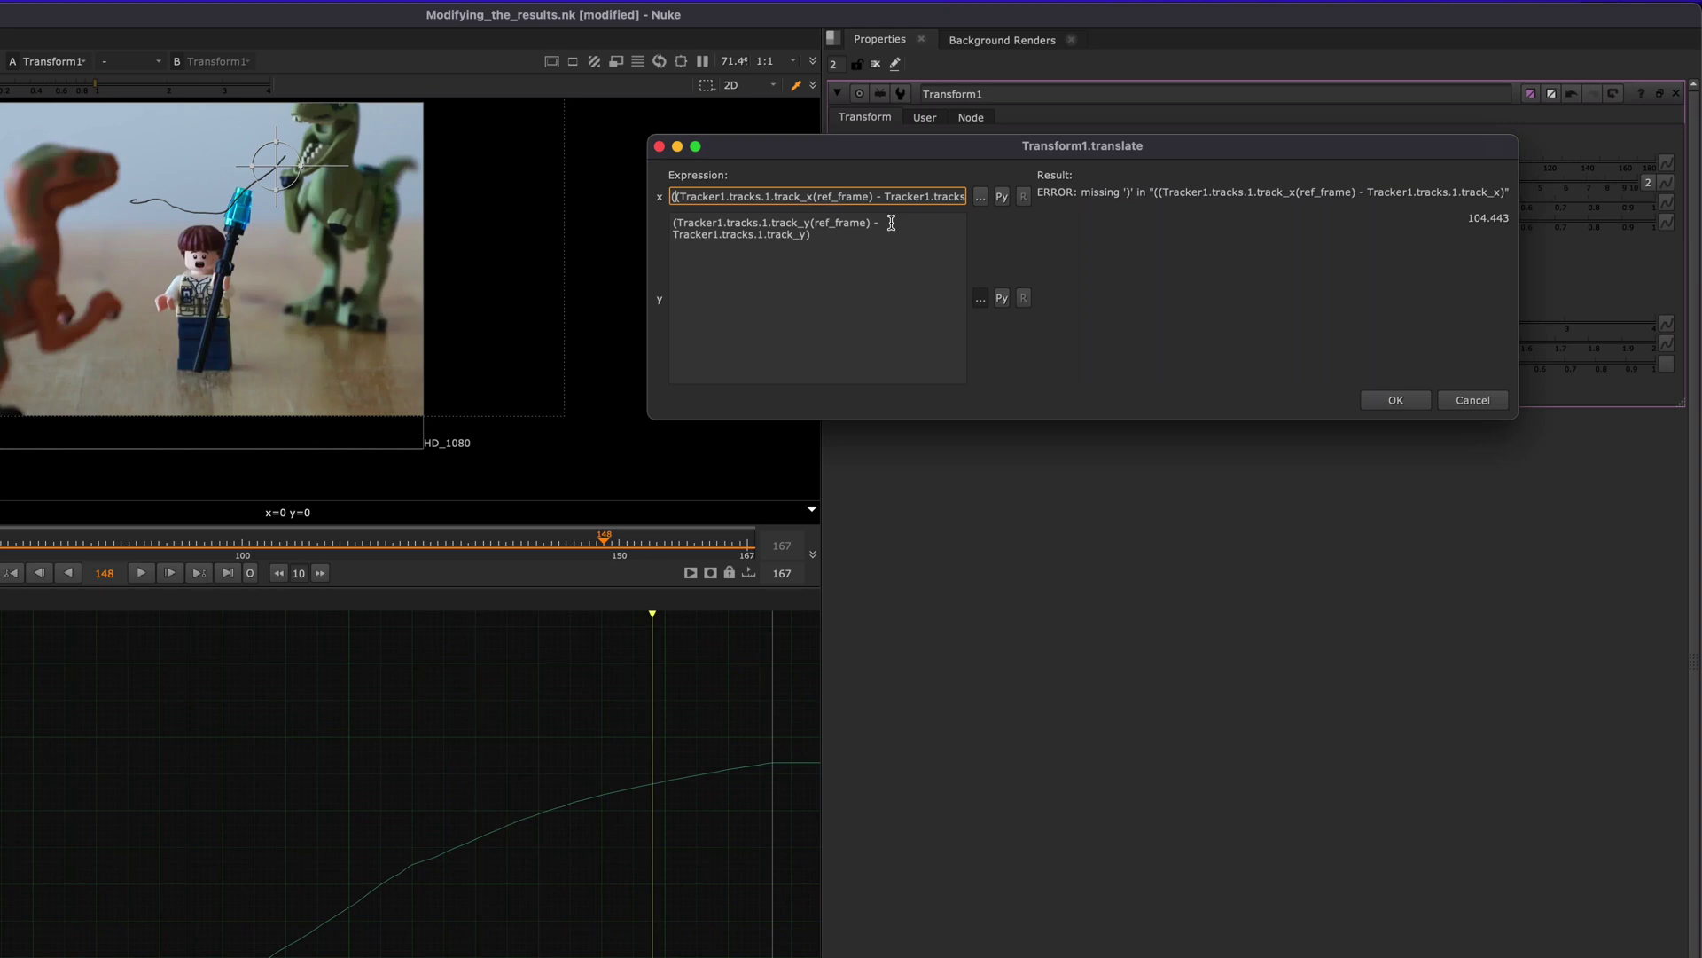
drag(647, 257, 412, 266)
click(816, 197)
click(816, 197)
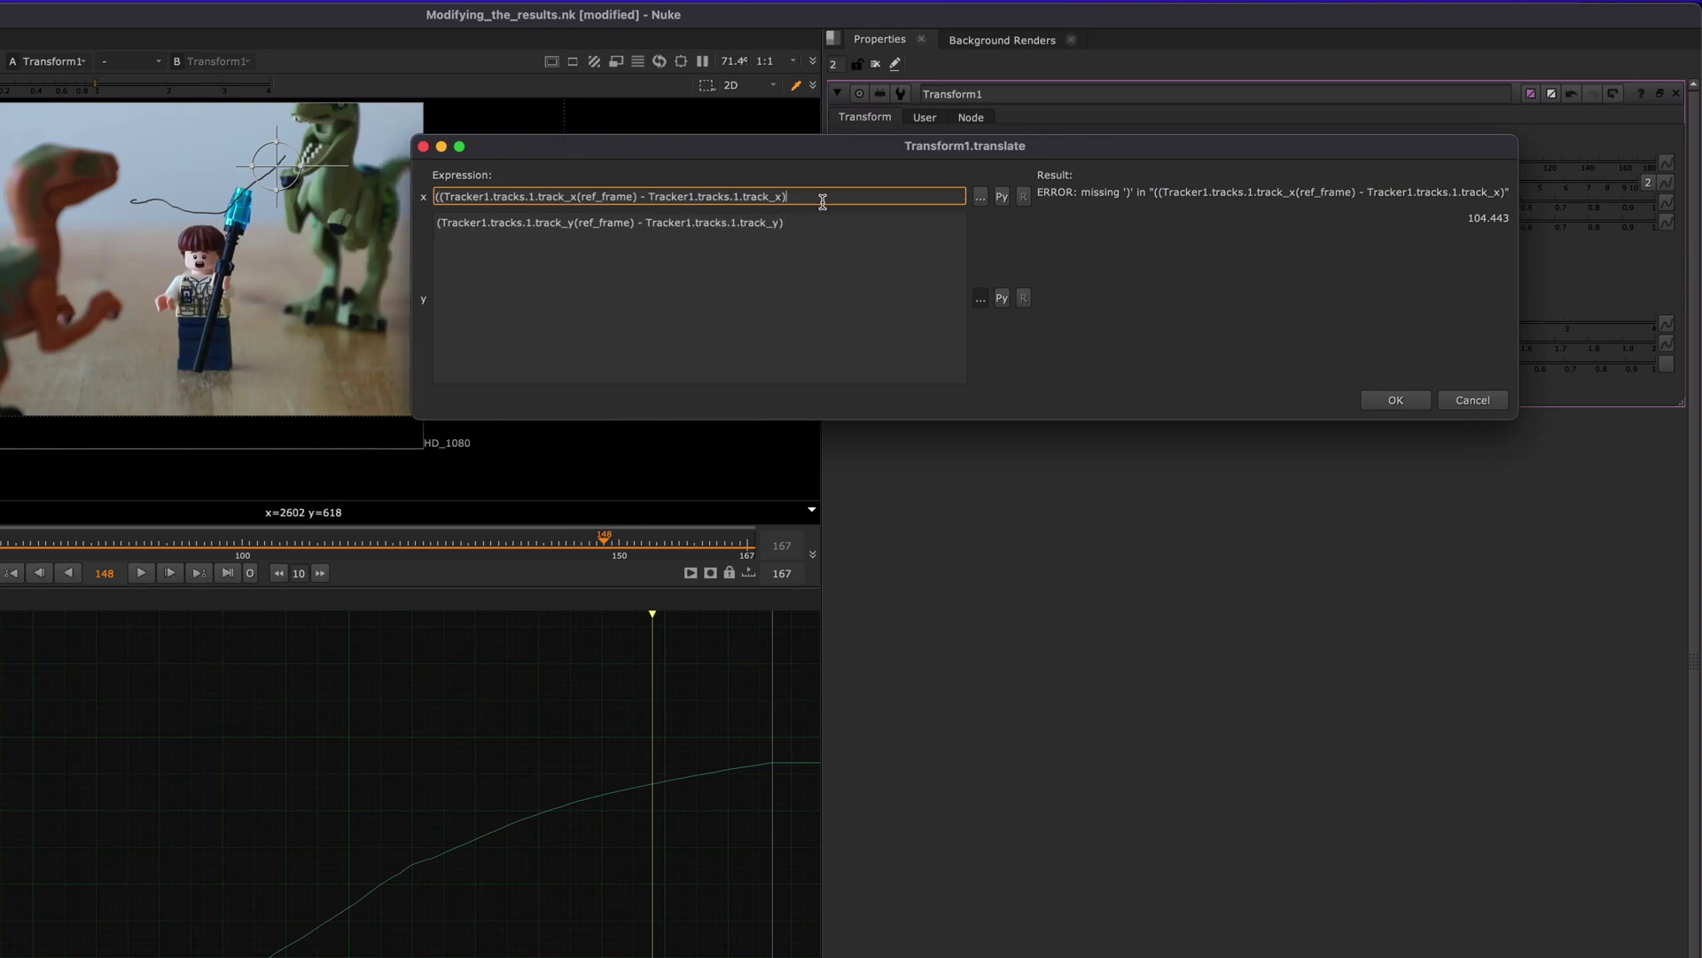
text()*0)
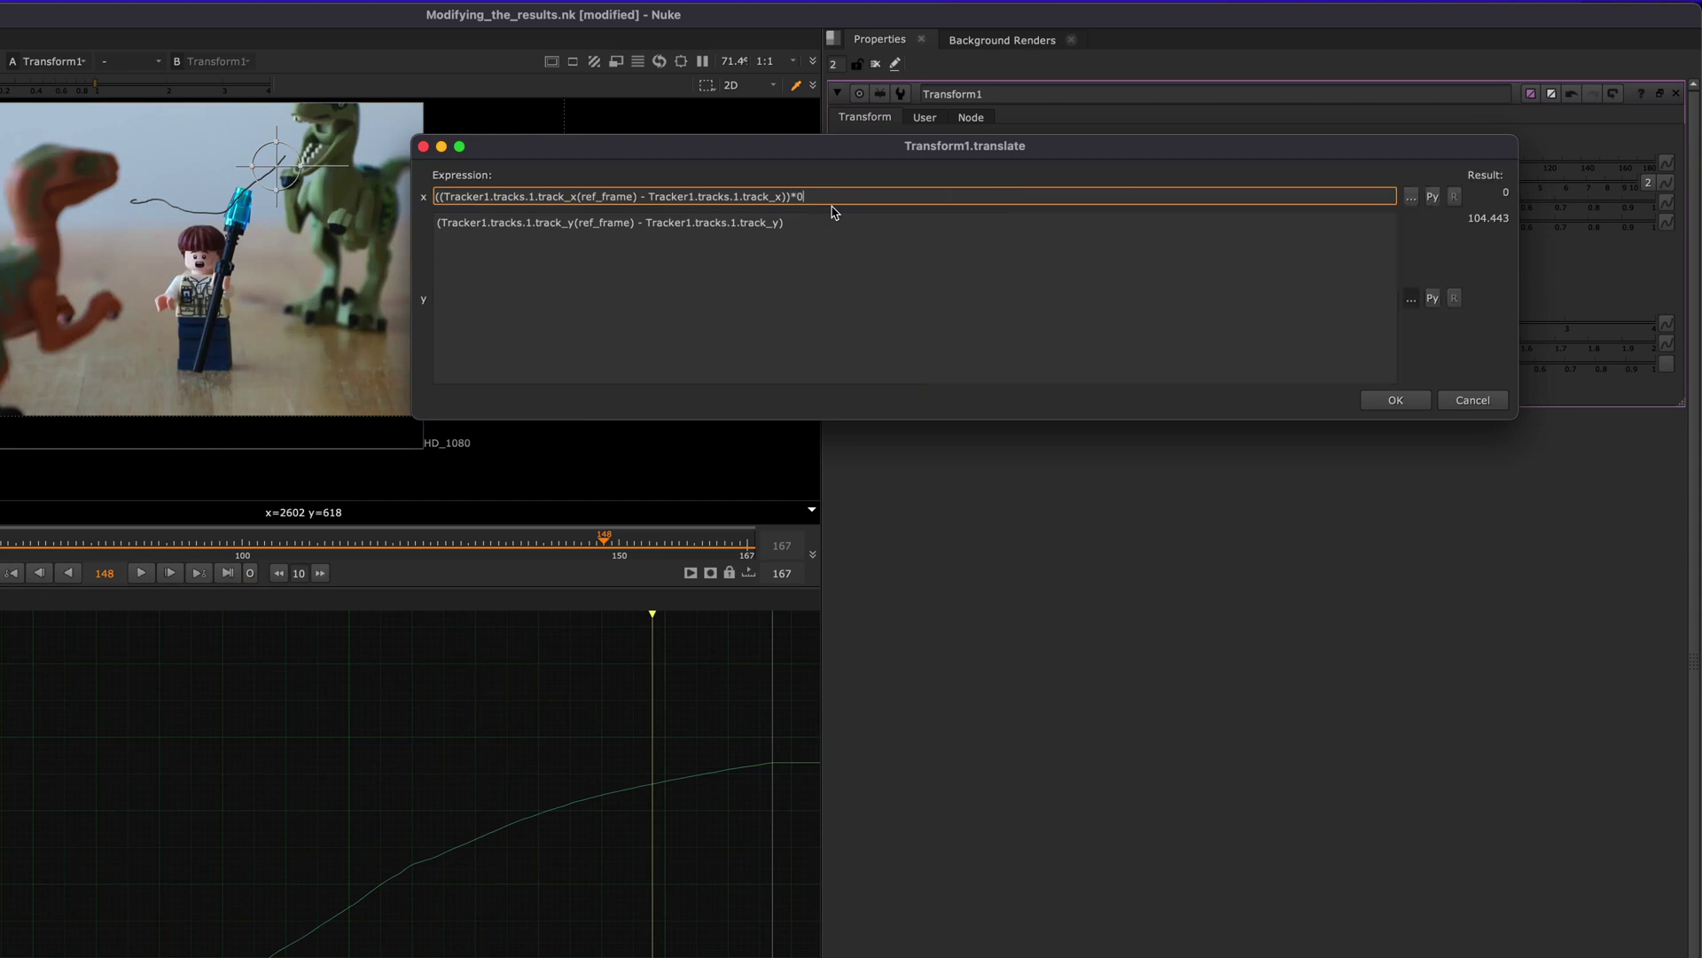
text(.5)
Step: Wrap the y expression in parentheses and multiply it by 0.5
click(834, 222)
text())
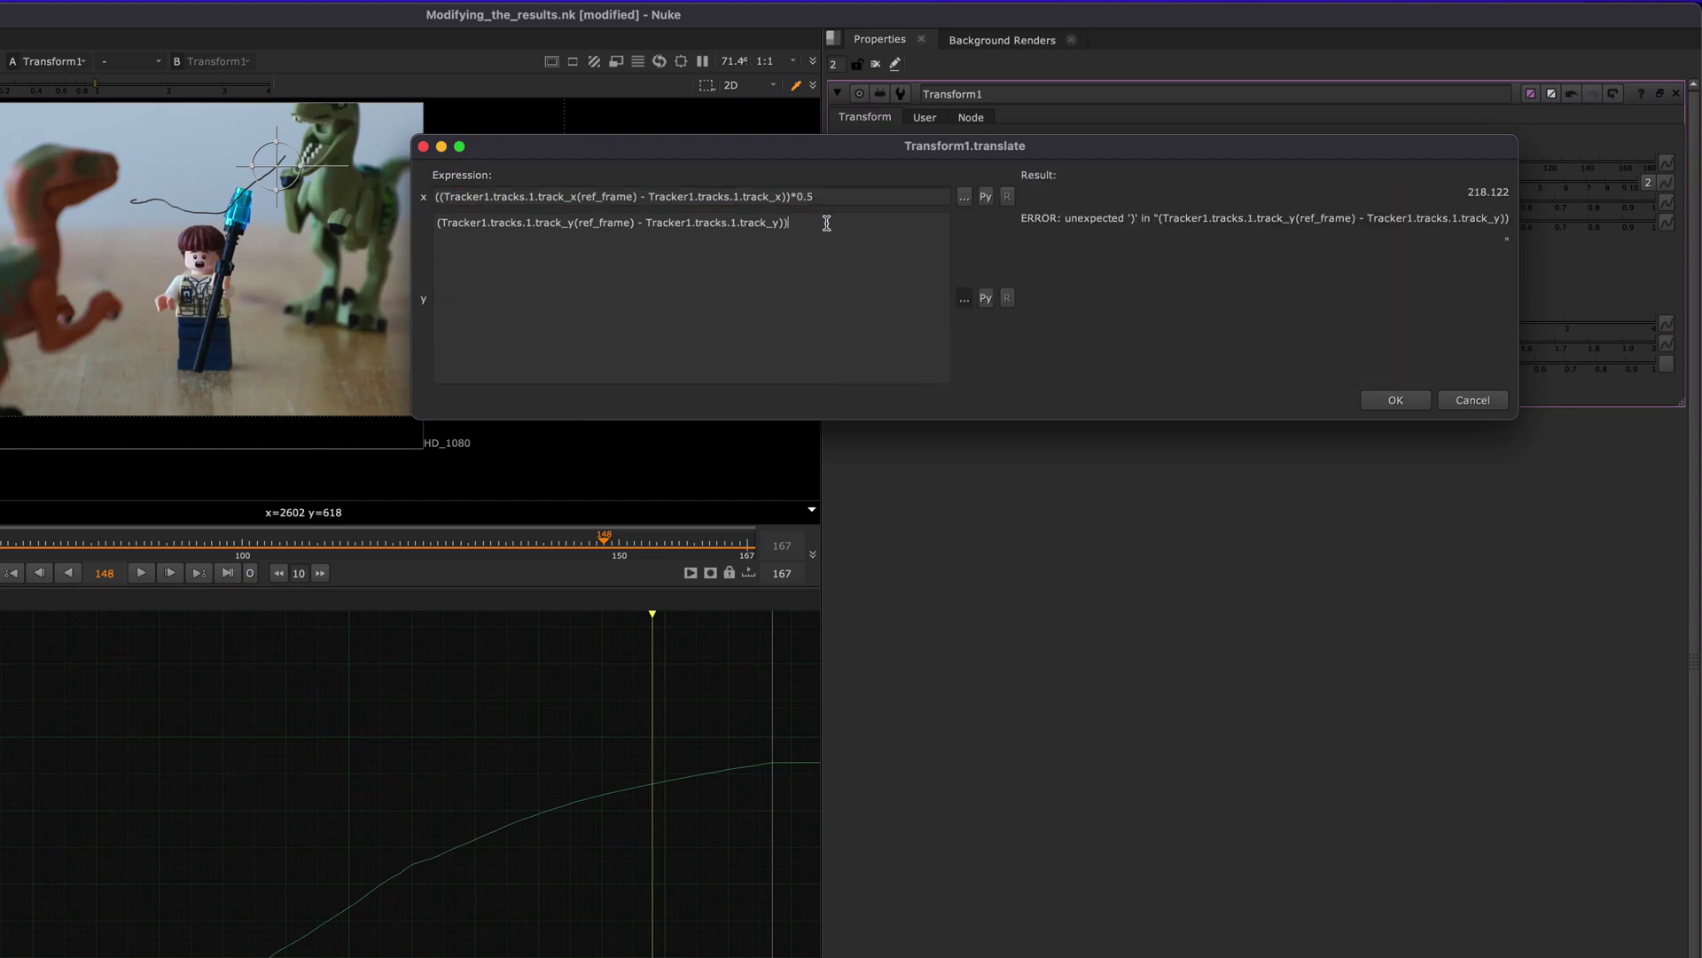
click(437, 222)
text(()
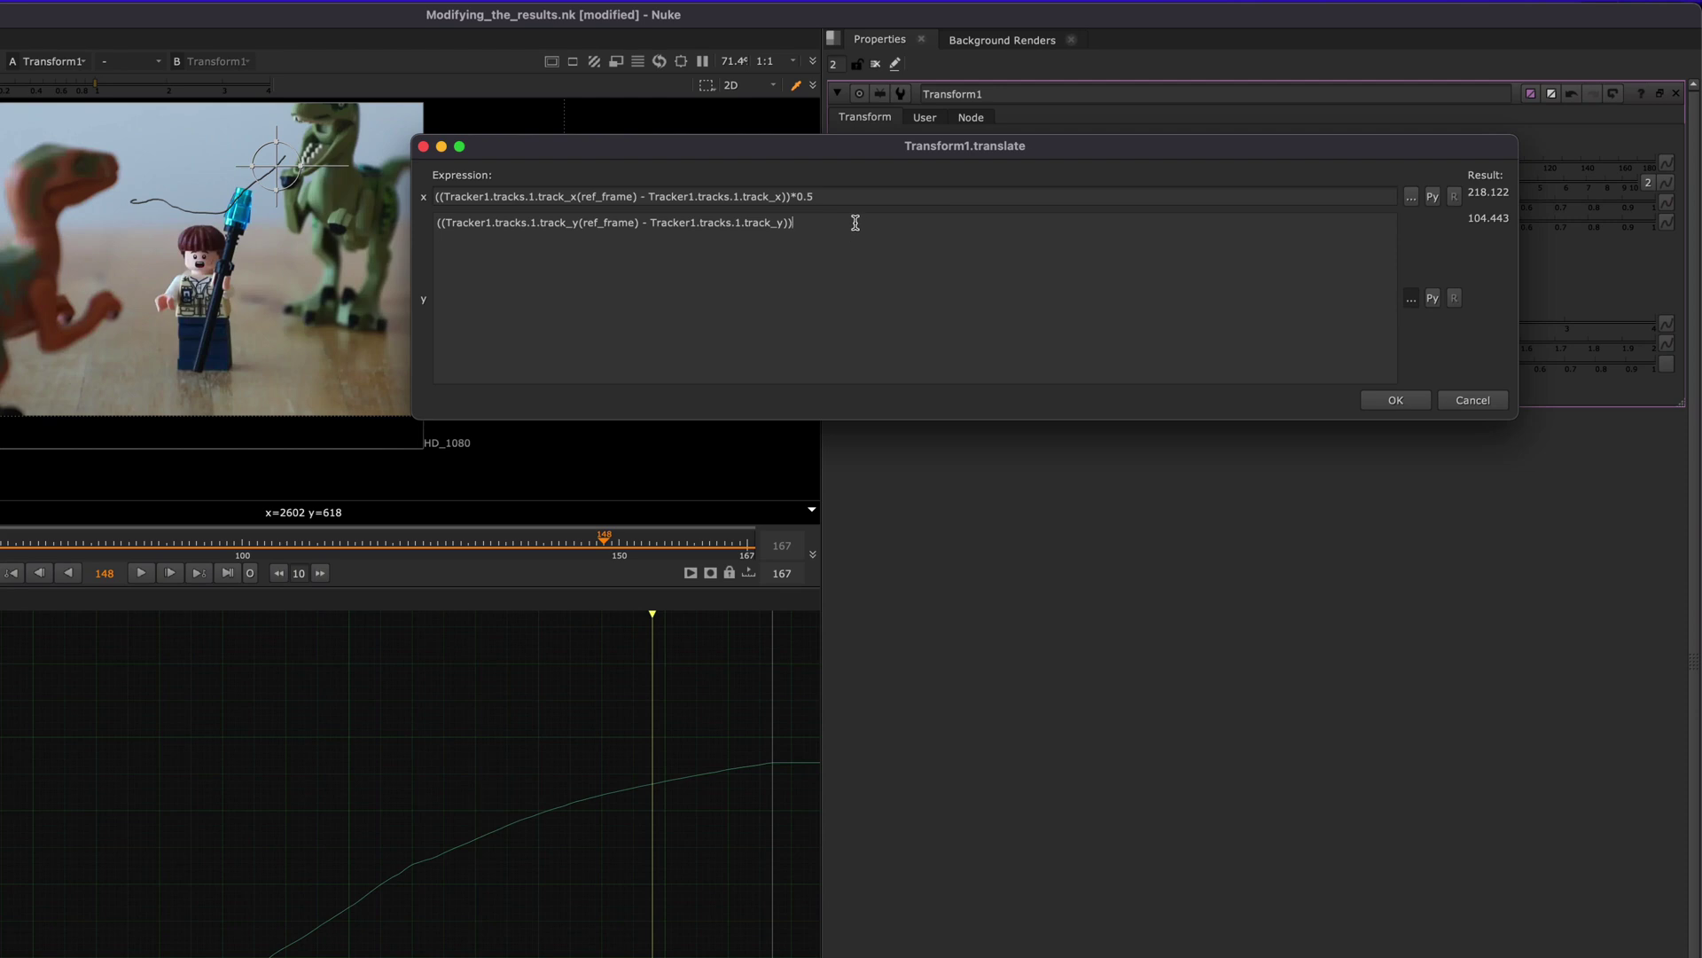
text(*0.5)
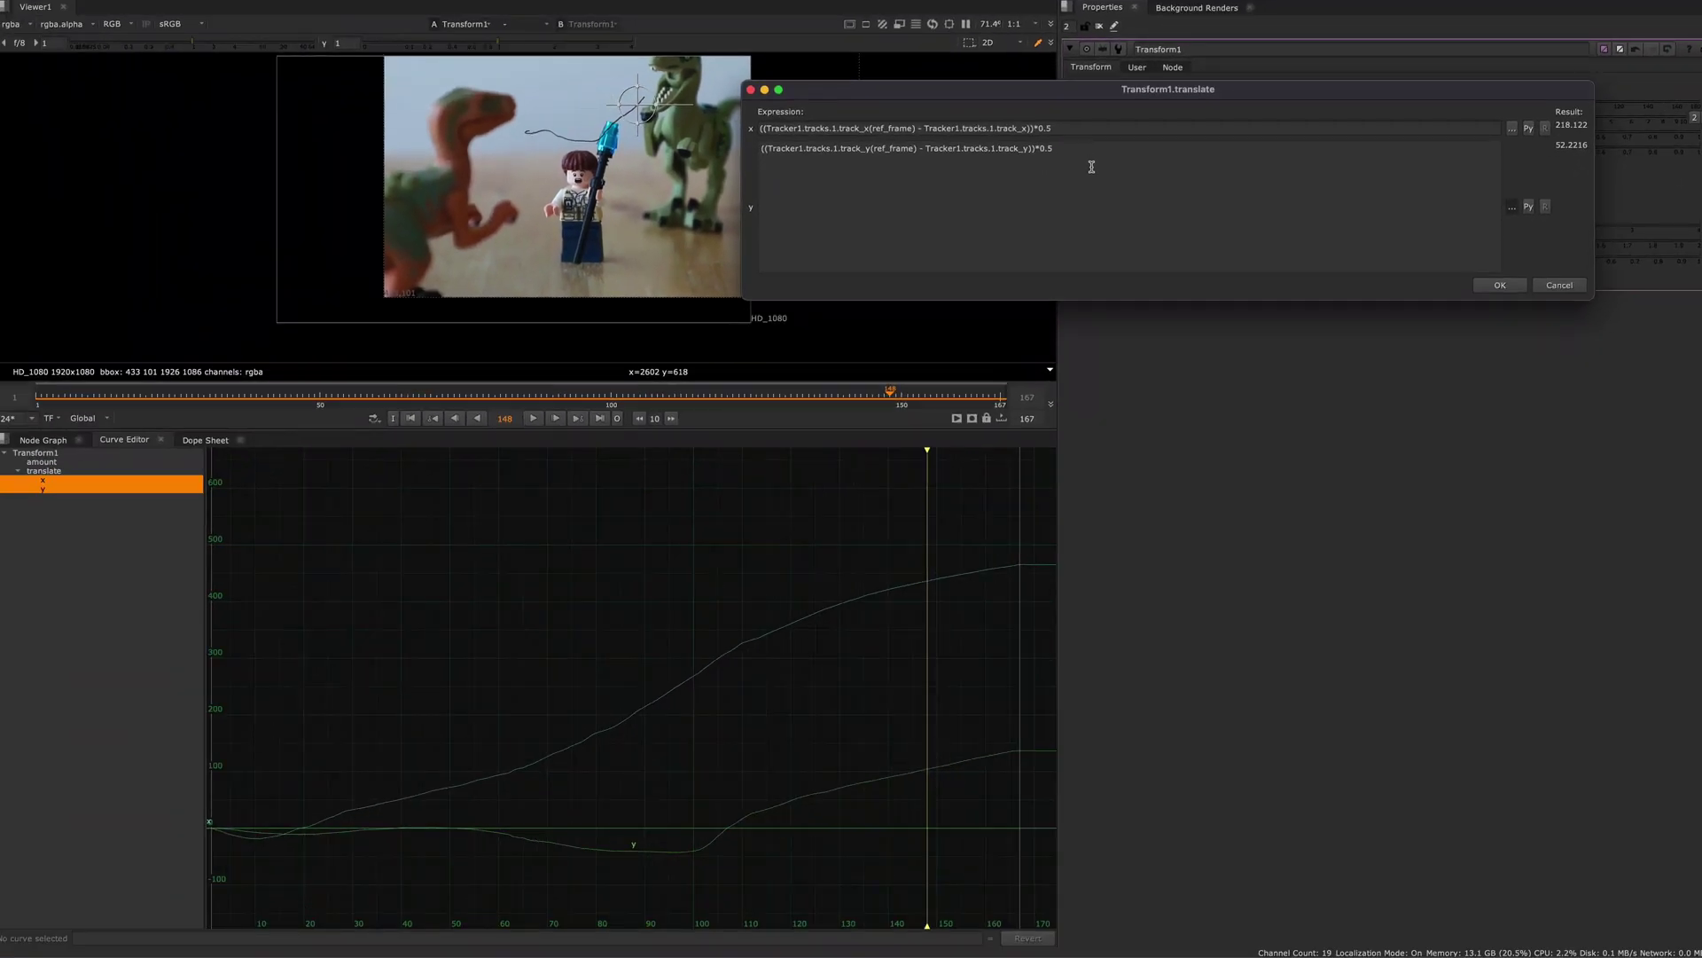
Step: Apply the halved translate expressions (x 218.122, y 52.321), play to frame 78, and show the User tab
click(1509, 286)
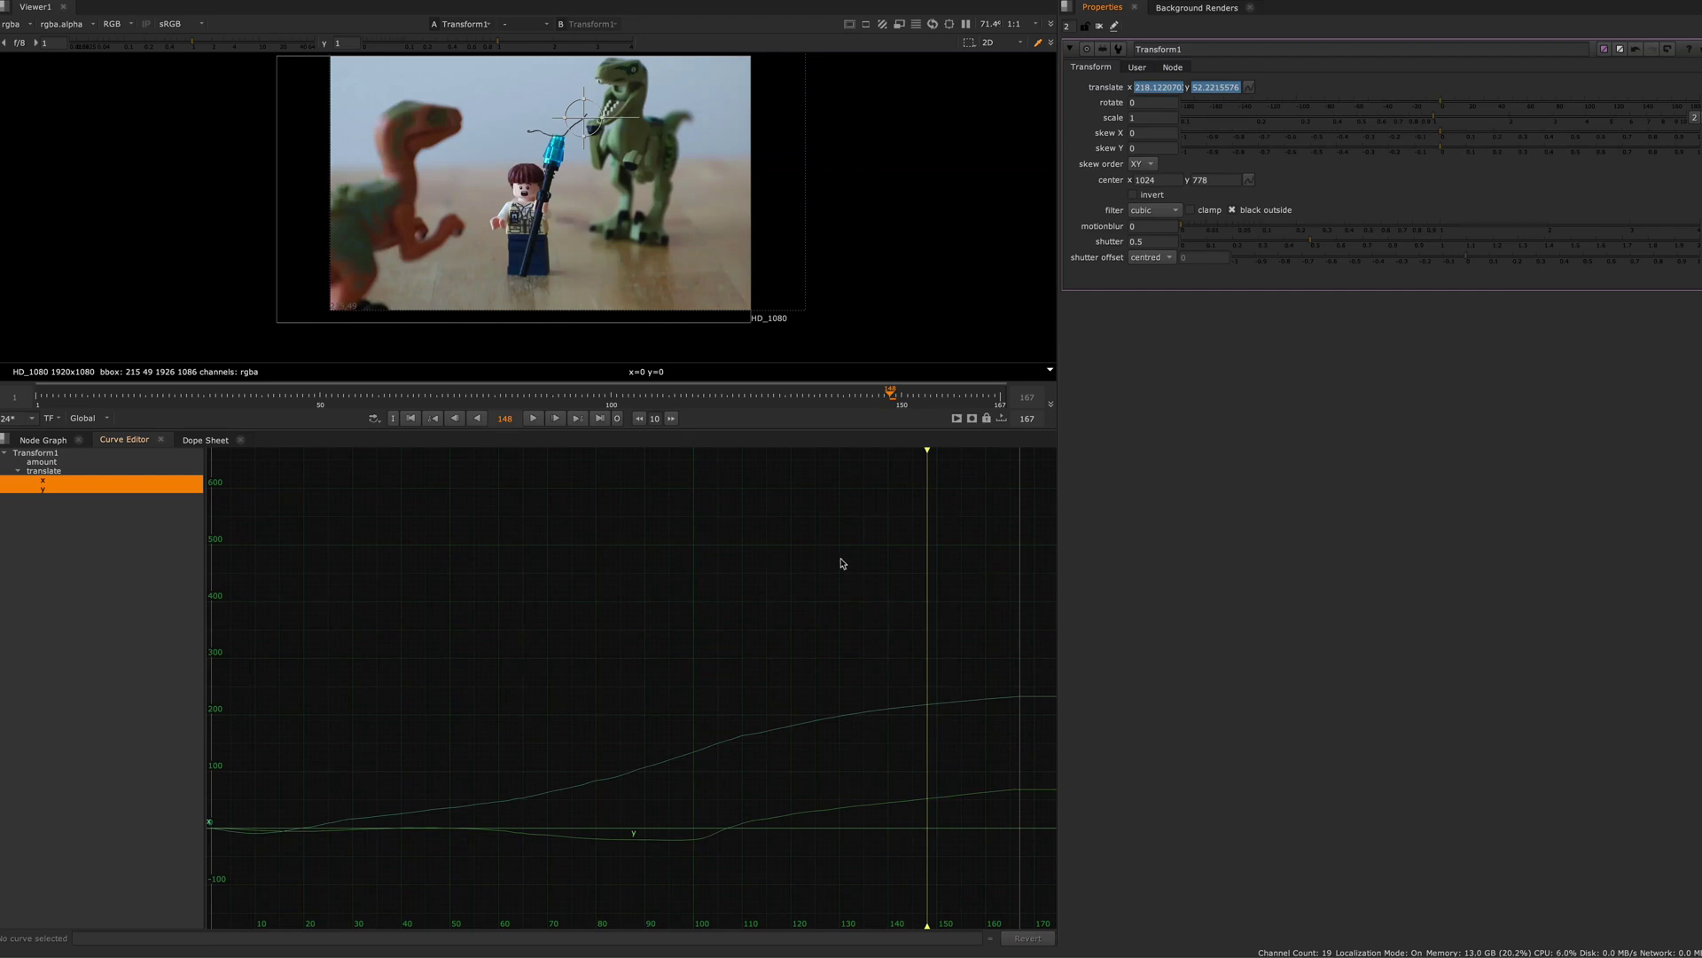
click(532, 418)
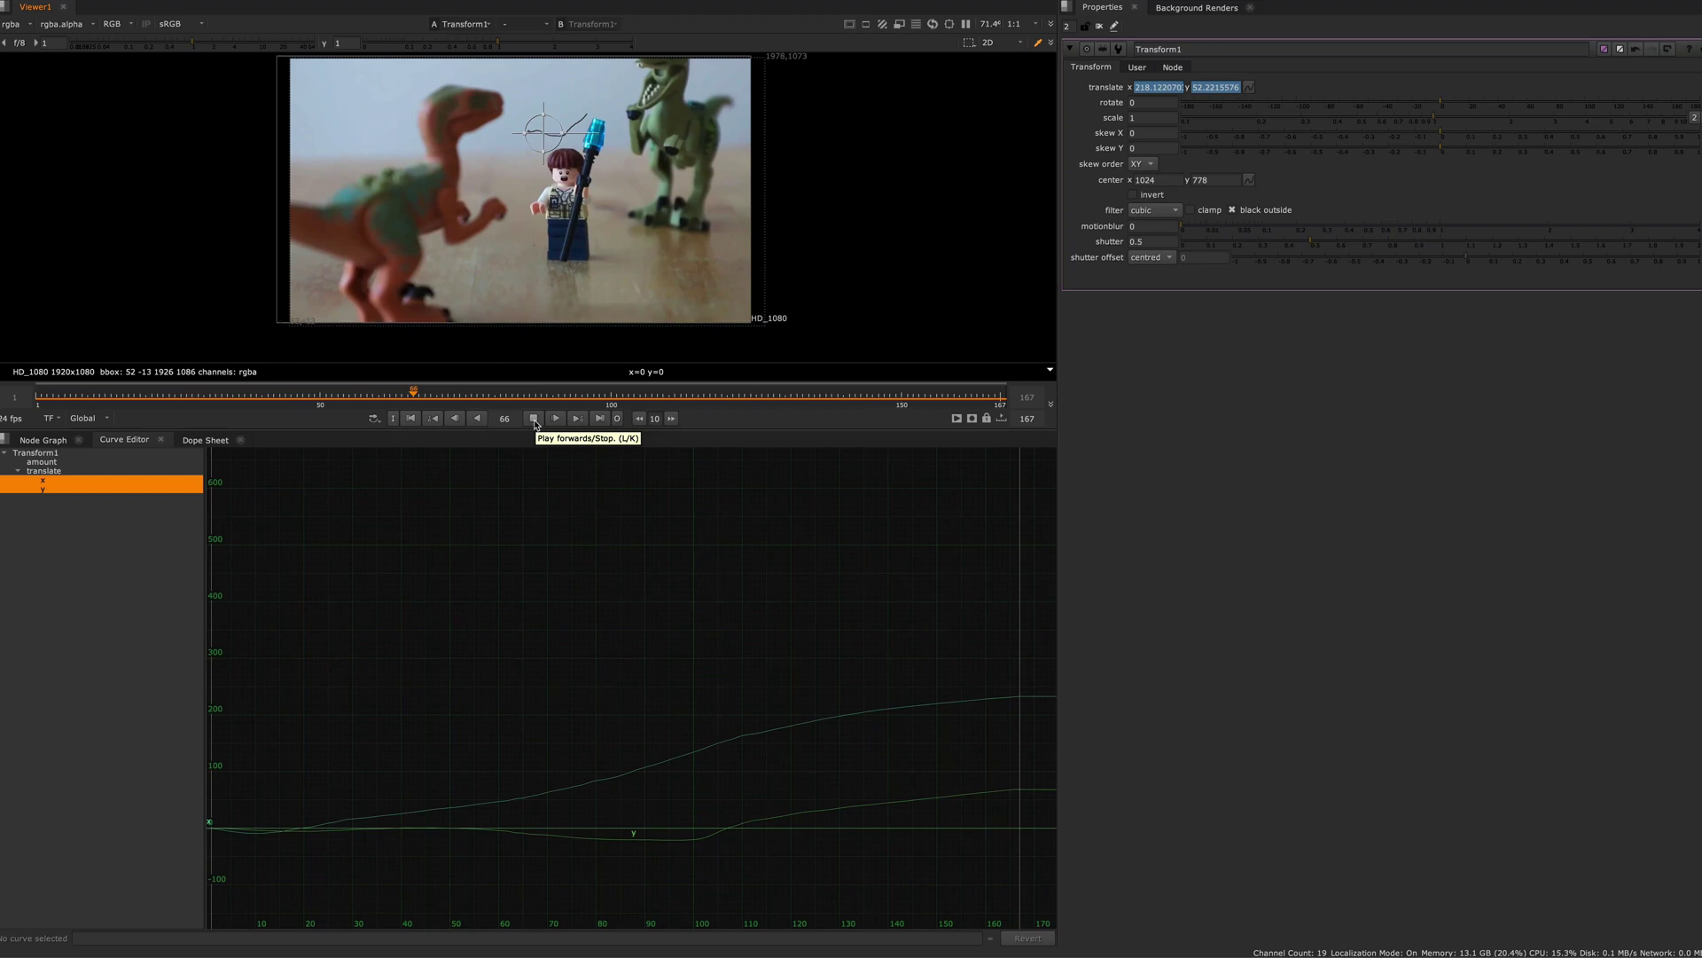
click(535, 422)
click(1137, 68)
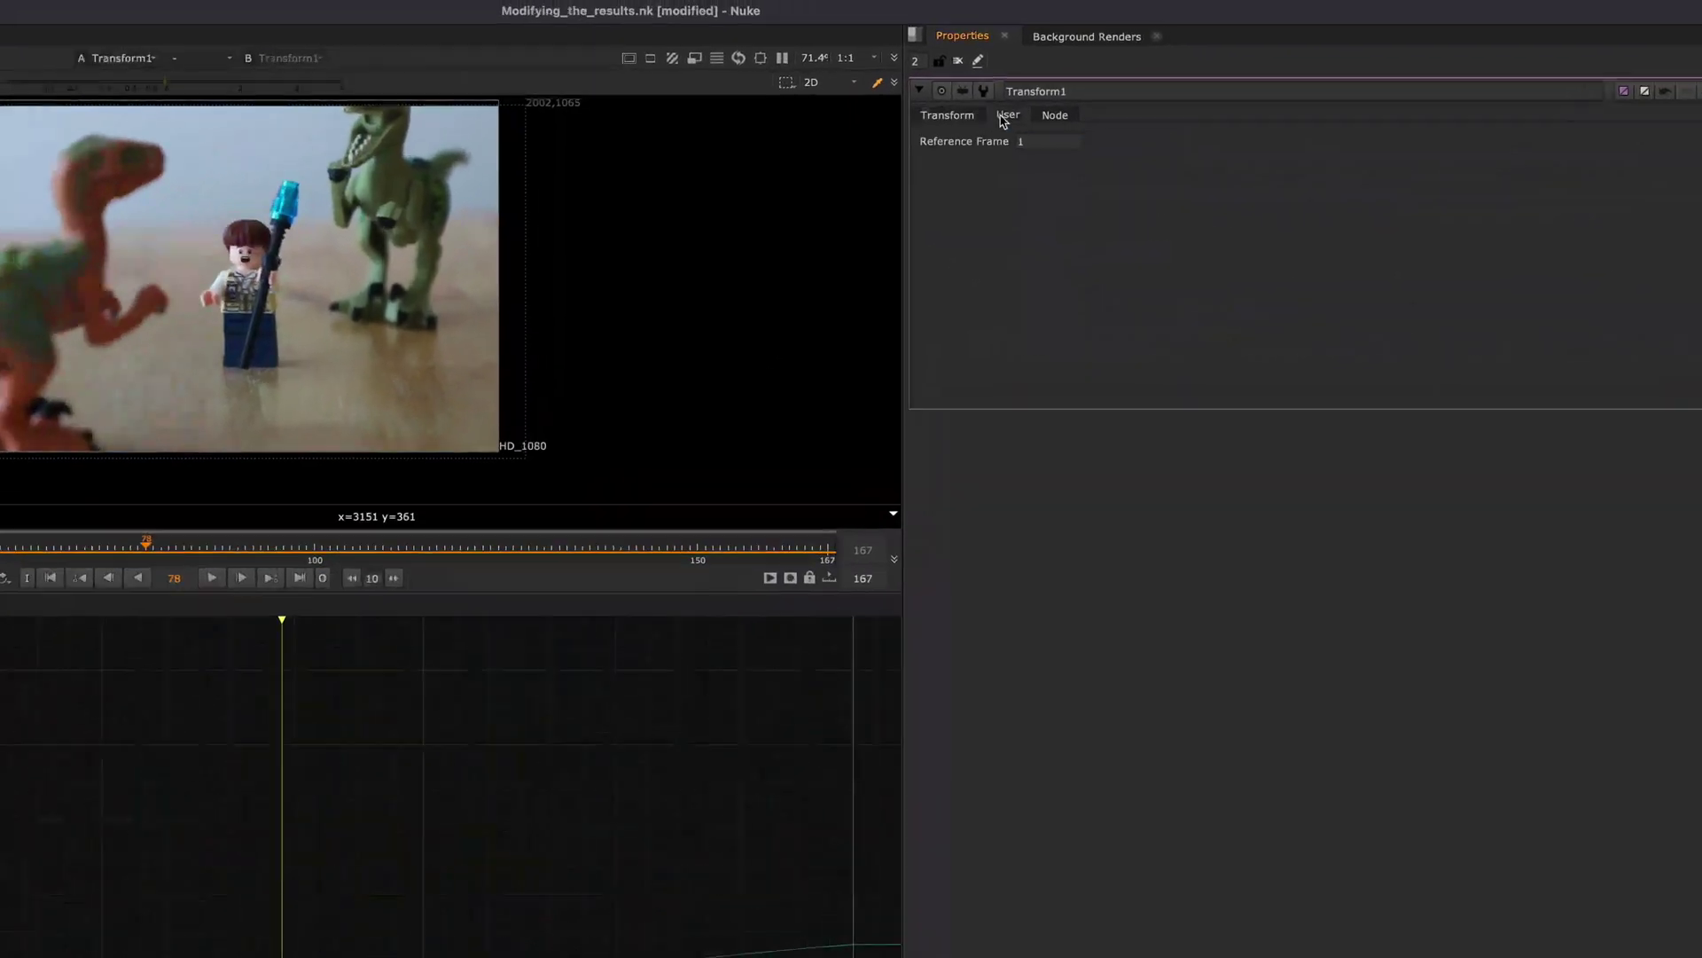
Step: Add a floating point slider named amount, labelled Stabilize Amount, range 0–1, to Transform1's User tab
right_click(1036, 231)
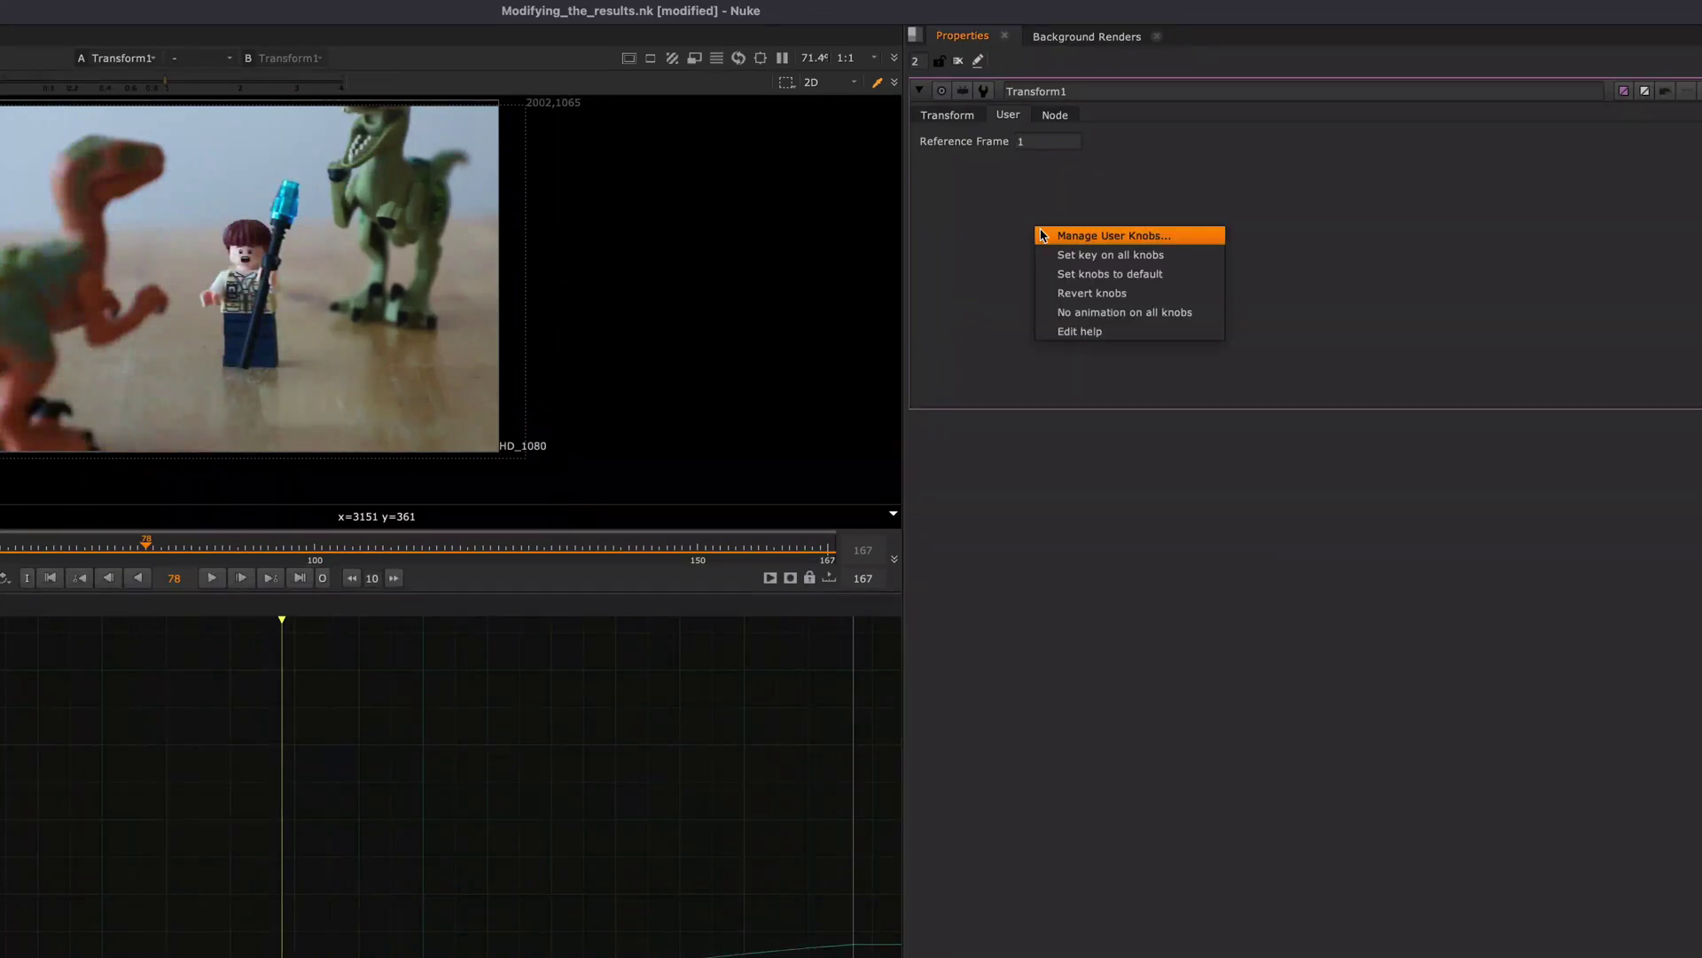
click(1042, 235)
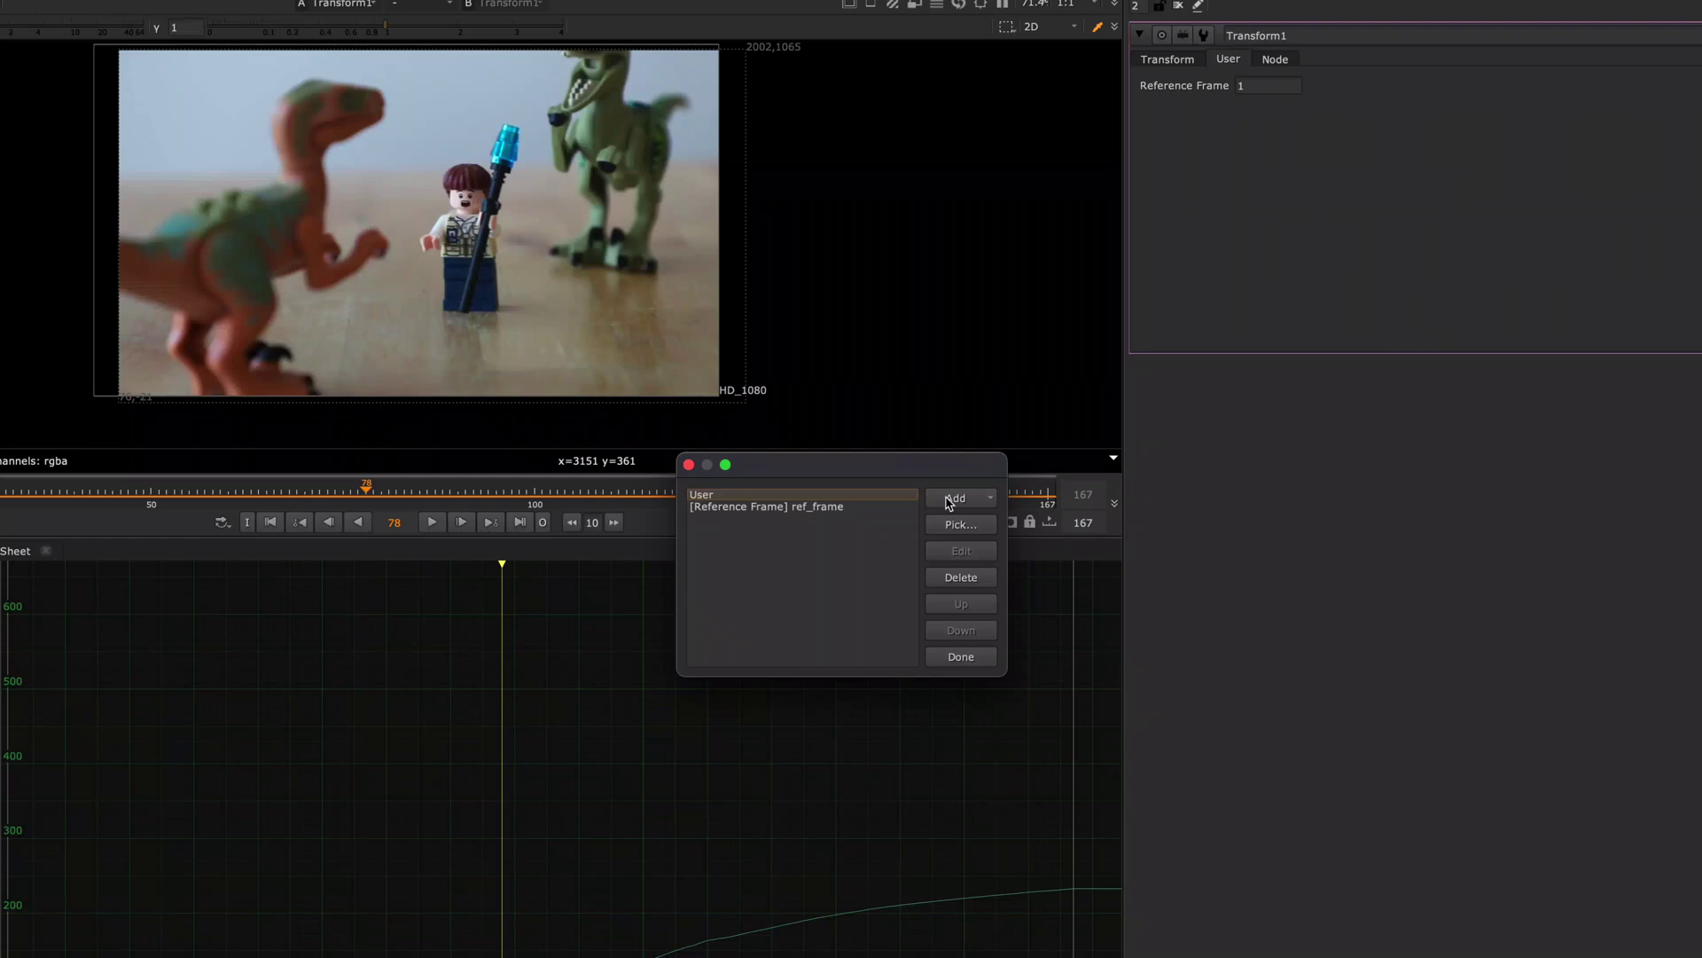
click(949, 500)
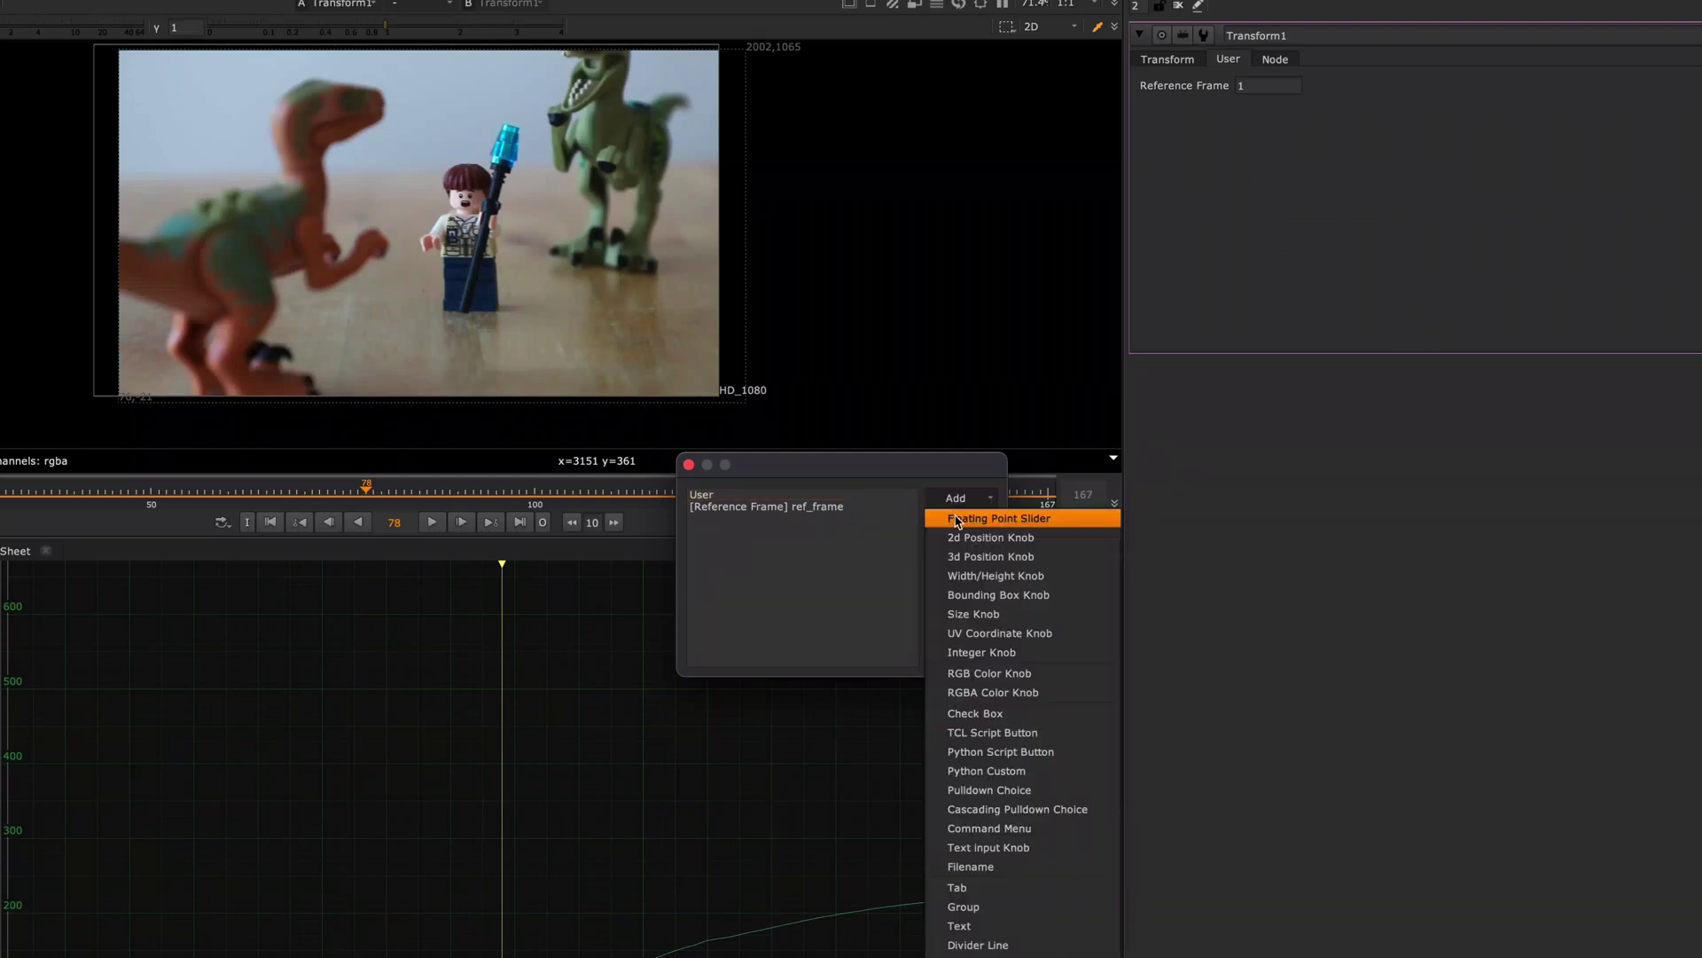
click(958, 522)
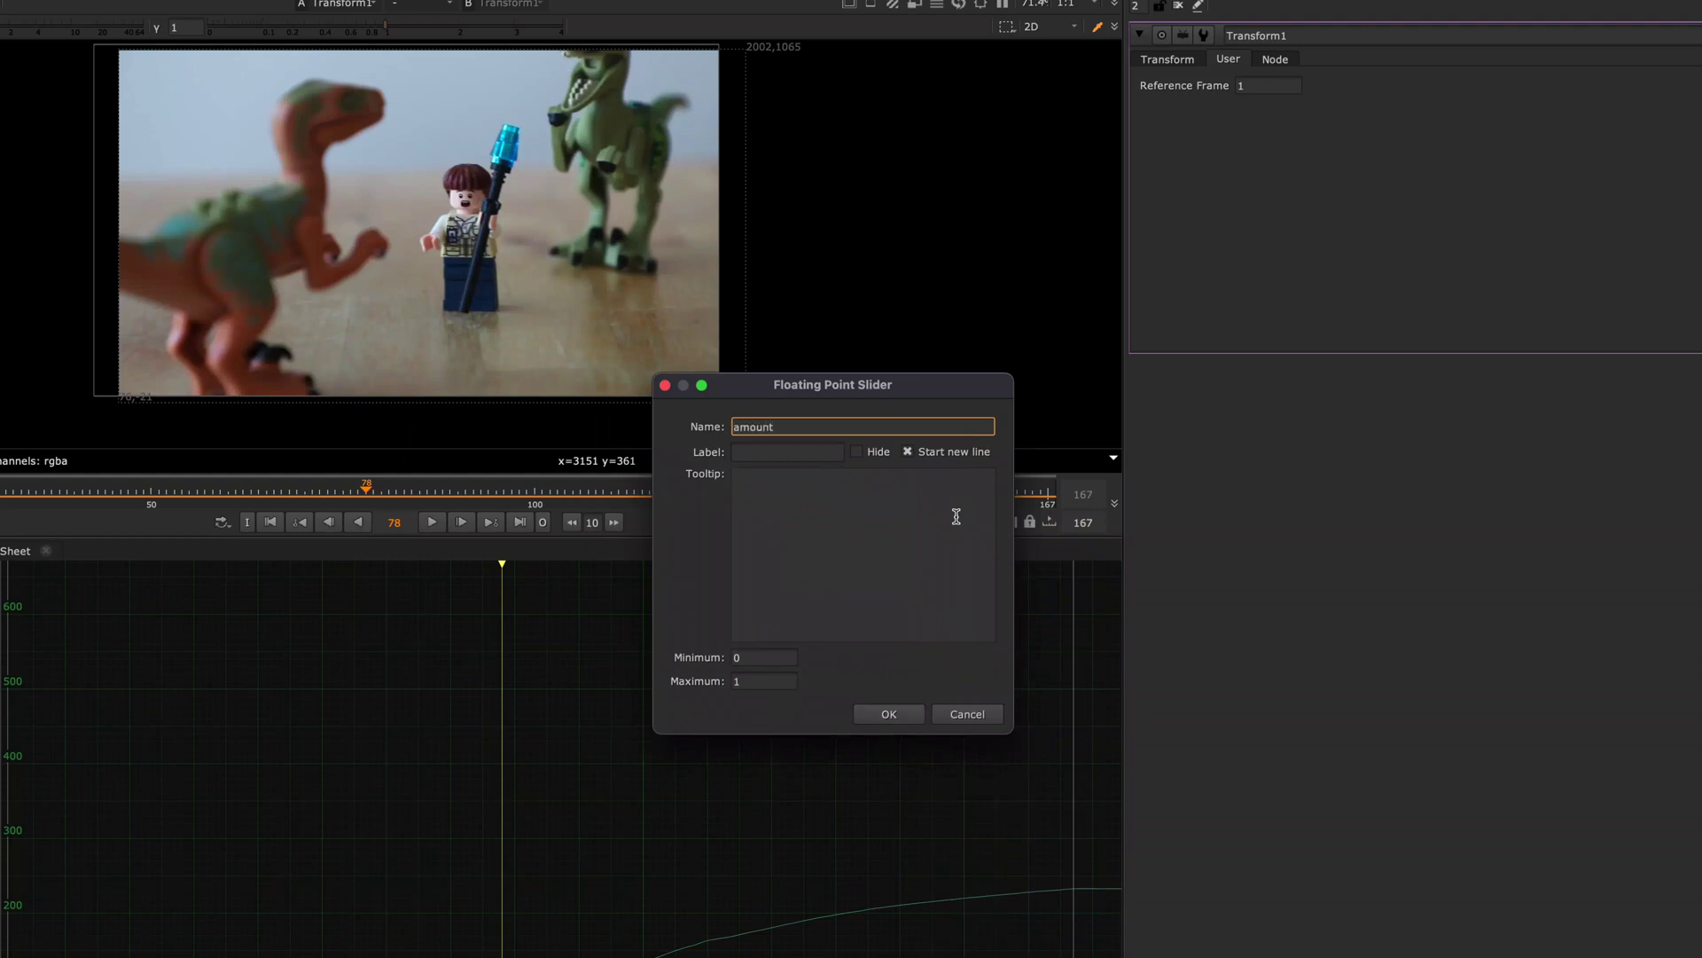
click(801, 452)
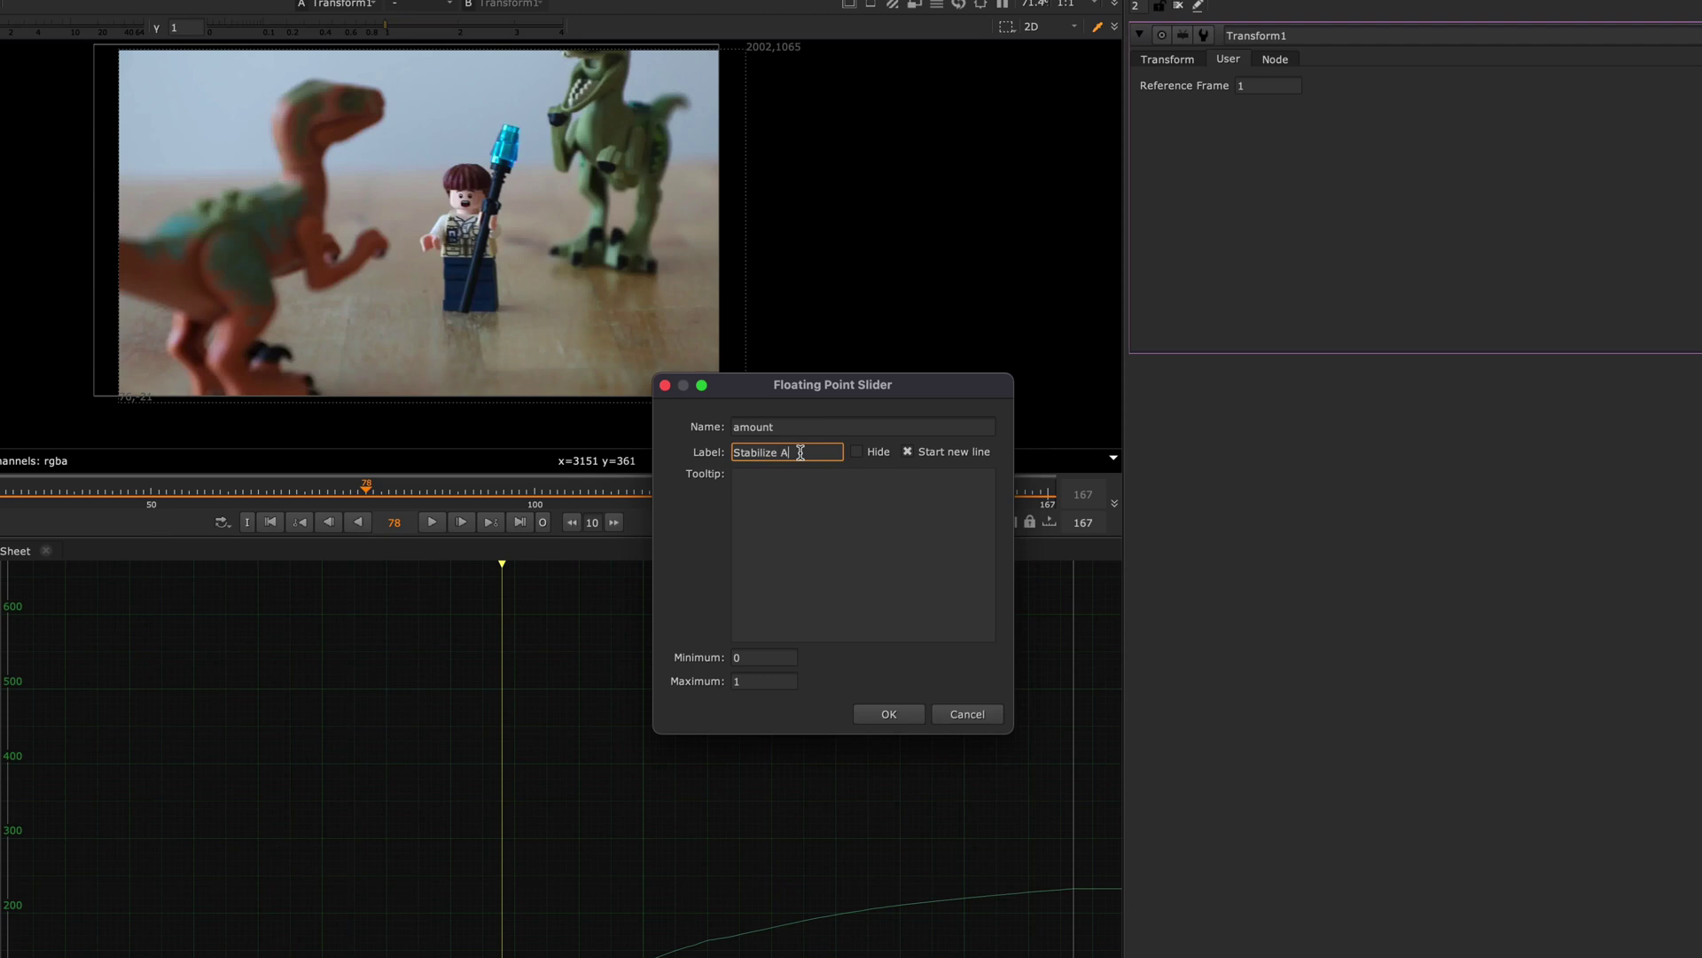
click(833, 514)
click(882, 712)
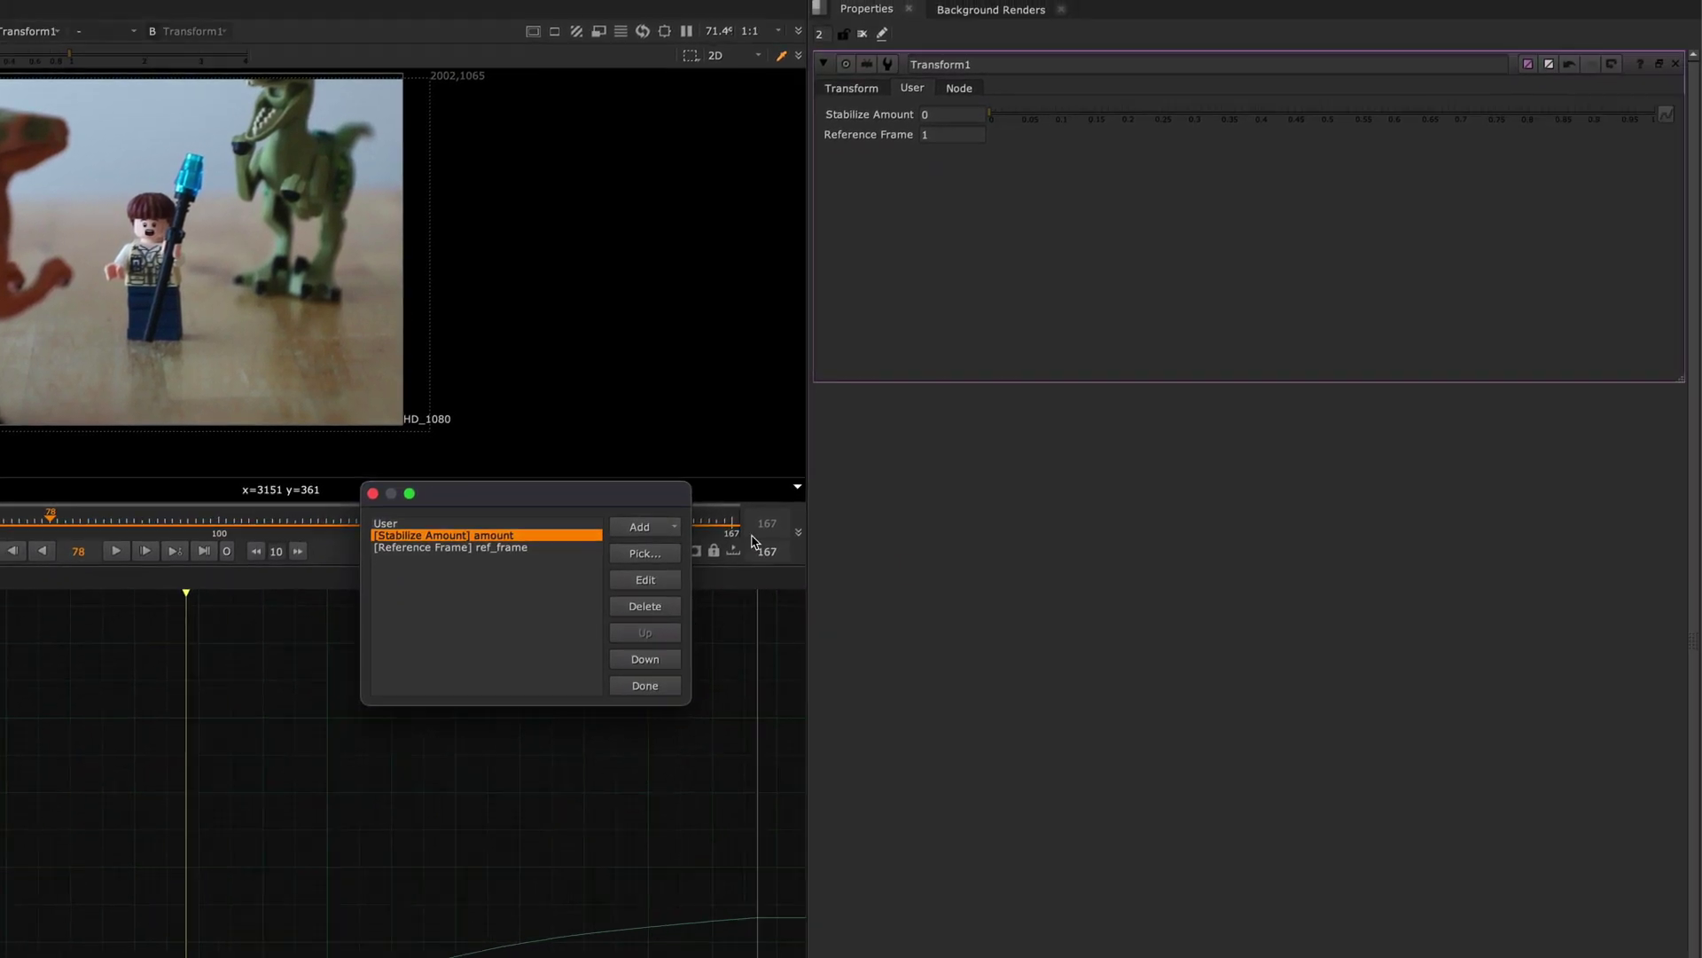
click(645, 688)
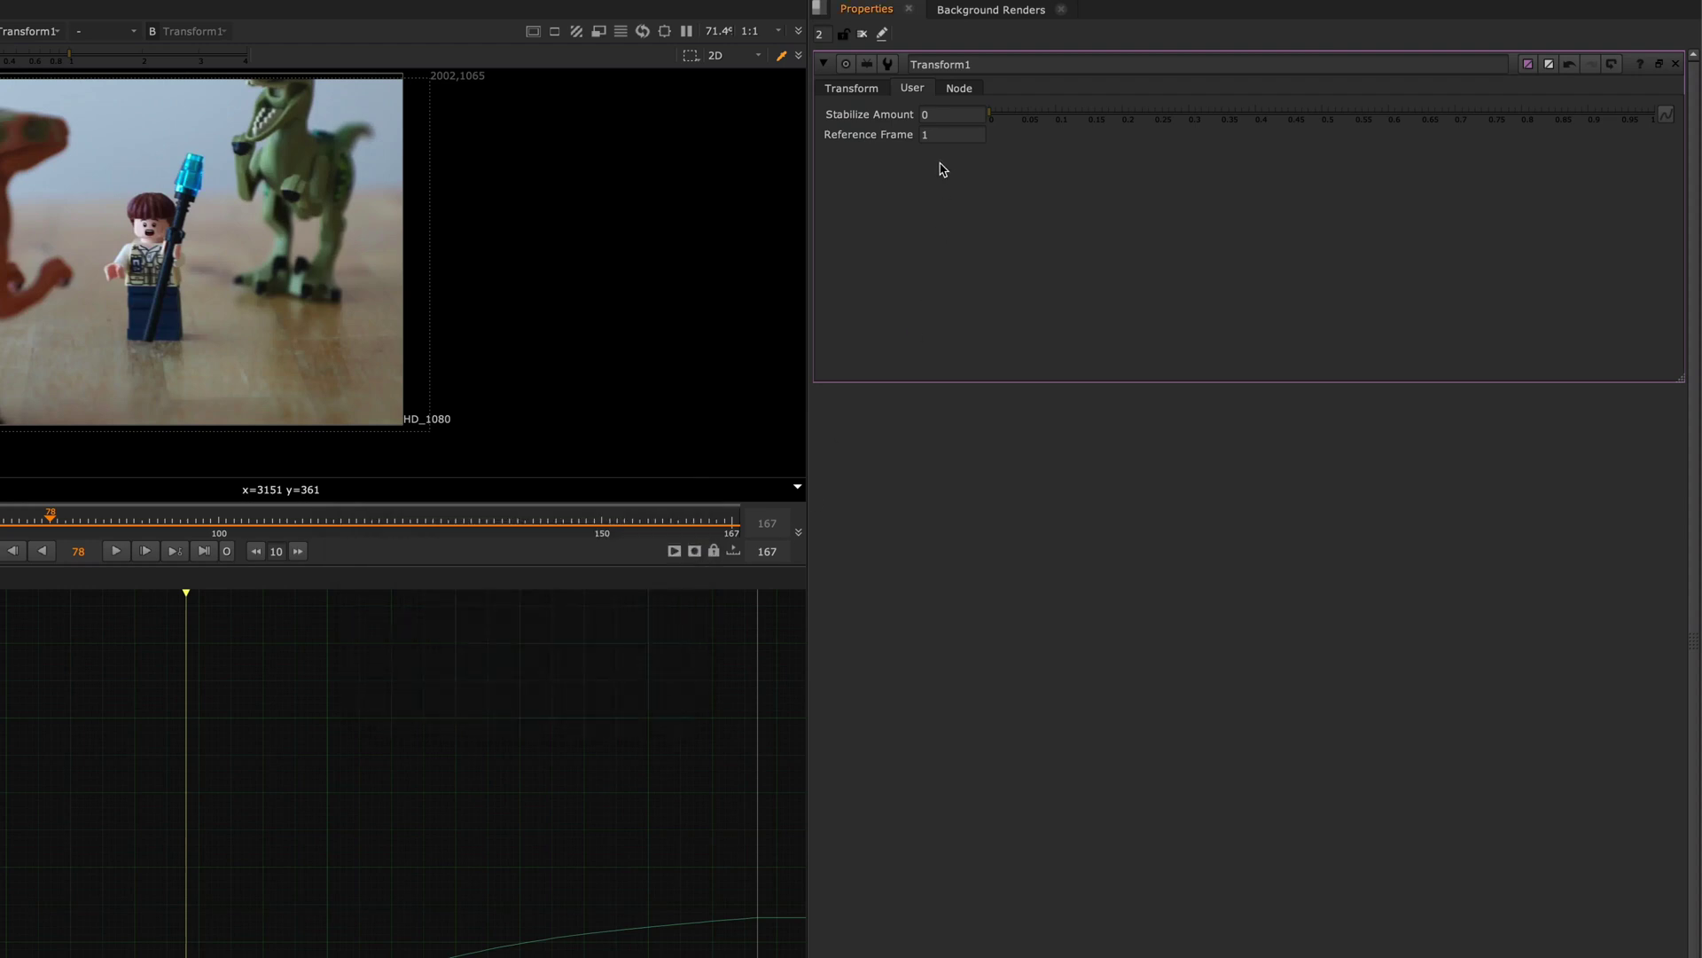
click(853, 89)
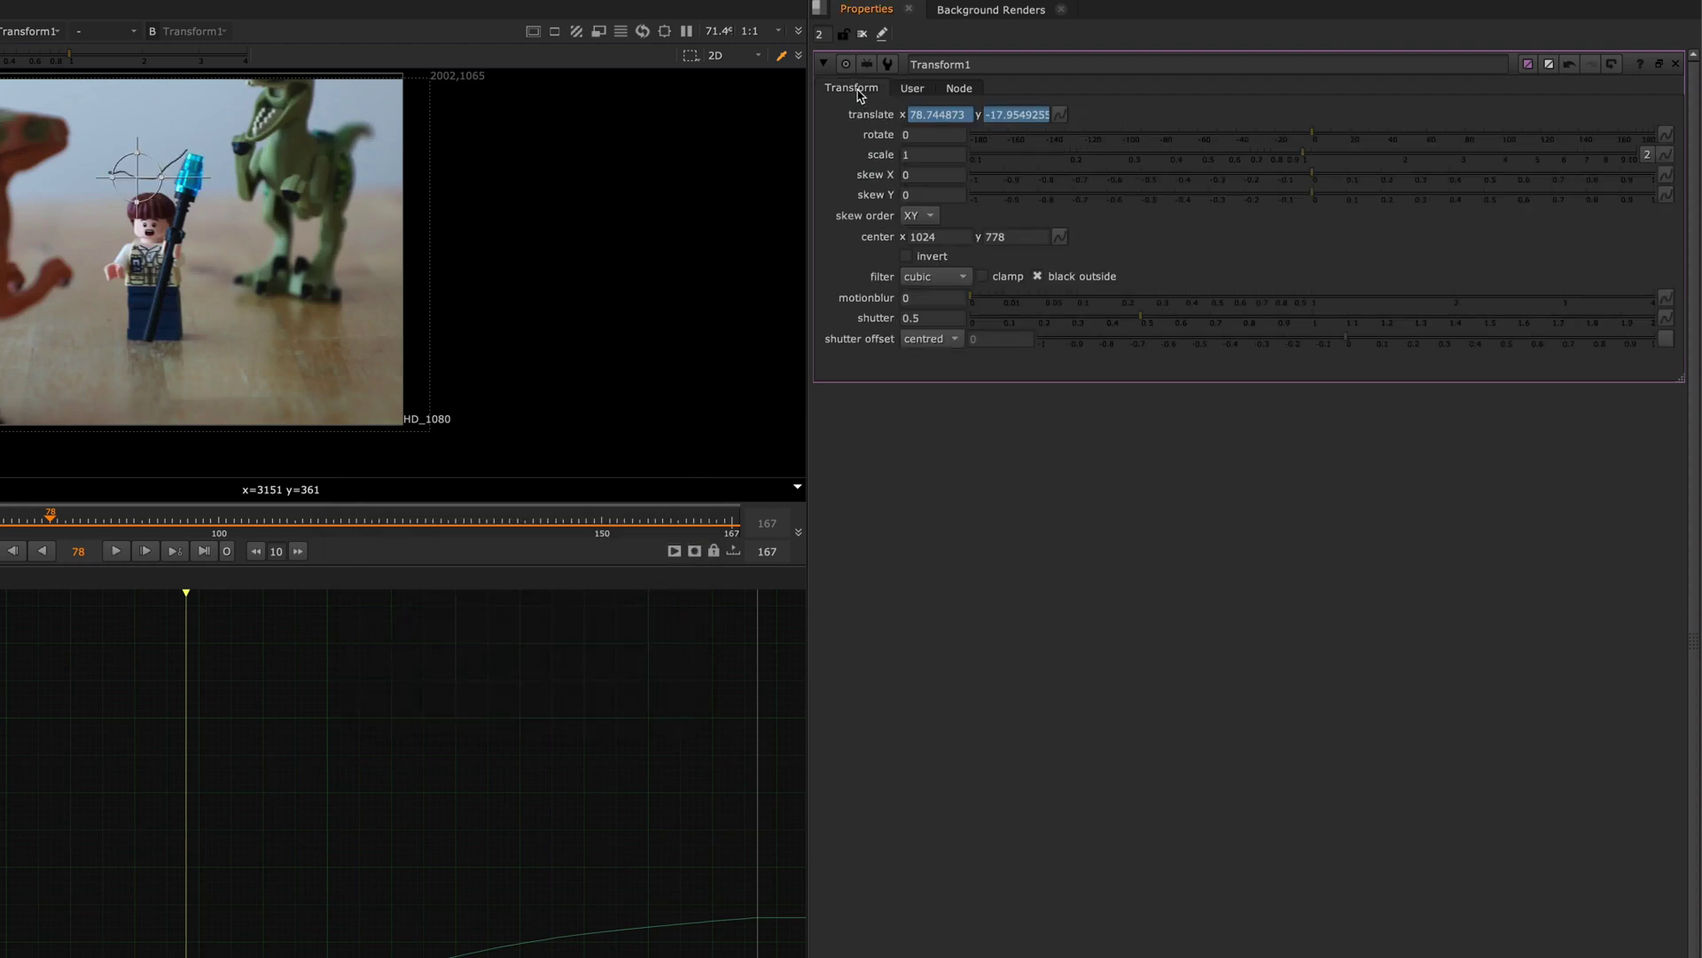
Step: Replace the 0.5 multiplier with amount in both translate x and y expressions and apply them
click(1054, 124)
click(1094, 247)
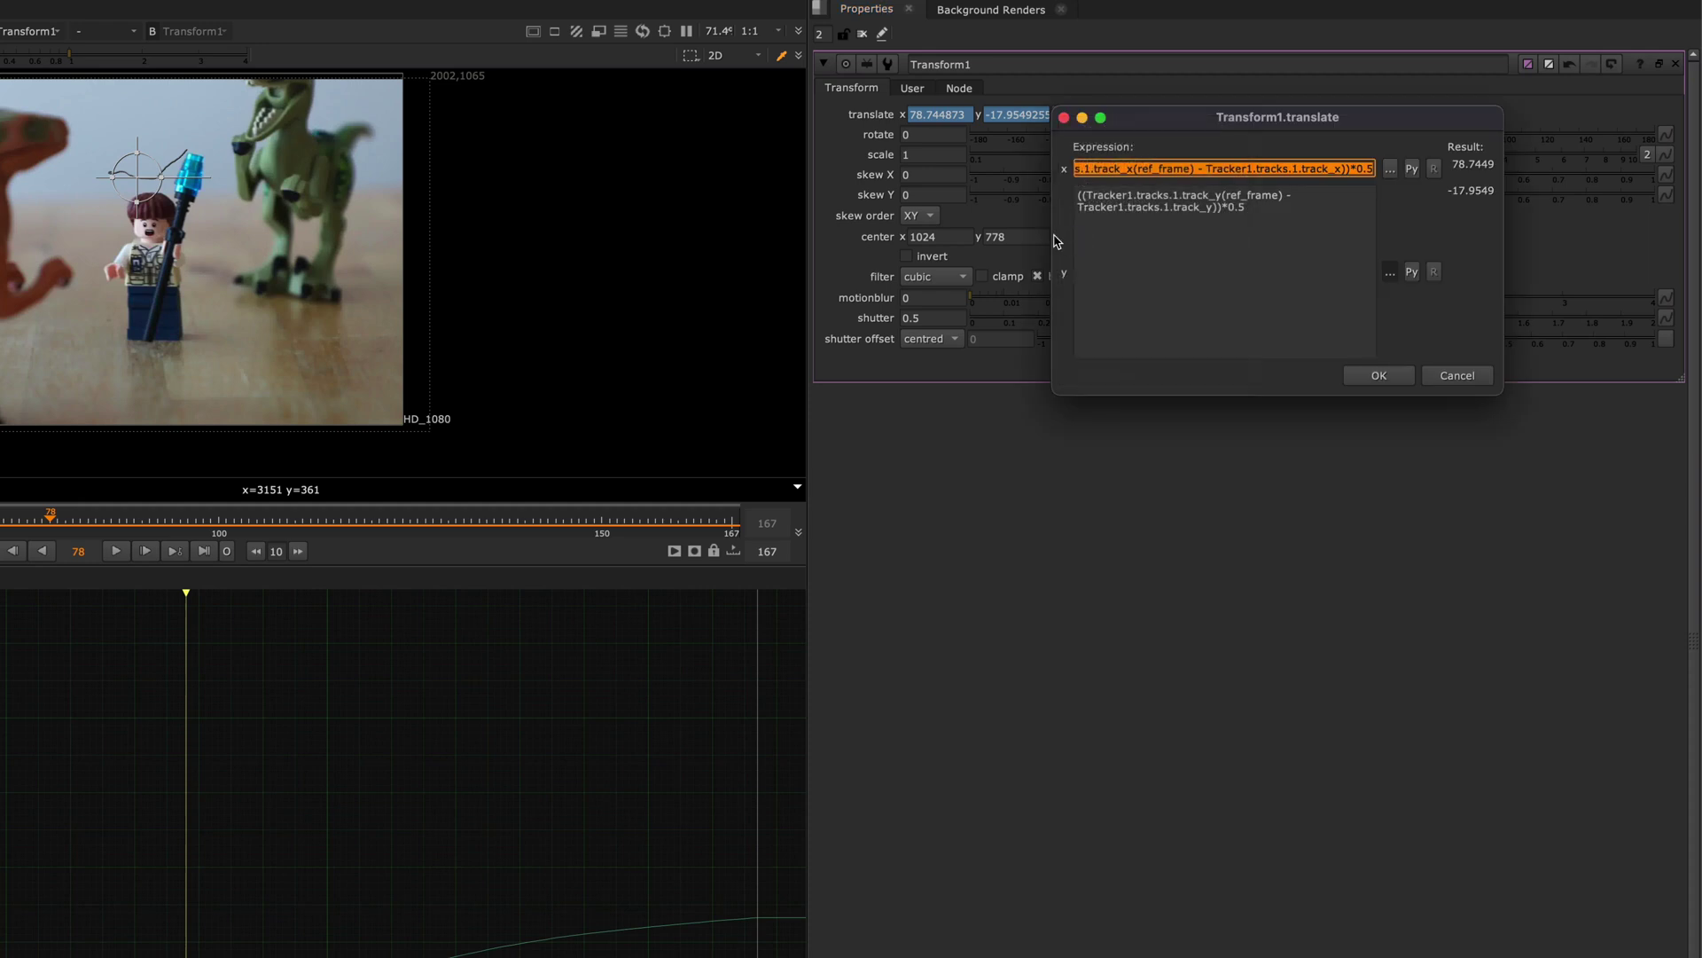
drag(1052, 235, 777, 234)
click(1183, 170)
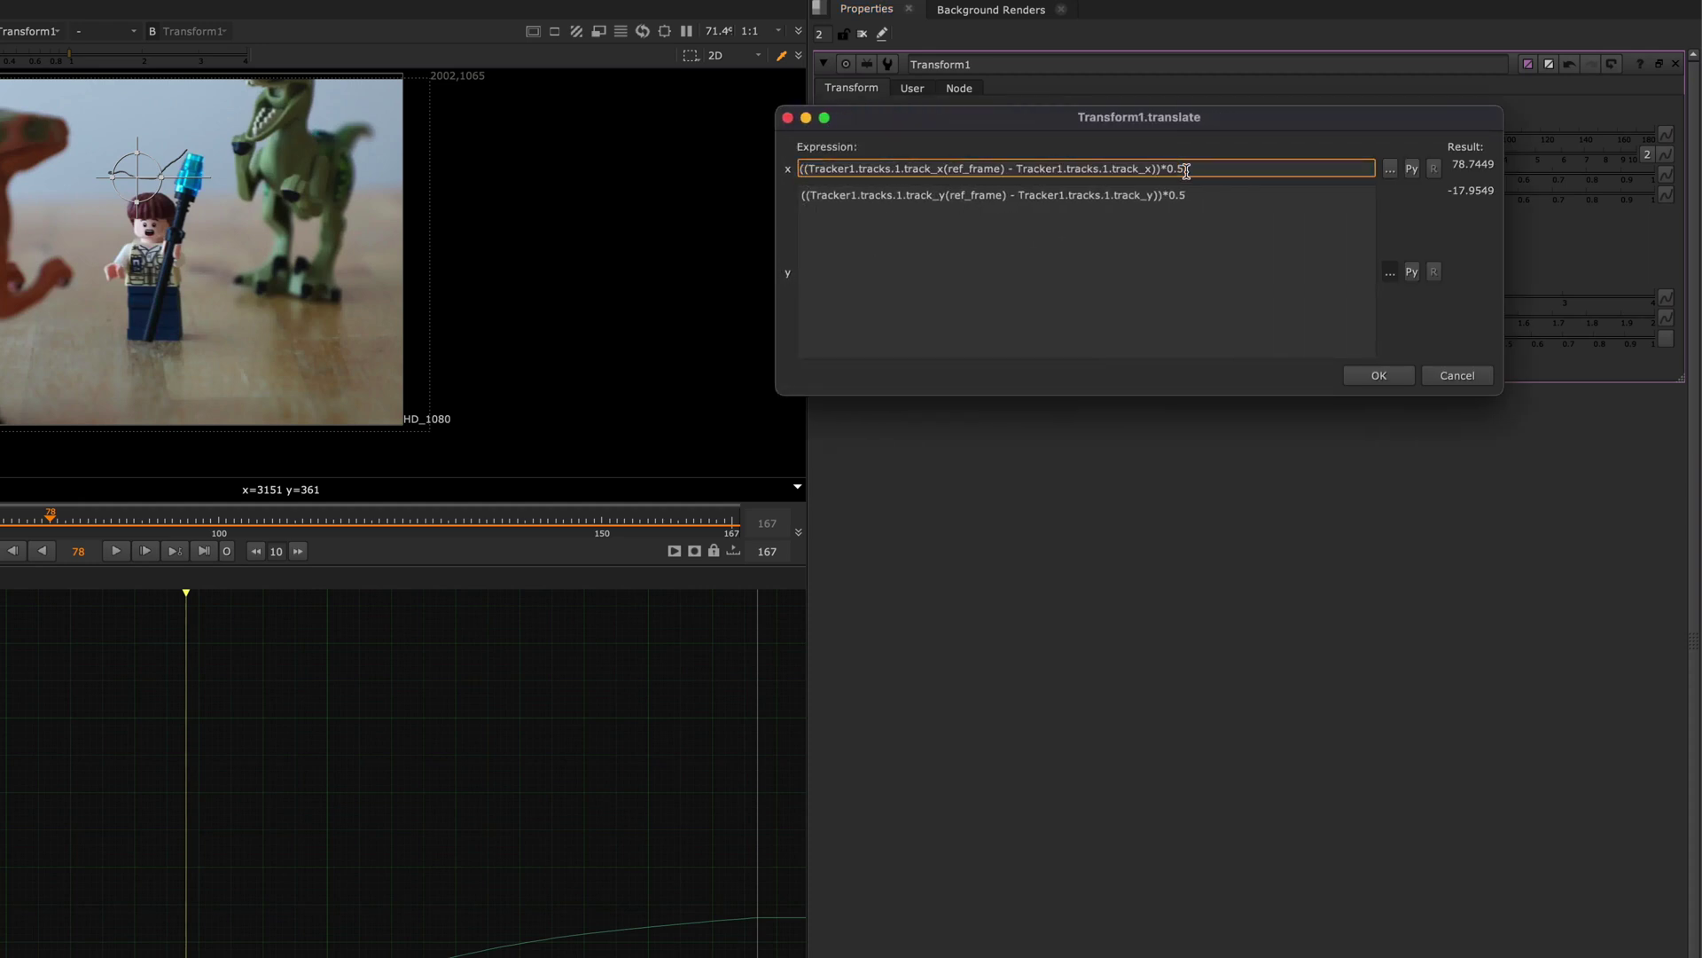
key(BackSpace)
key(BackSpace)
key(BackSpace)
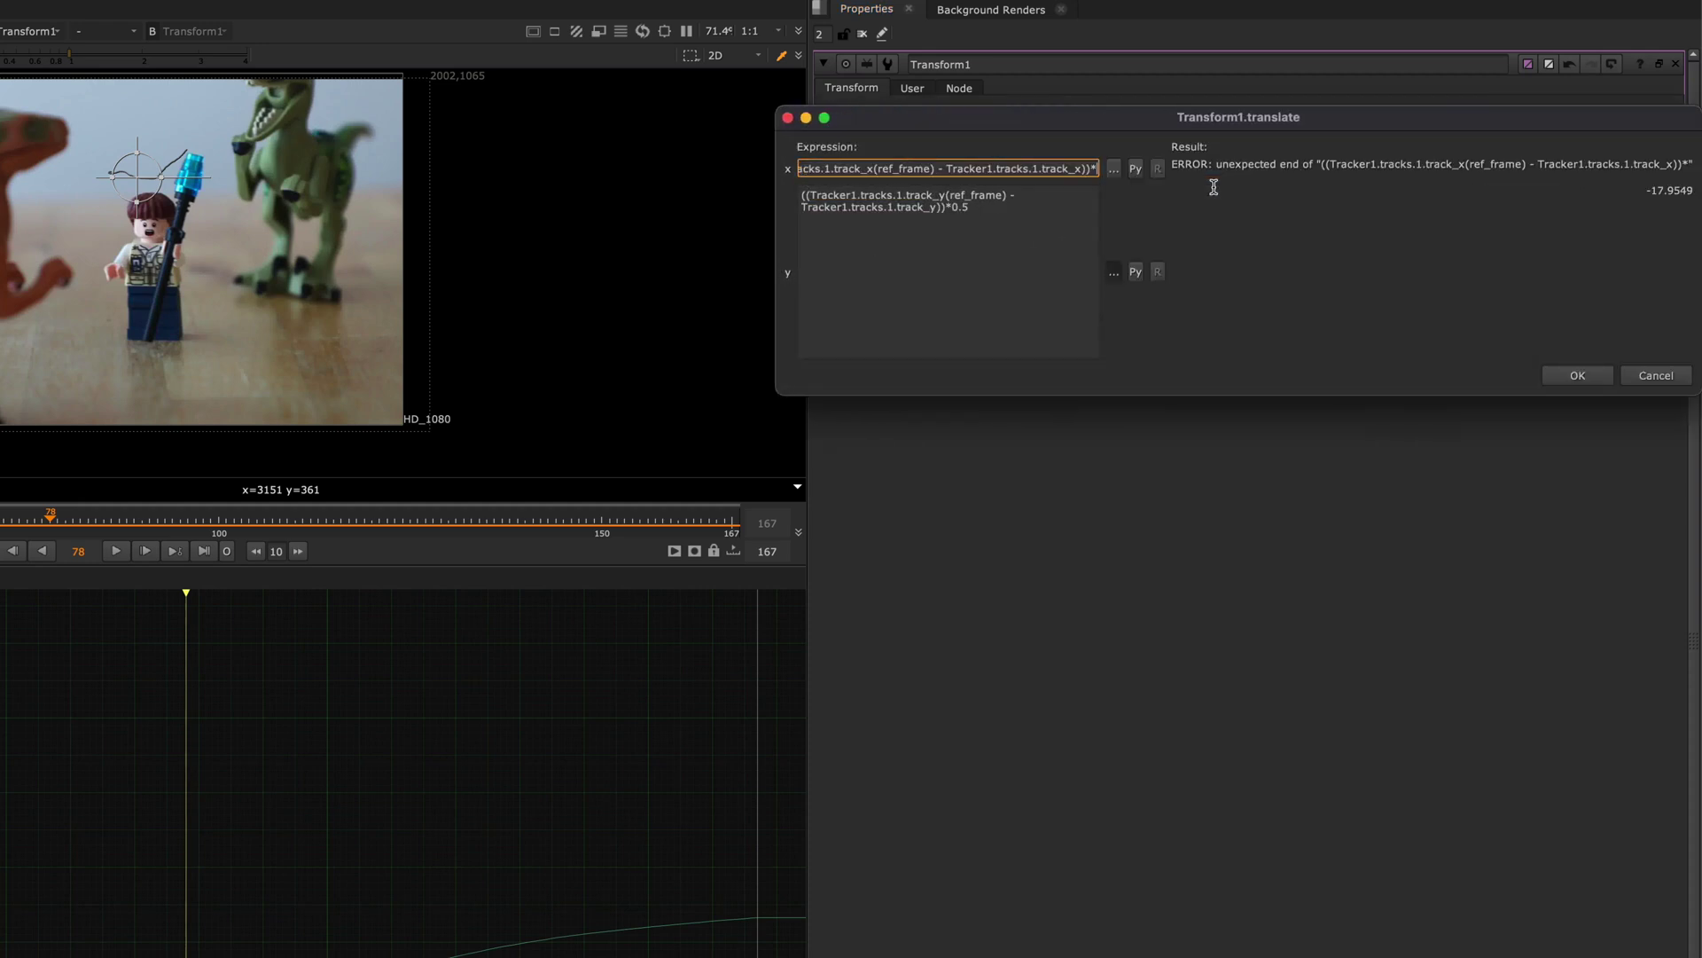
text(amount)
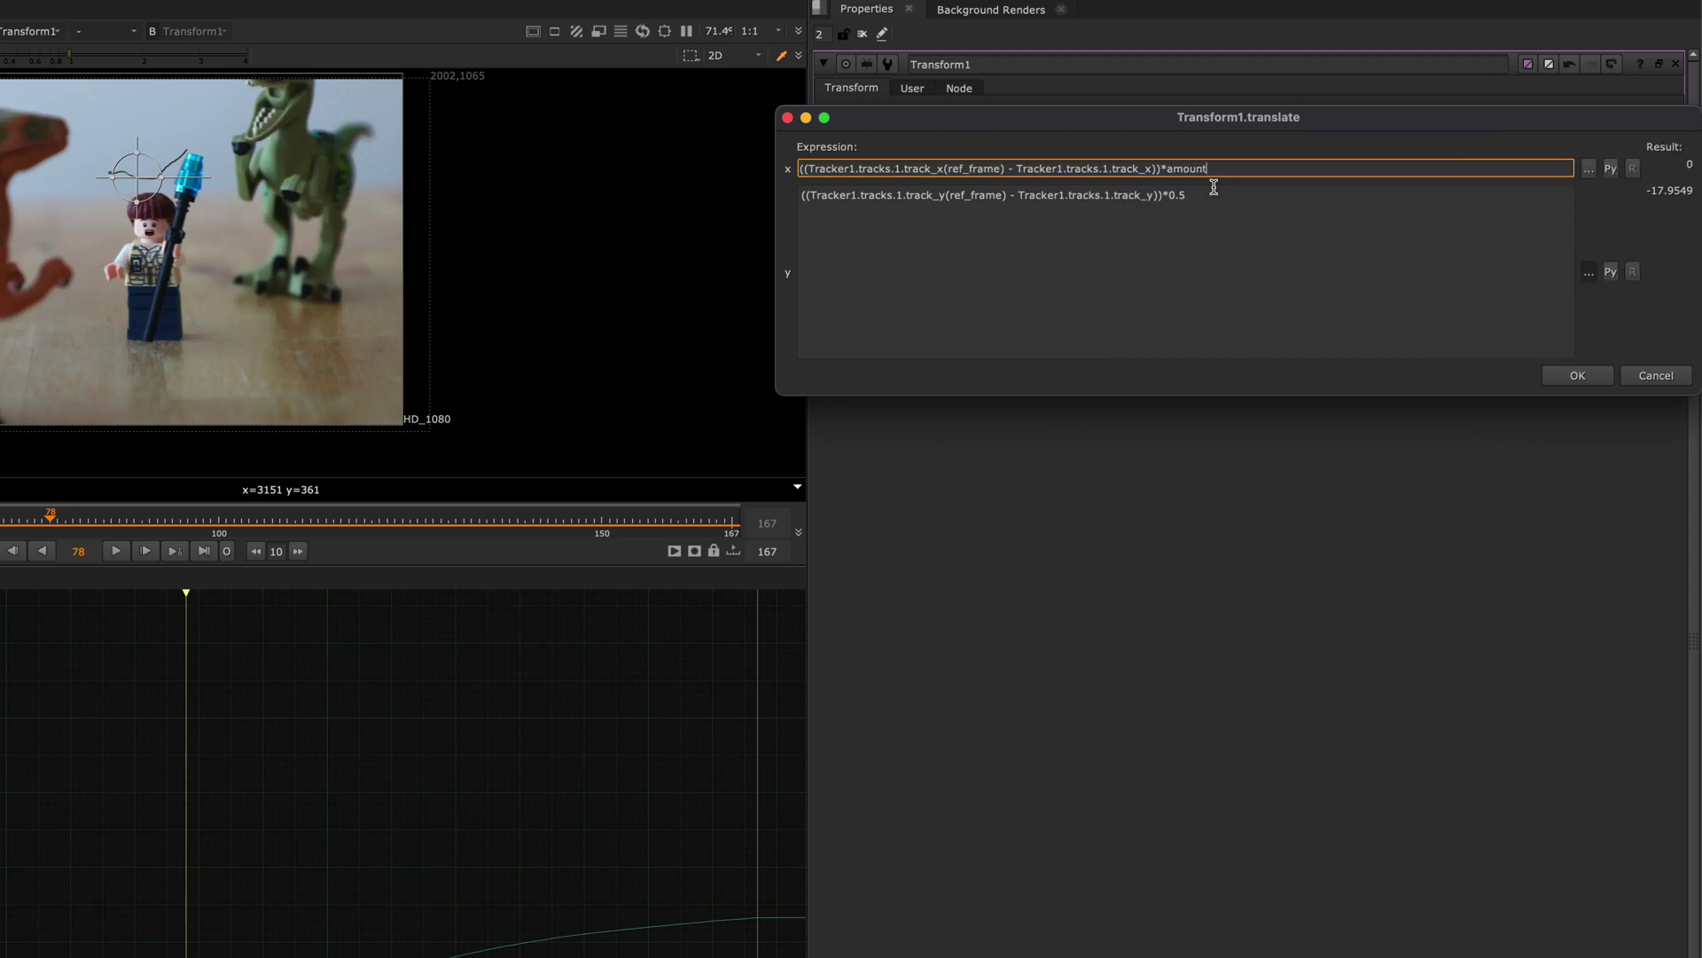
click(1214, 188)
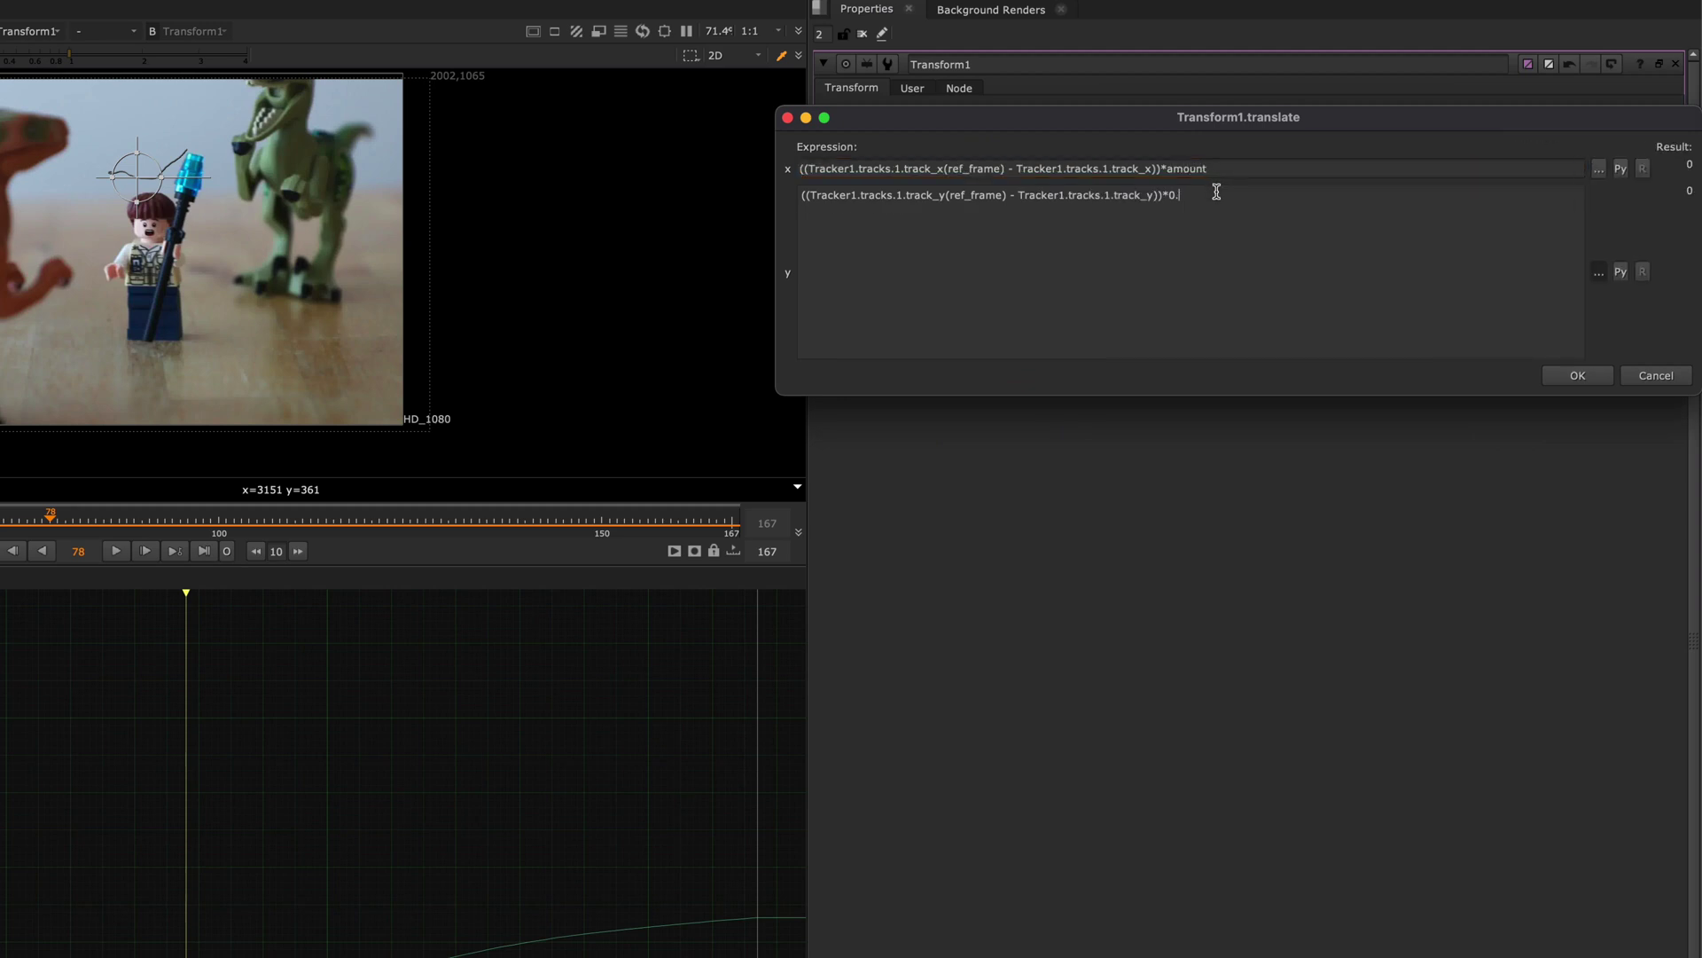
key(BackSpace)
key(BackSpace)
key(BackSpace)
text(amount)
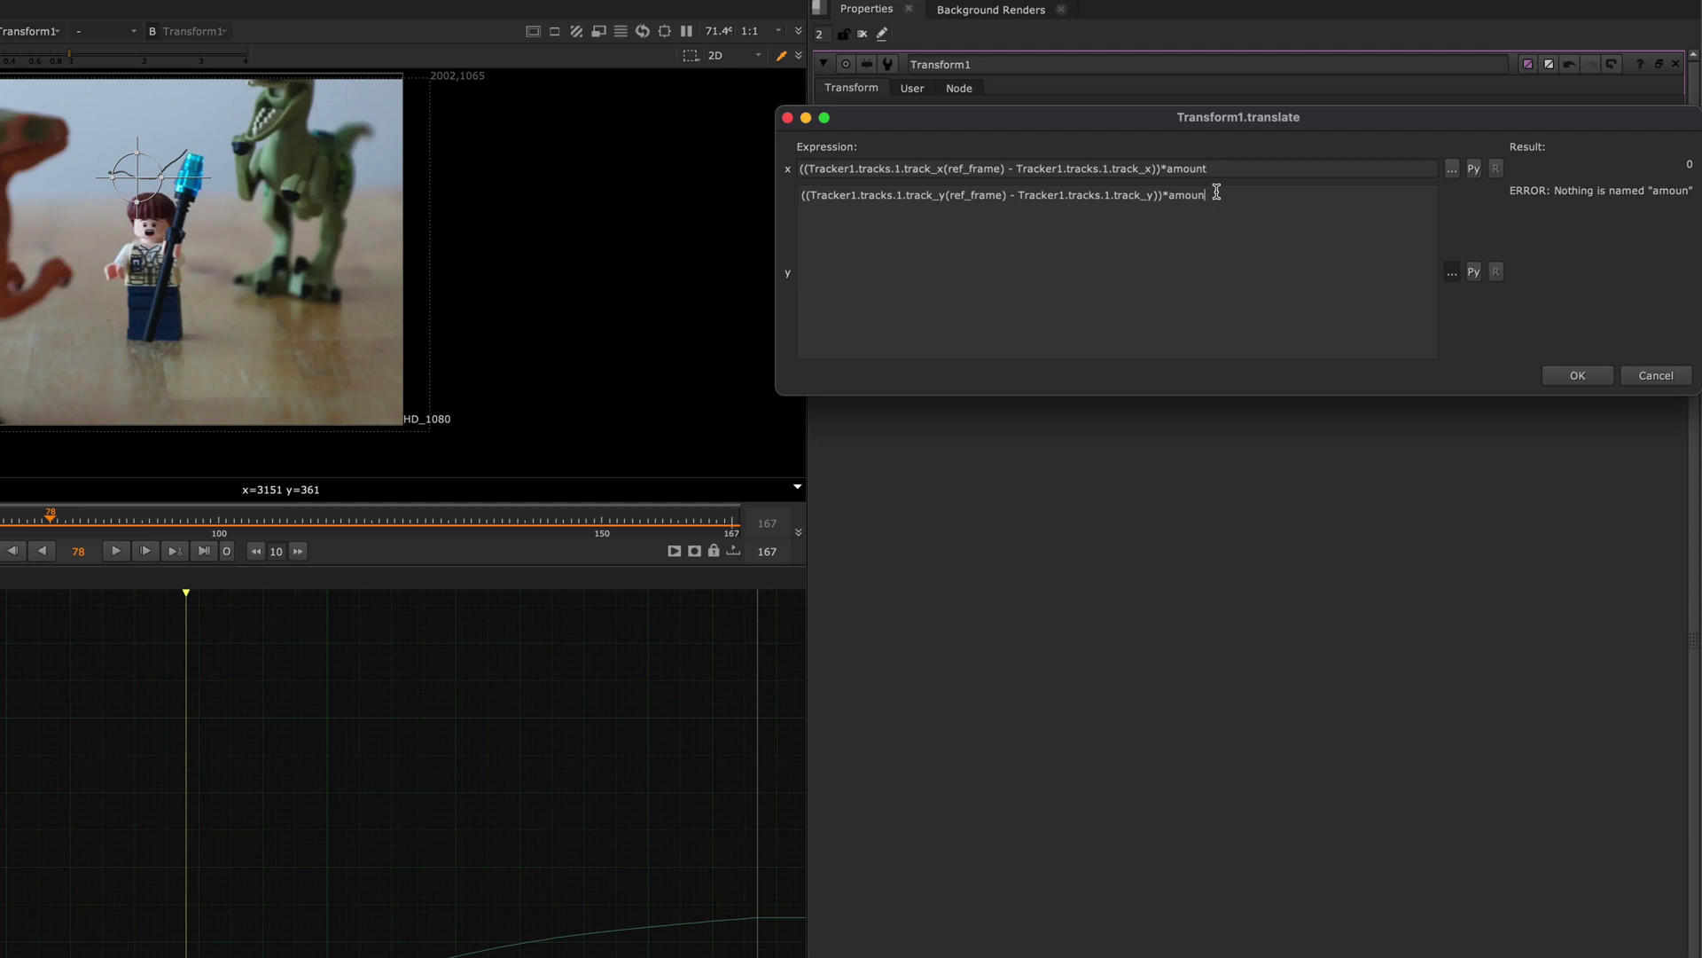
click(1562, 376)
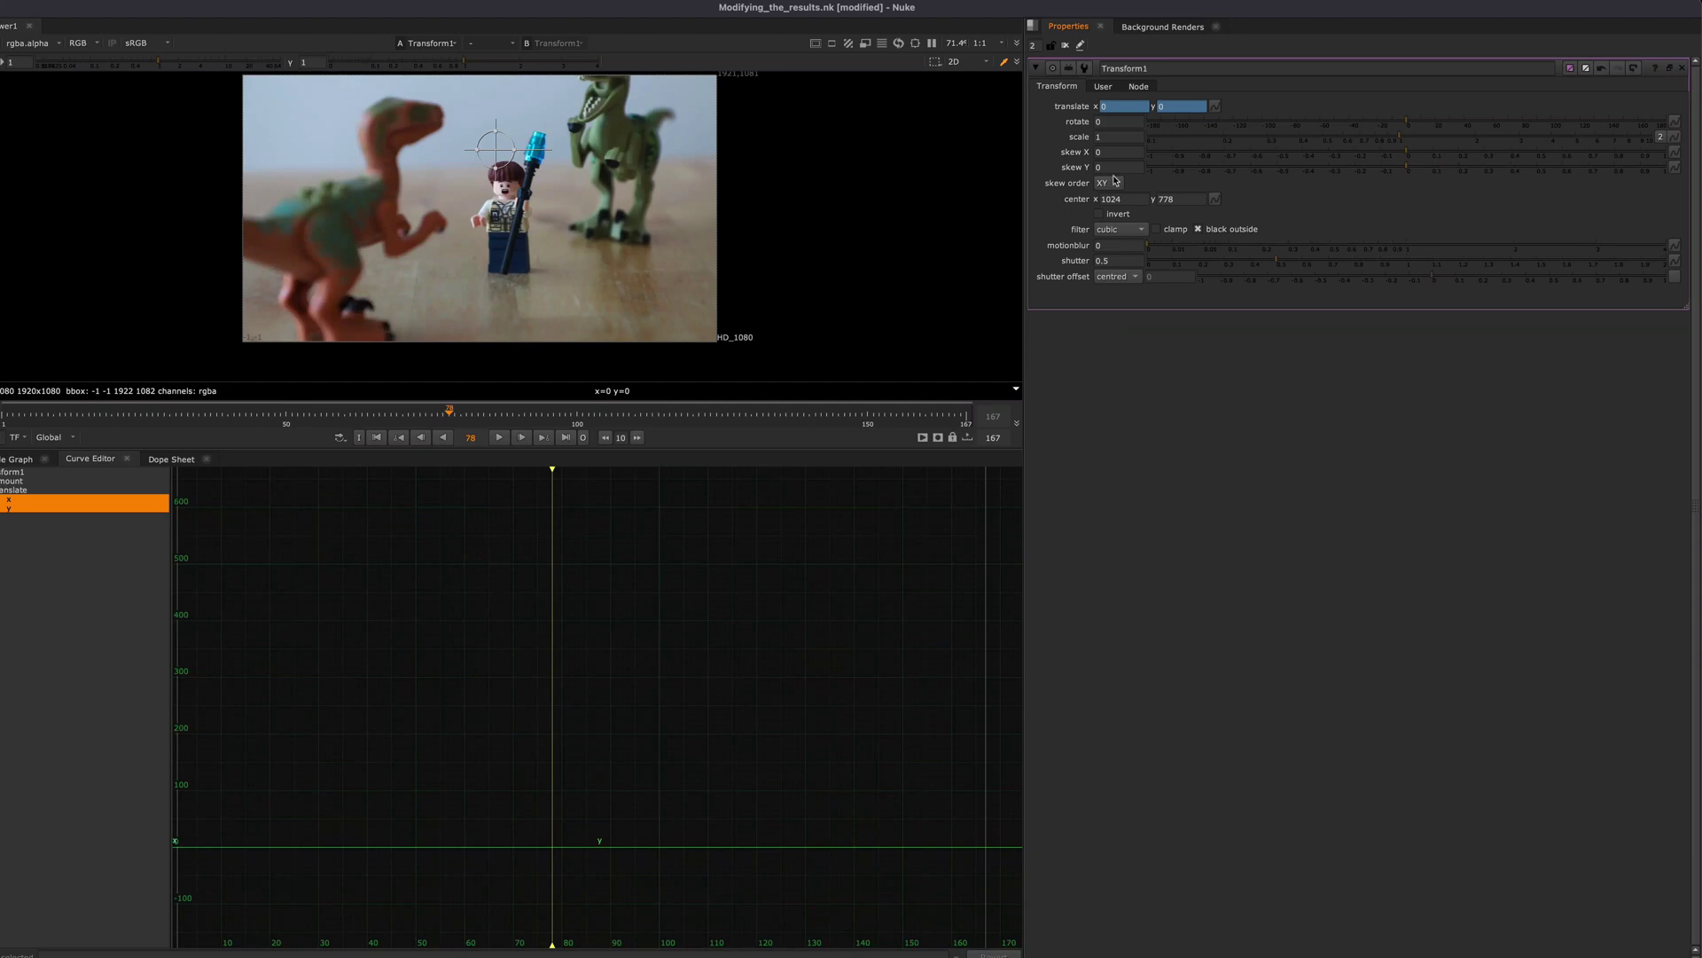
Step: Try the Stabilize Amount slider at higher values, then set it to 0.25
click(1105, 87)
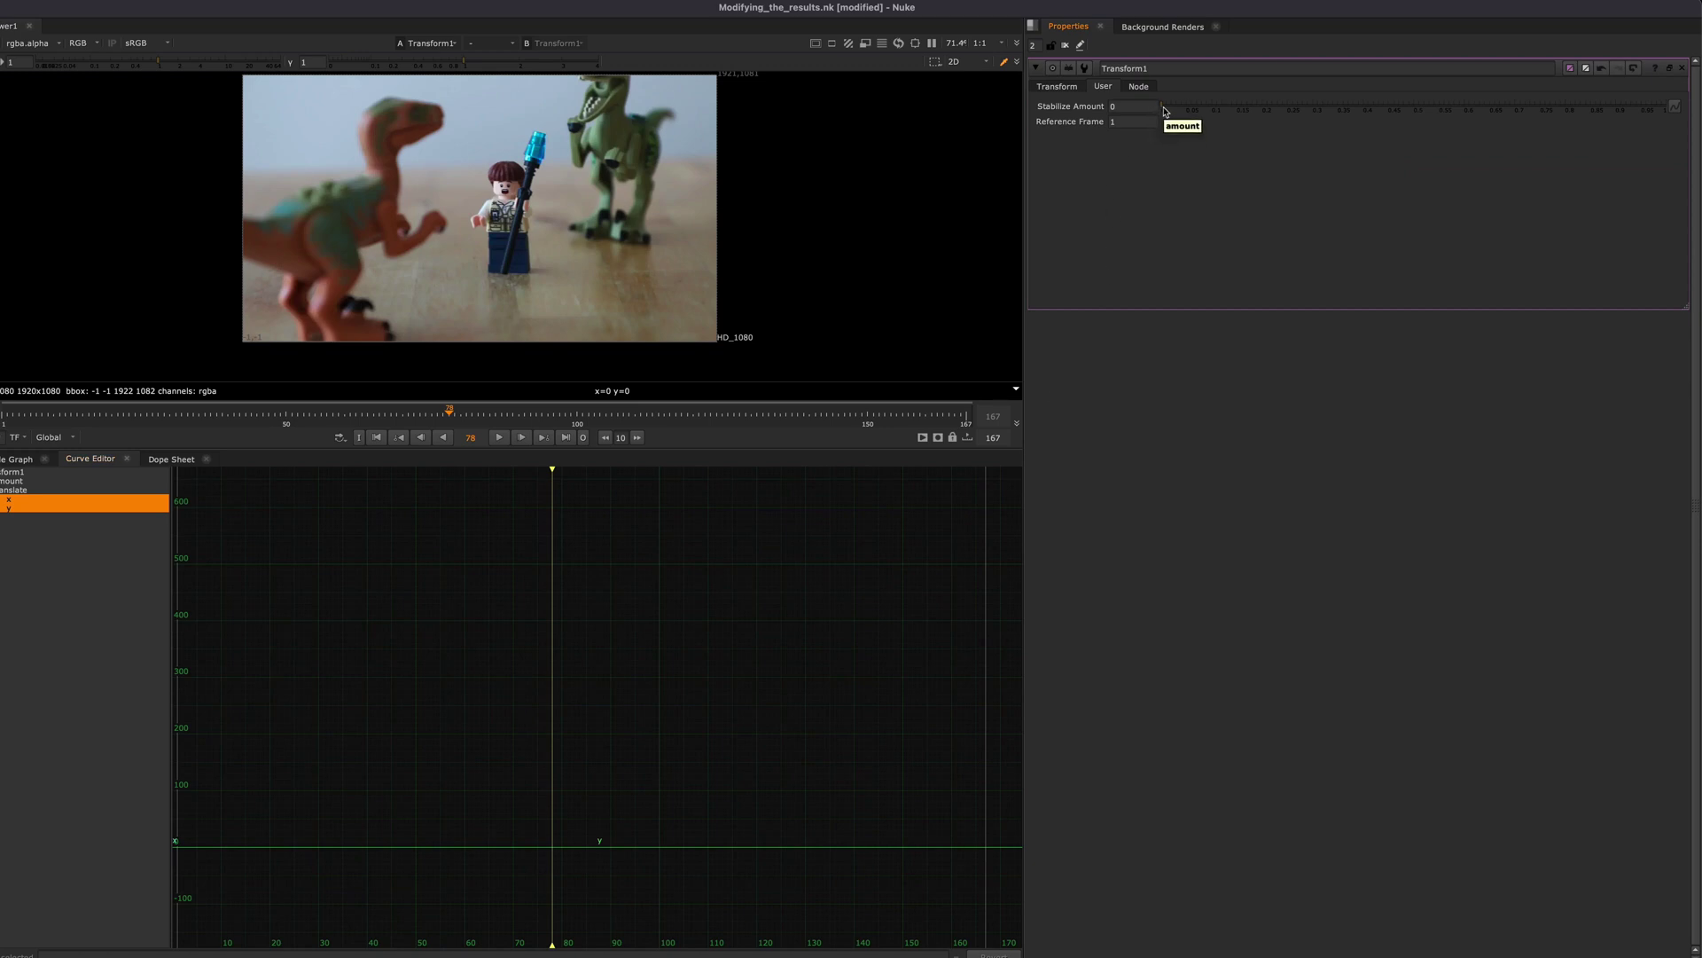
drag(1162, 106, 1699, 125)
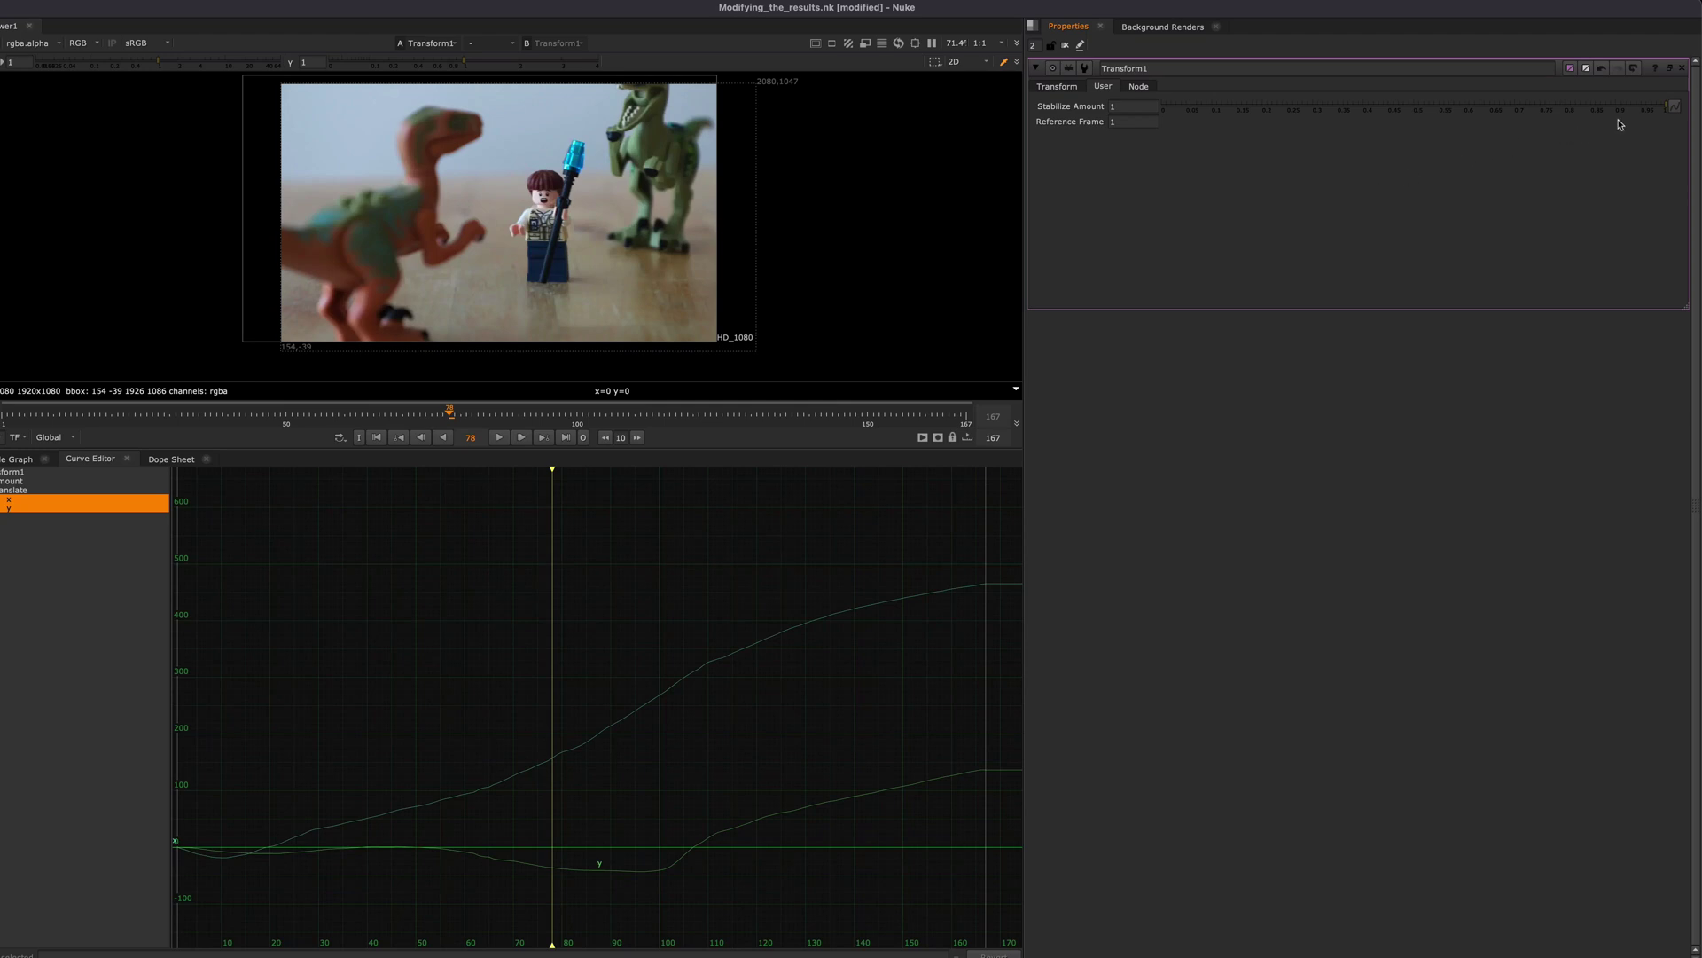
drag(1667, 111, 1289, 113)
click(1138, 106)
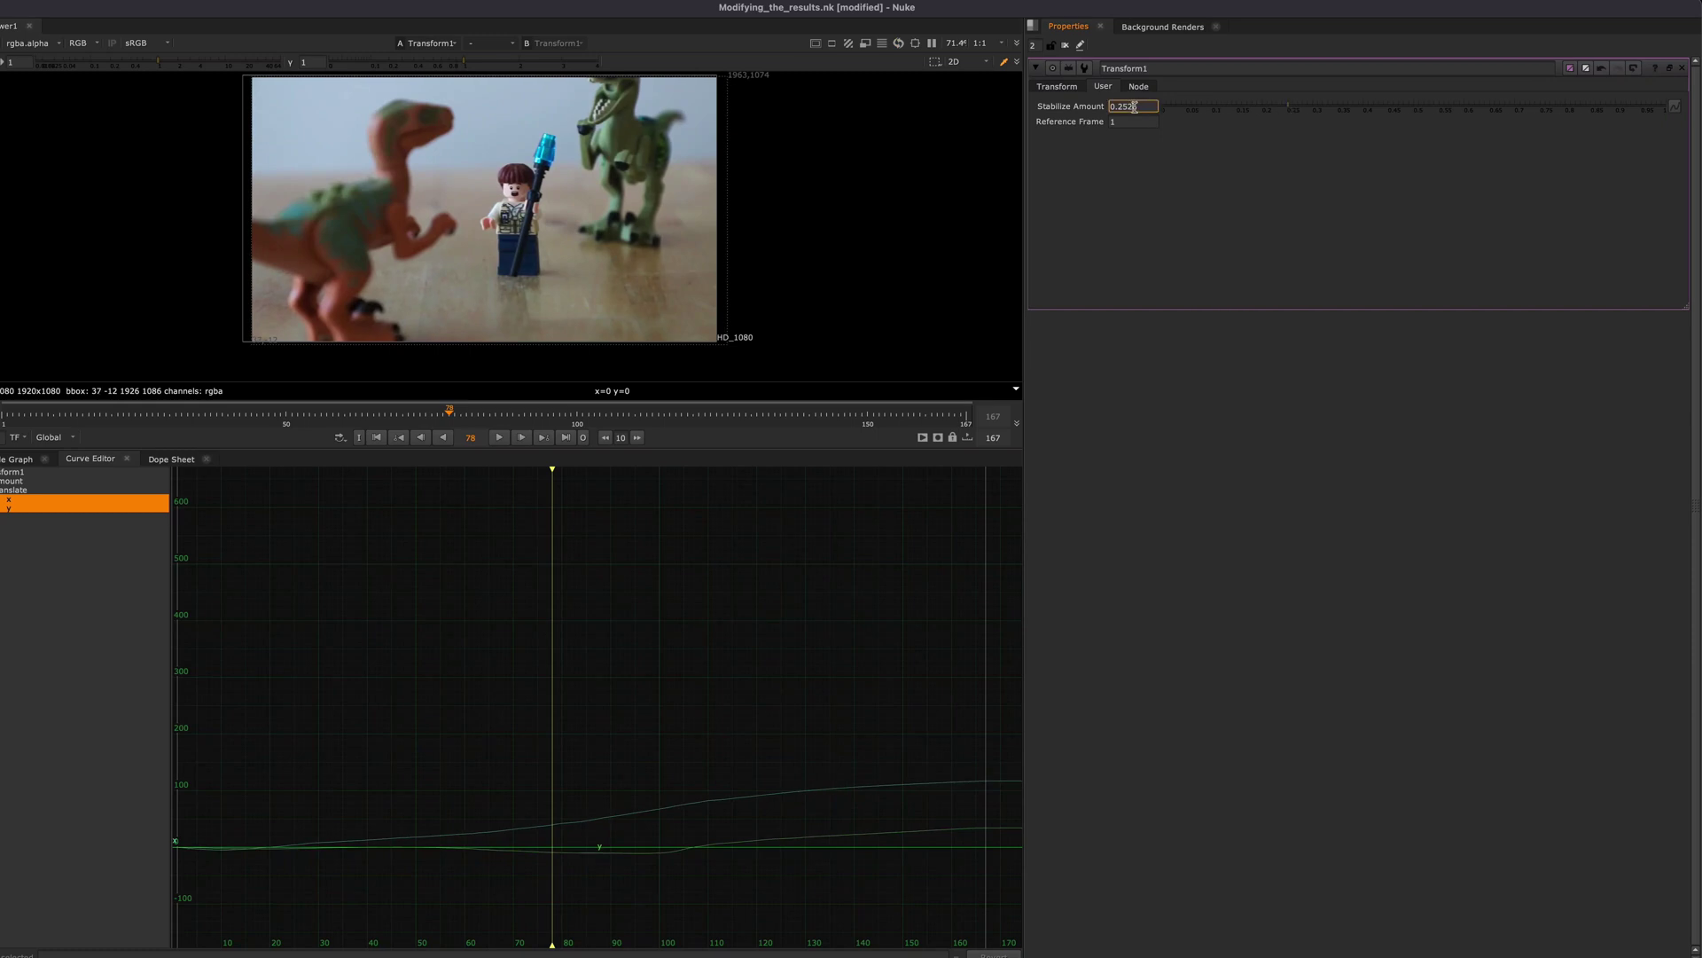
key(Return)
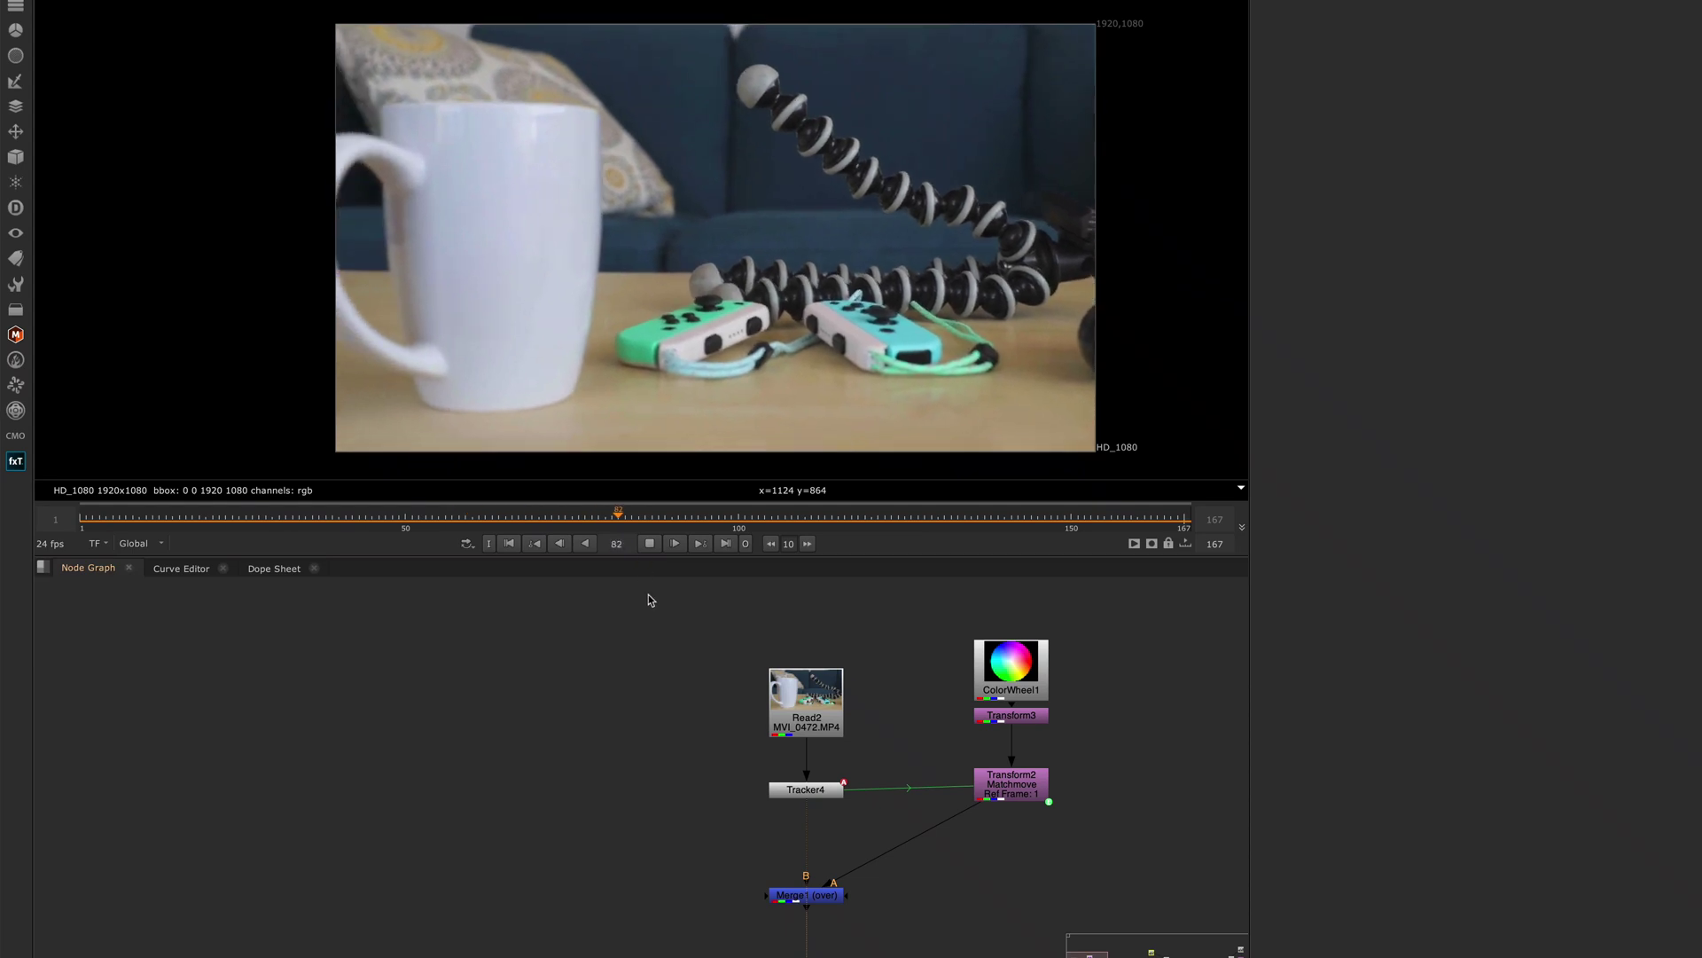
Step: Select Merge1 and view the colour wheel composited over the mug footage
drag(739, 829, 861, 927)
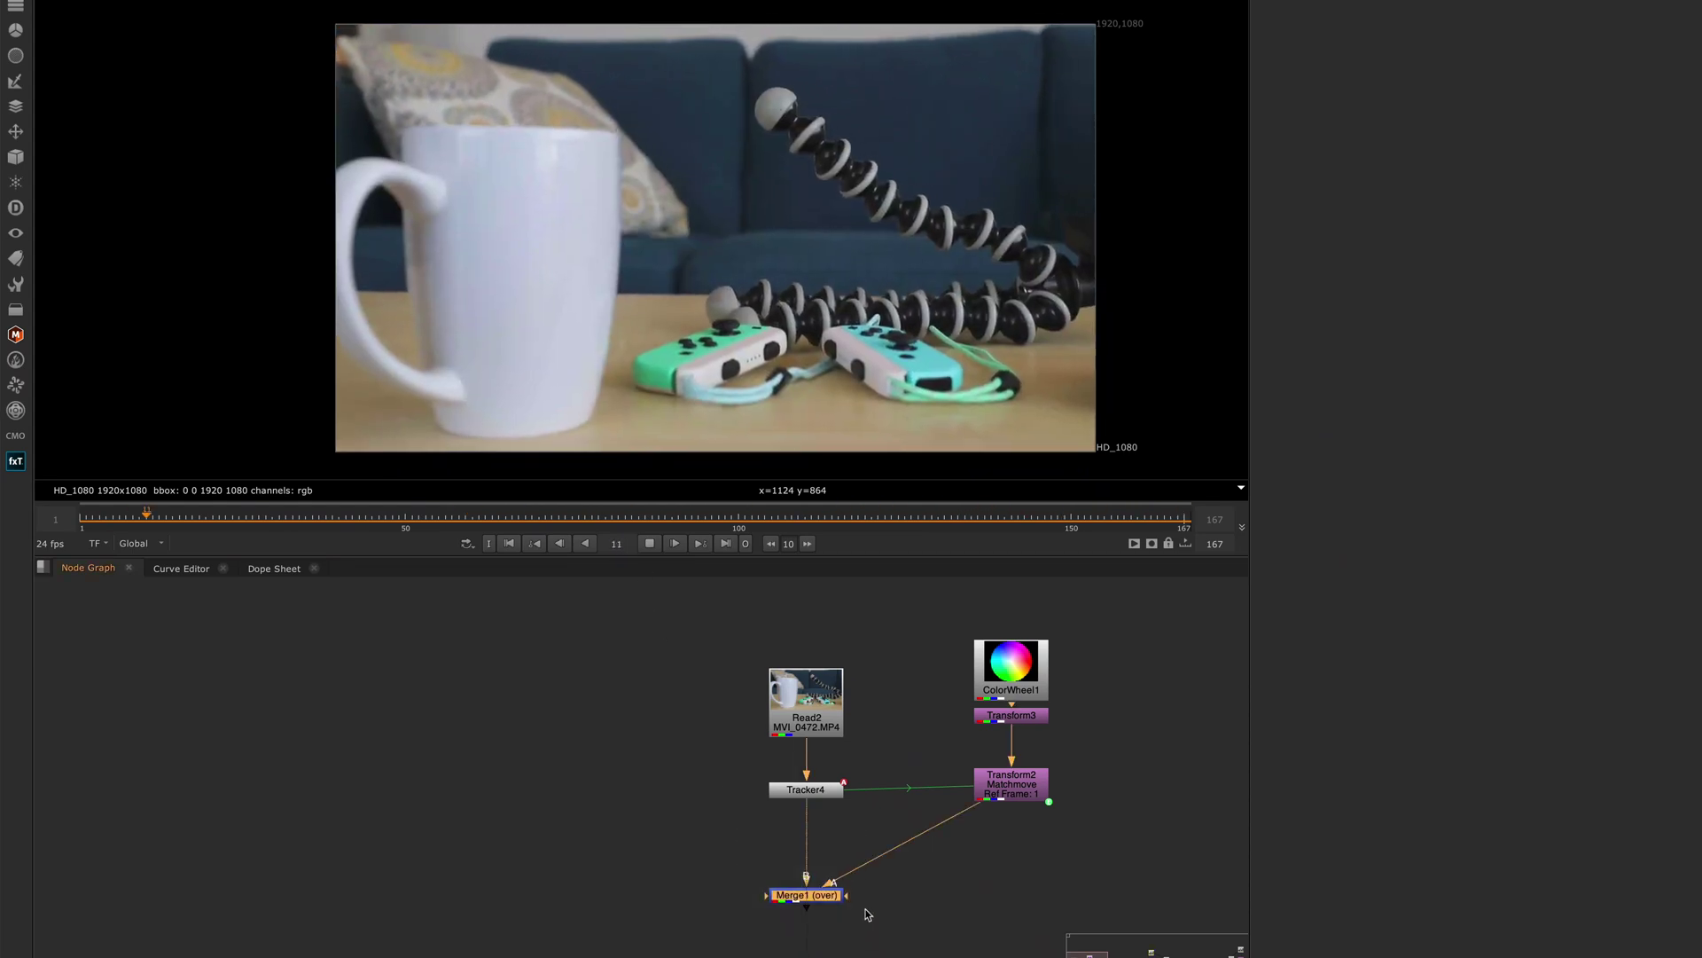
key(1)
click(867, 913)
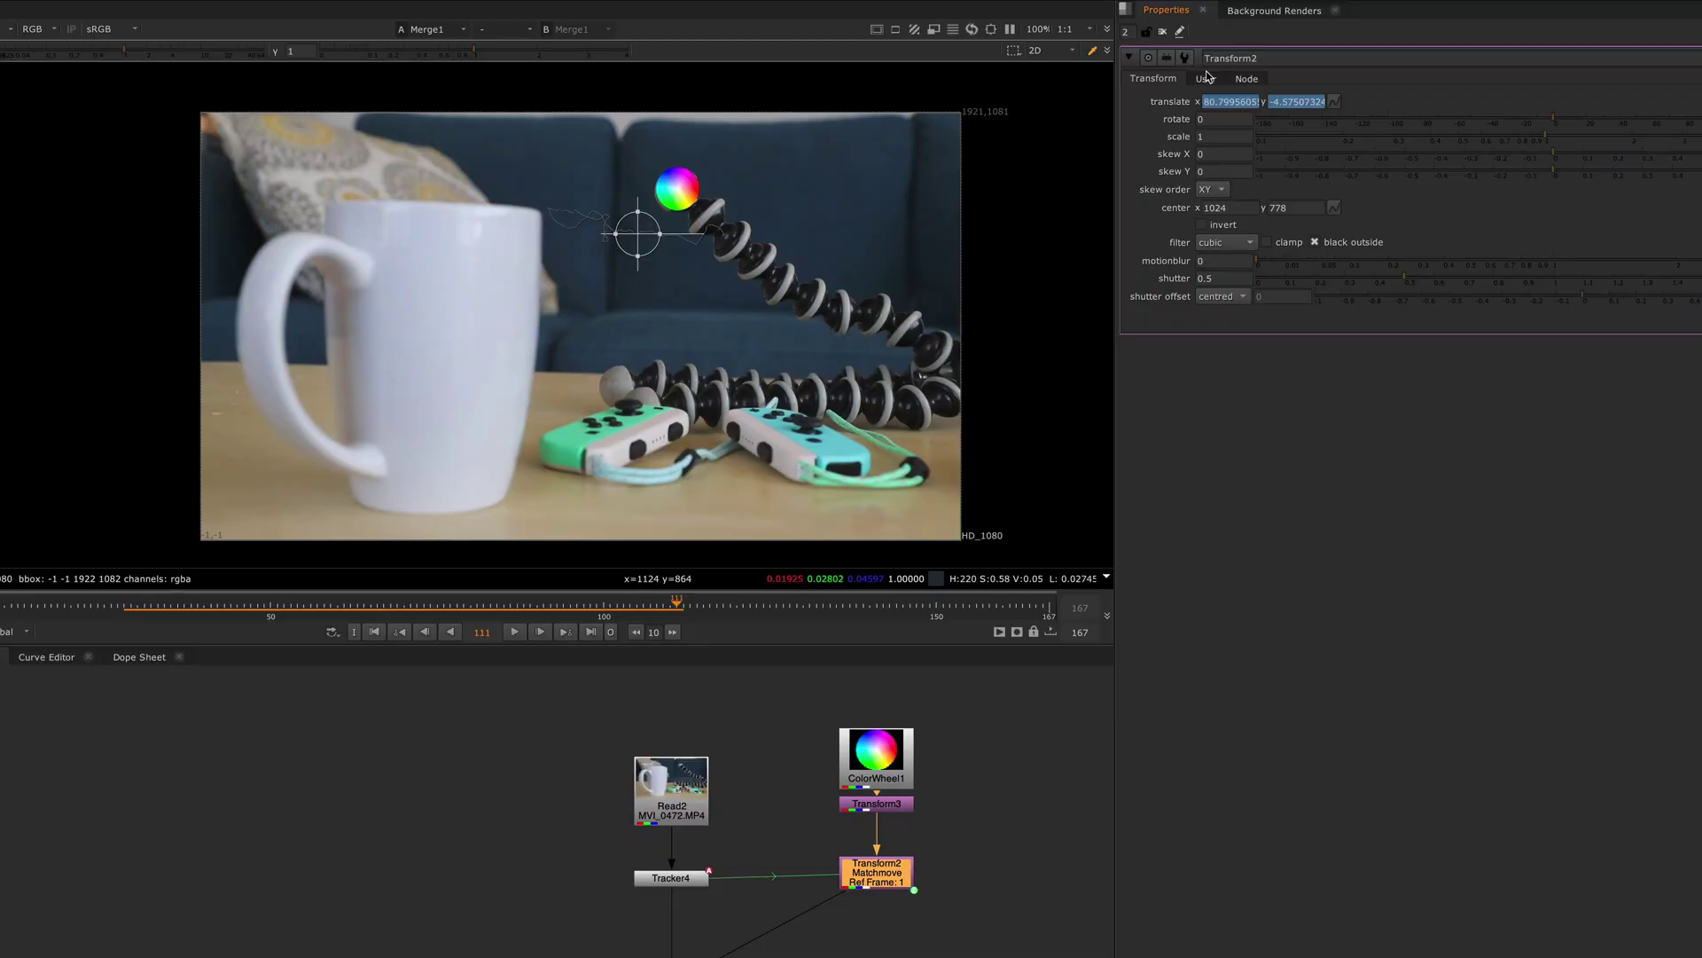
Step: Set Transform2's Matchmove Amount to 0 and play the shot to watch the ball
click(1205, 79)
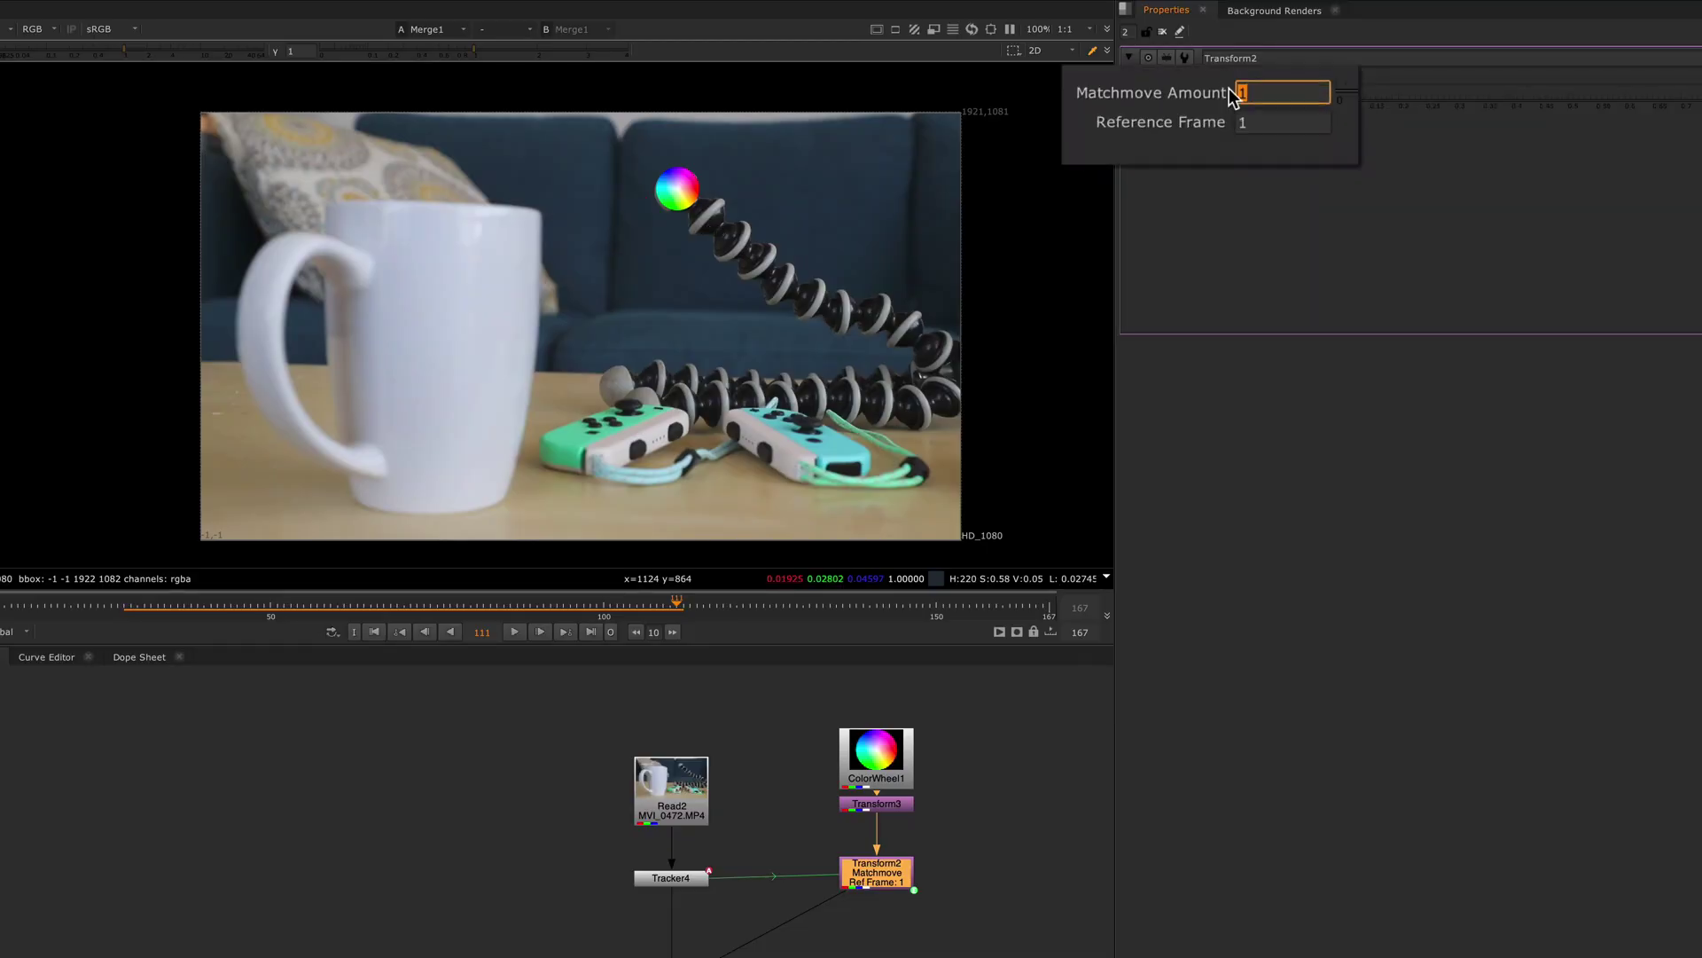
text(0)
key(Return)
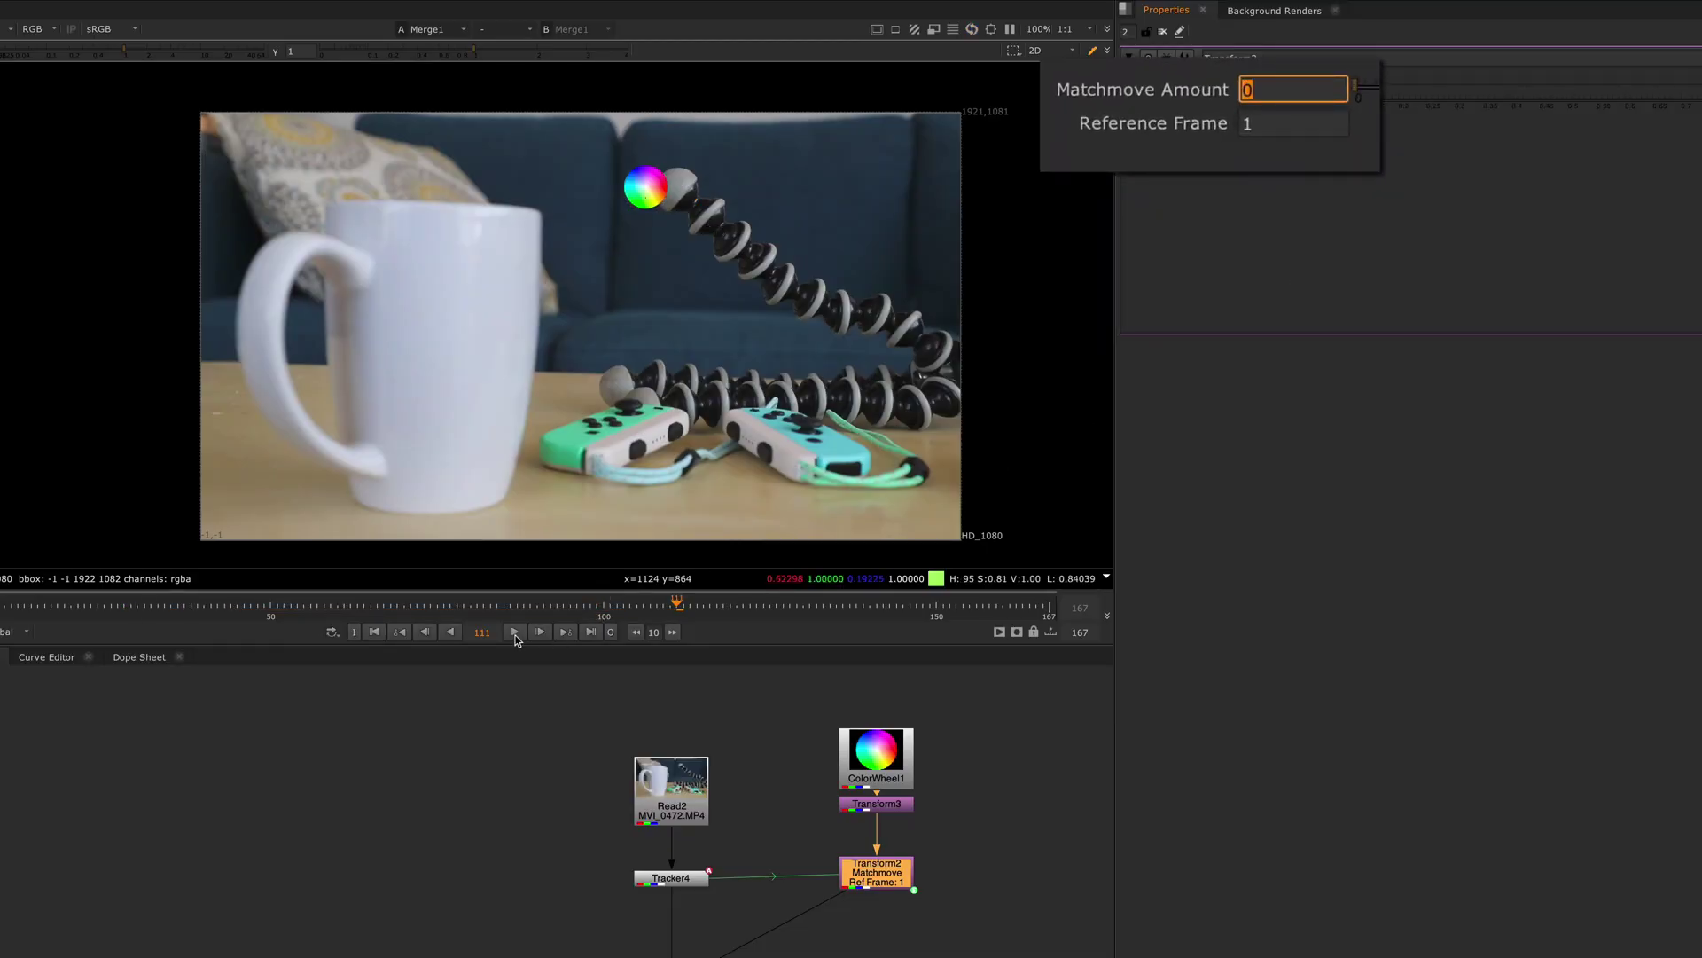
click(515, 632)
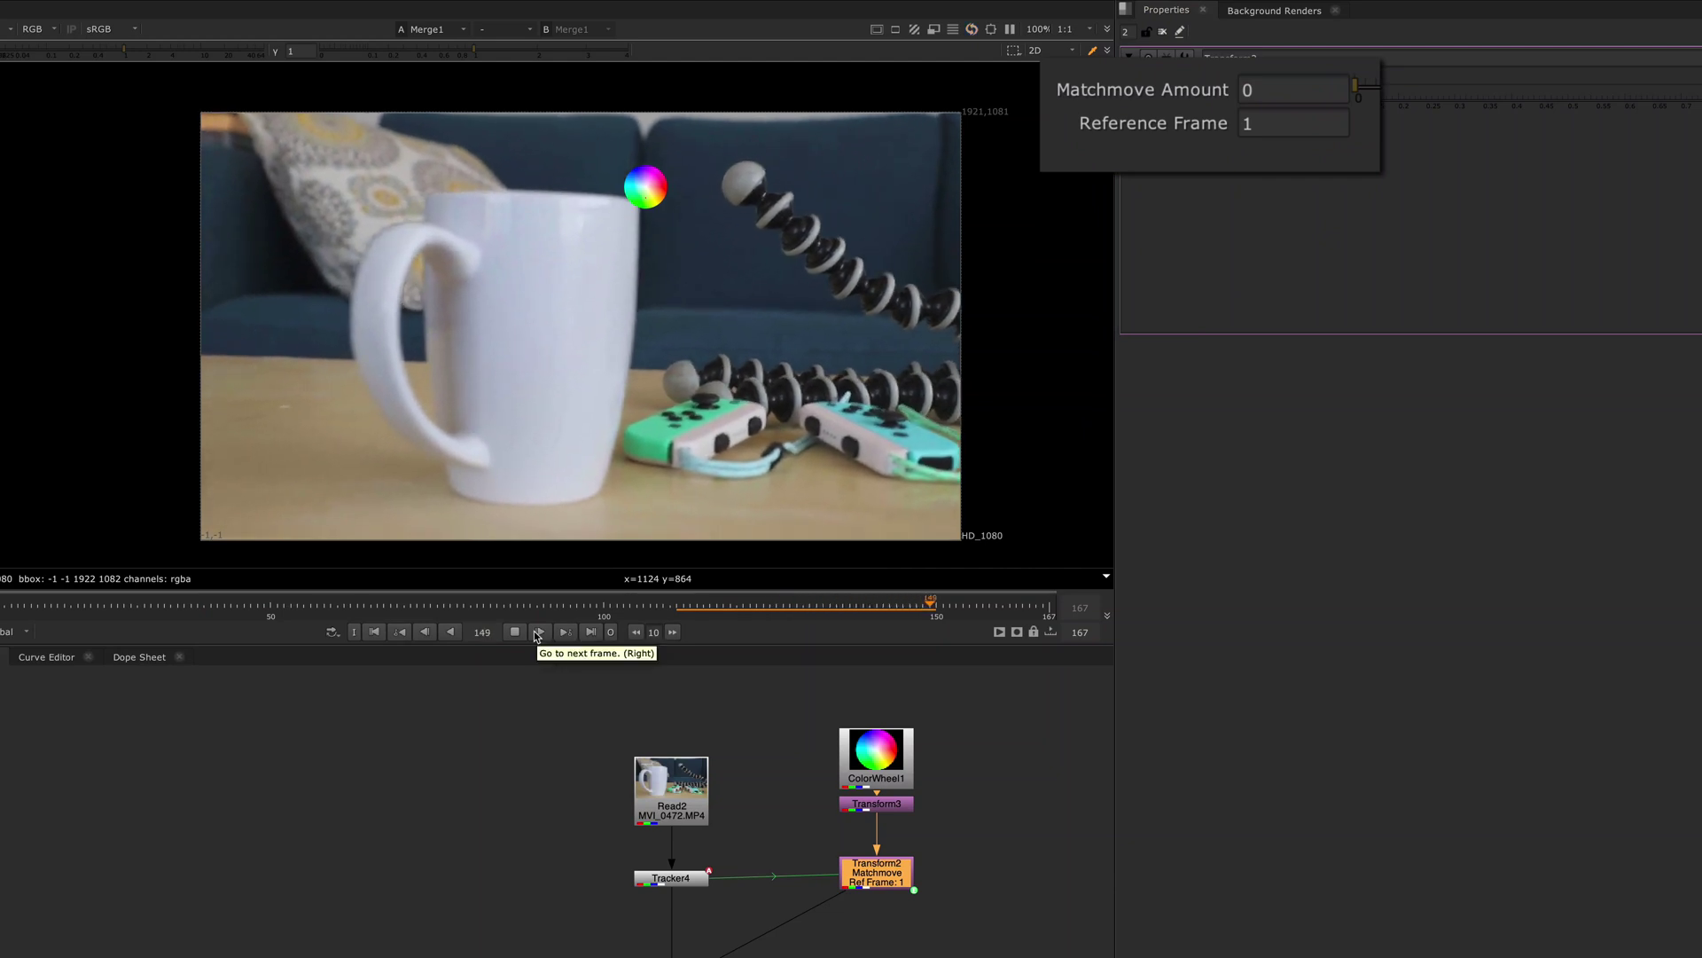
click(515, 632)
Step: Try a Matchmove Amount of 1, settle on 0.5, and open Transform3's settings
double_click(1250, 90)
text(1)
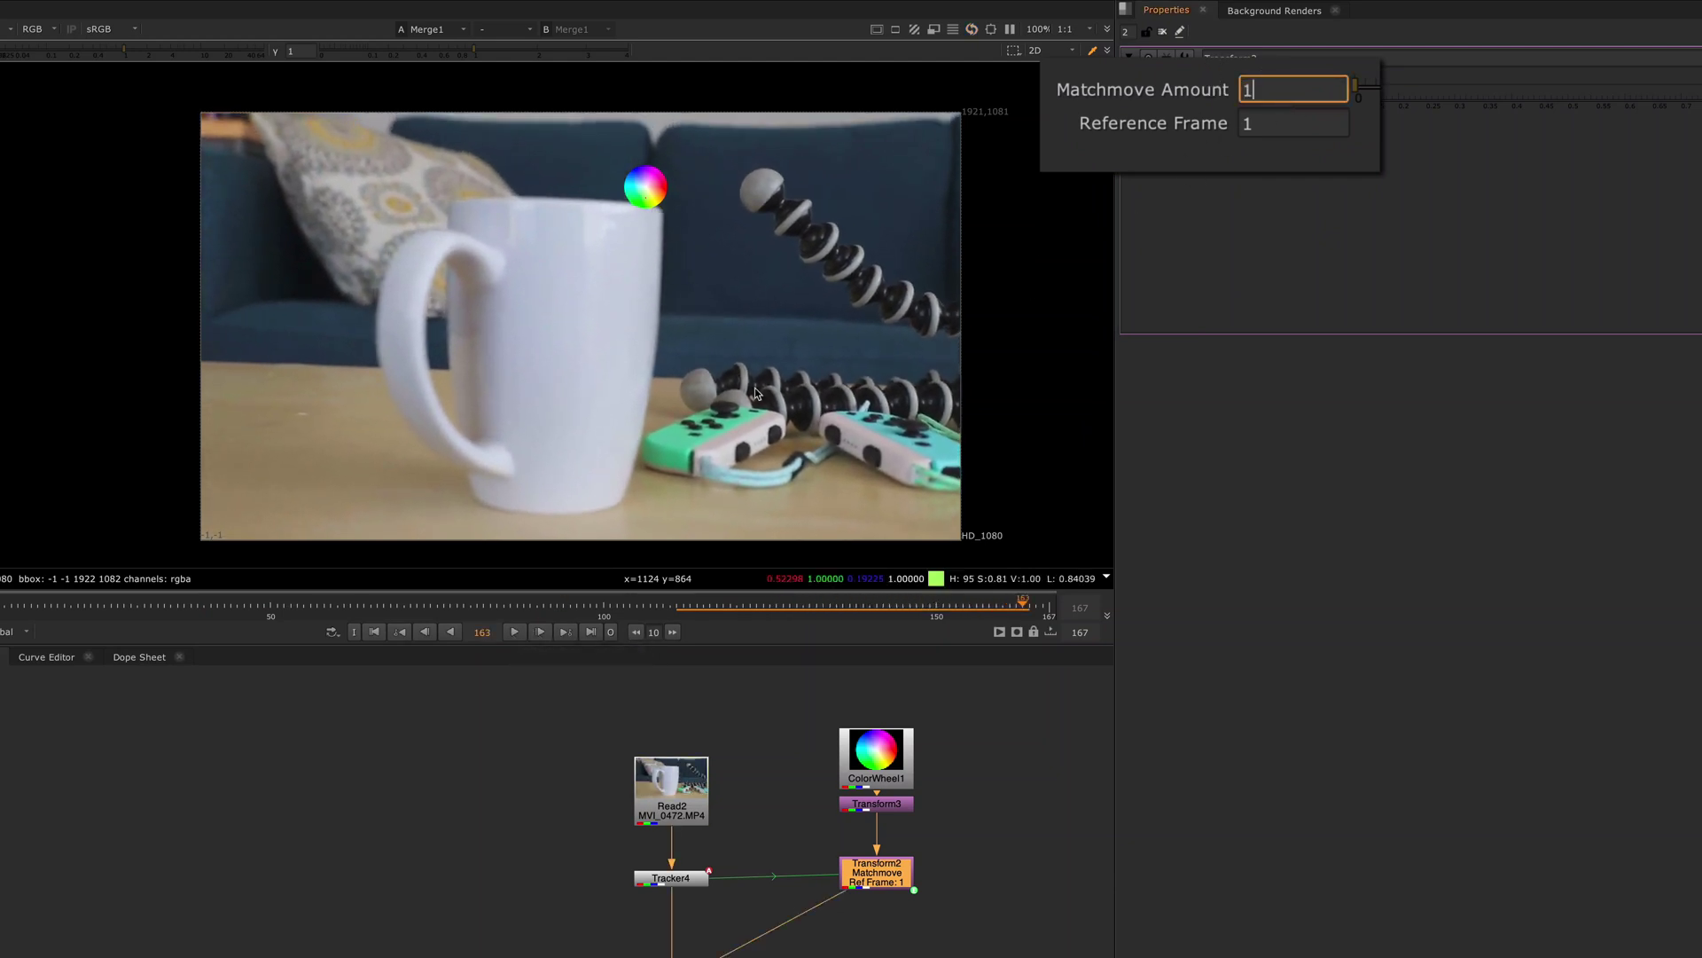
key(Return)
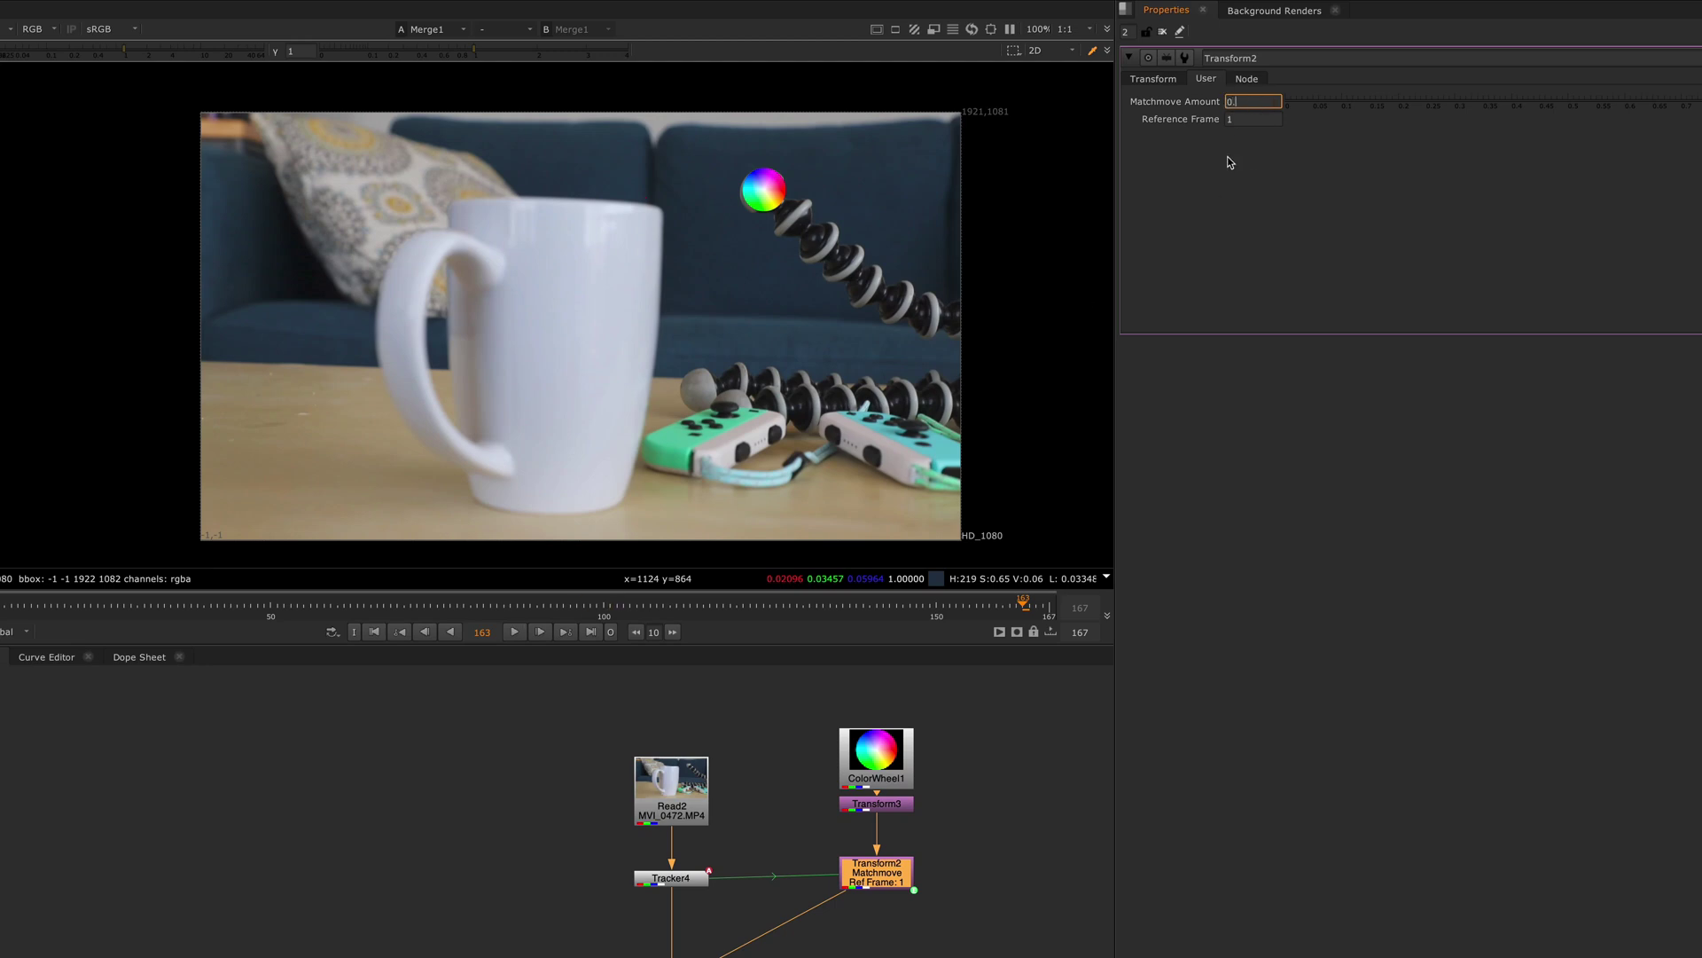
key(Return)
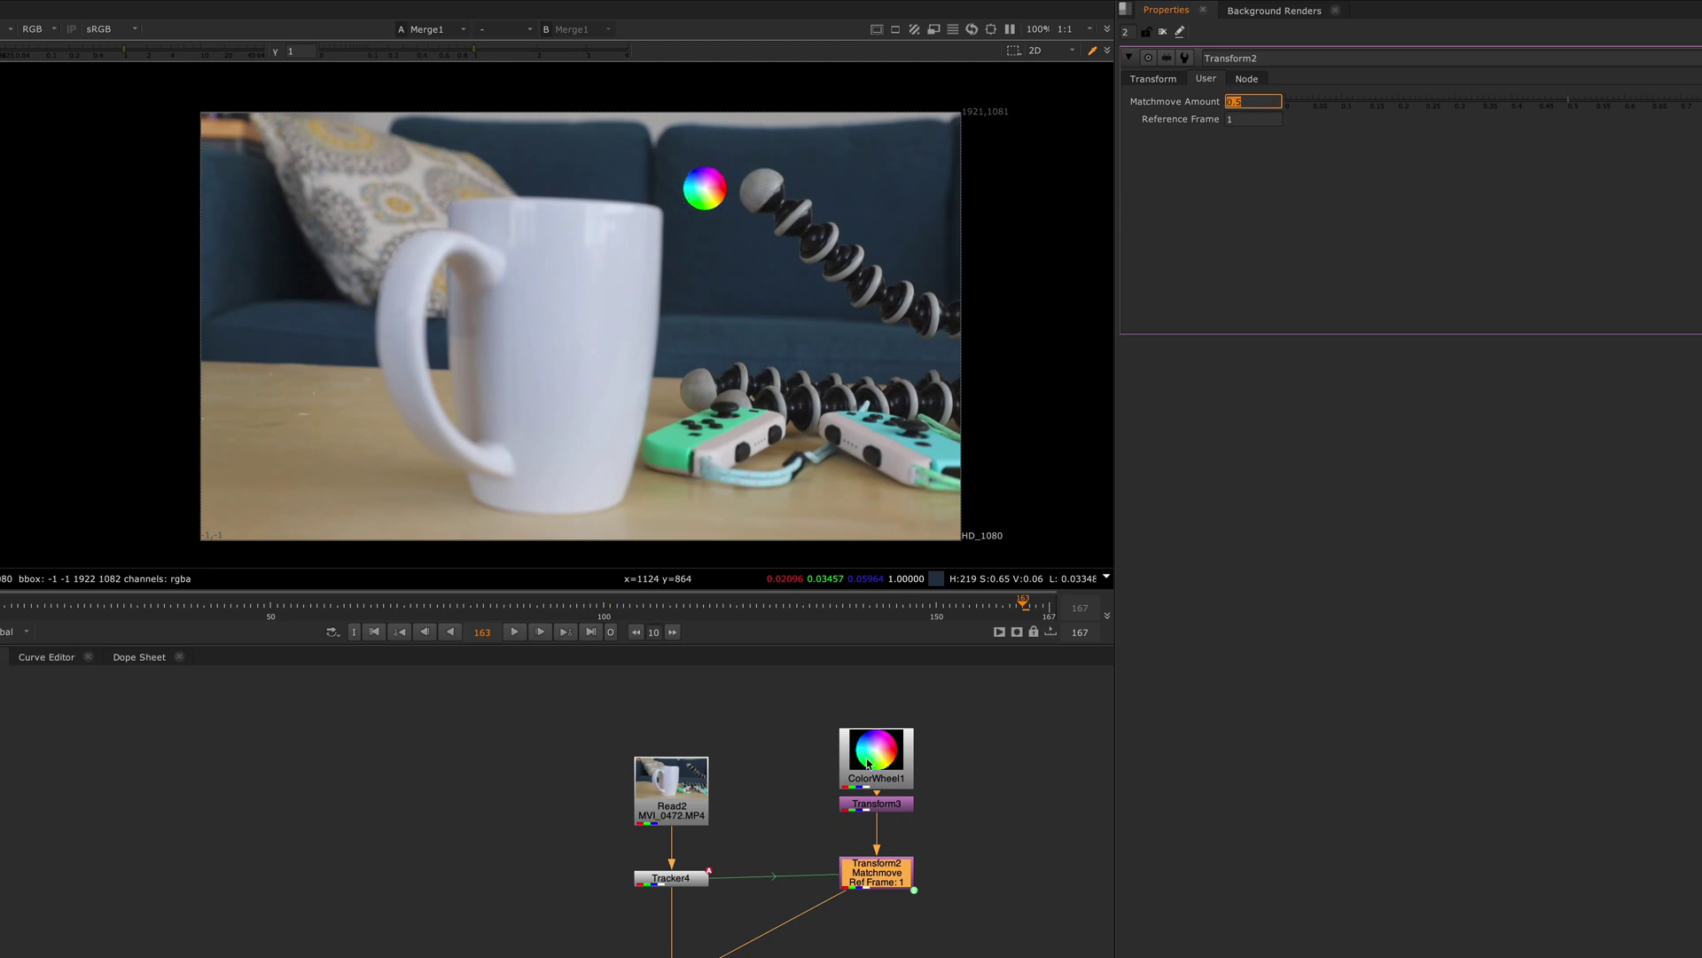
double_click(867, 805)
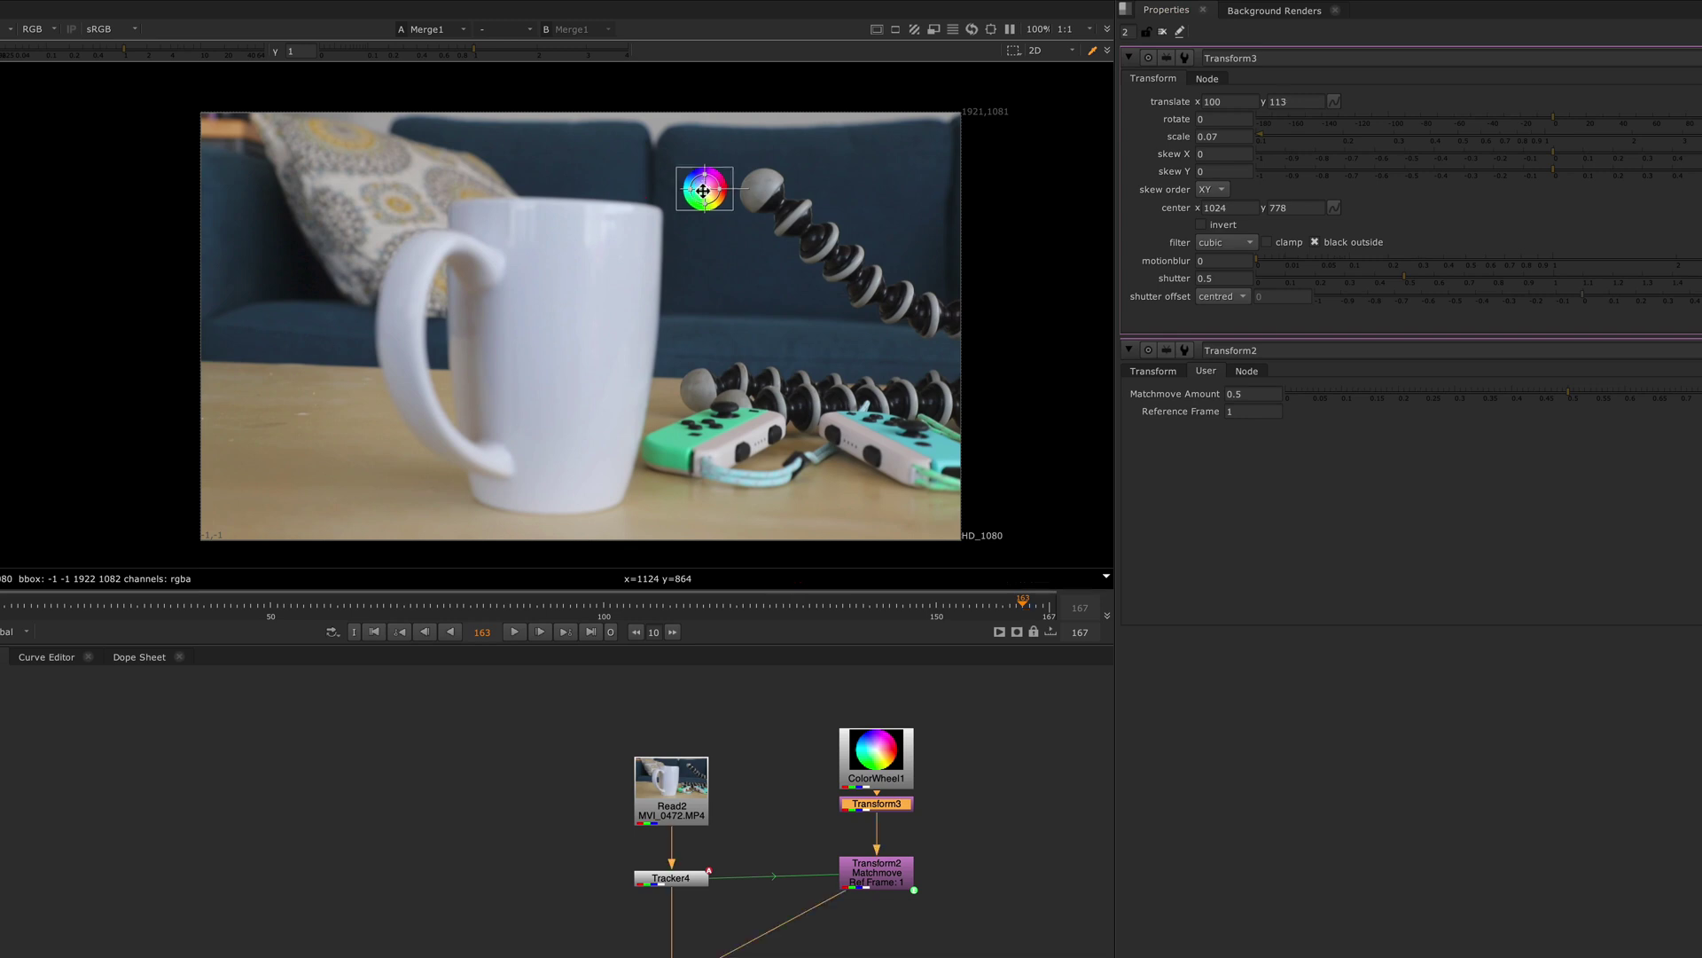
Step: Move the colour wheel lower so it sits beside the tripod tip, at translate 112, -19
drag(704, 189, 708, 242)
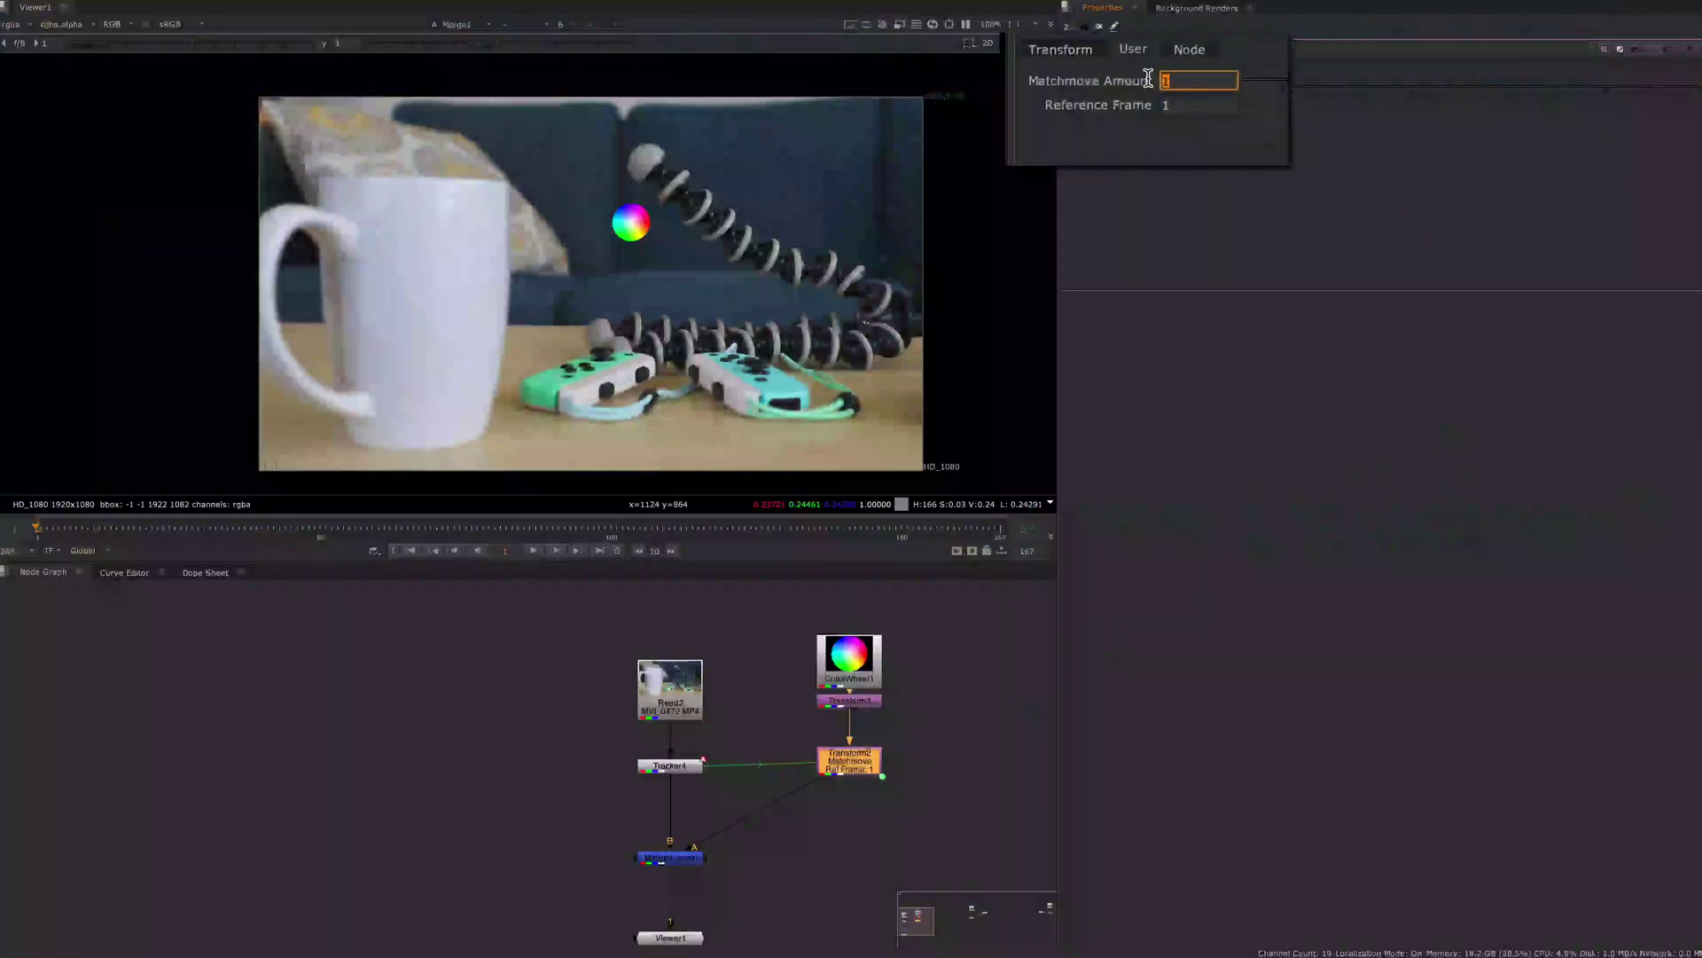
Step: Set Matchmove Amount to 0.5 and play the shot to see the reduced follow
text(0.5)
key(Return)
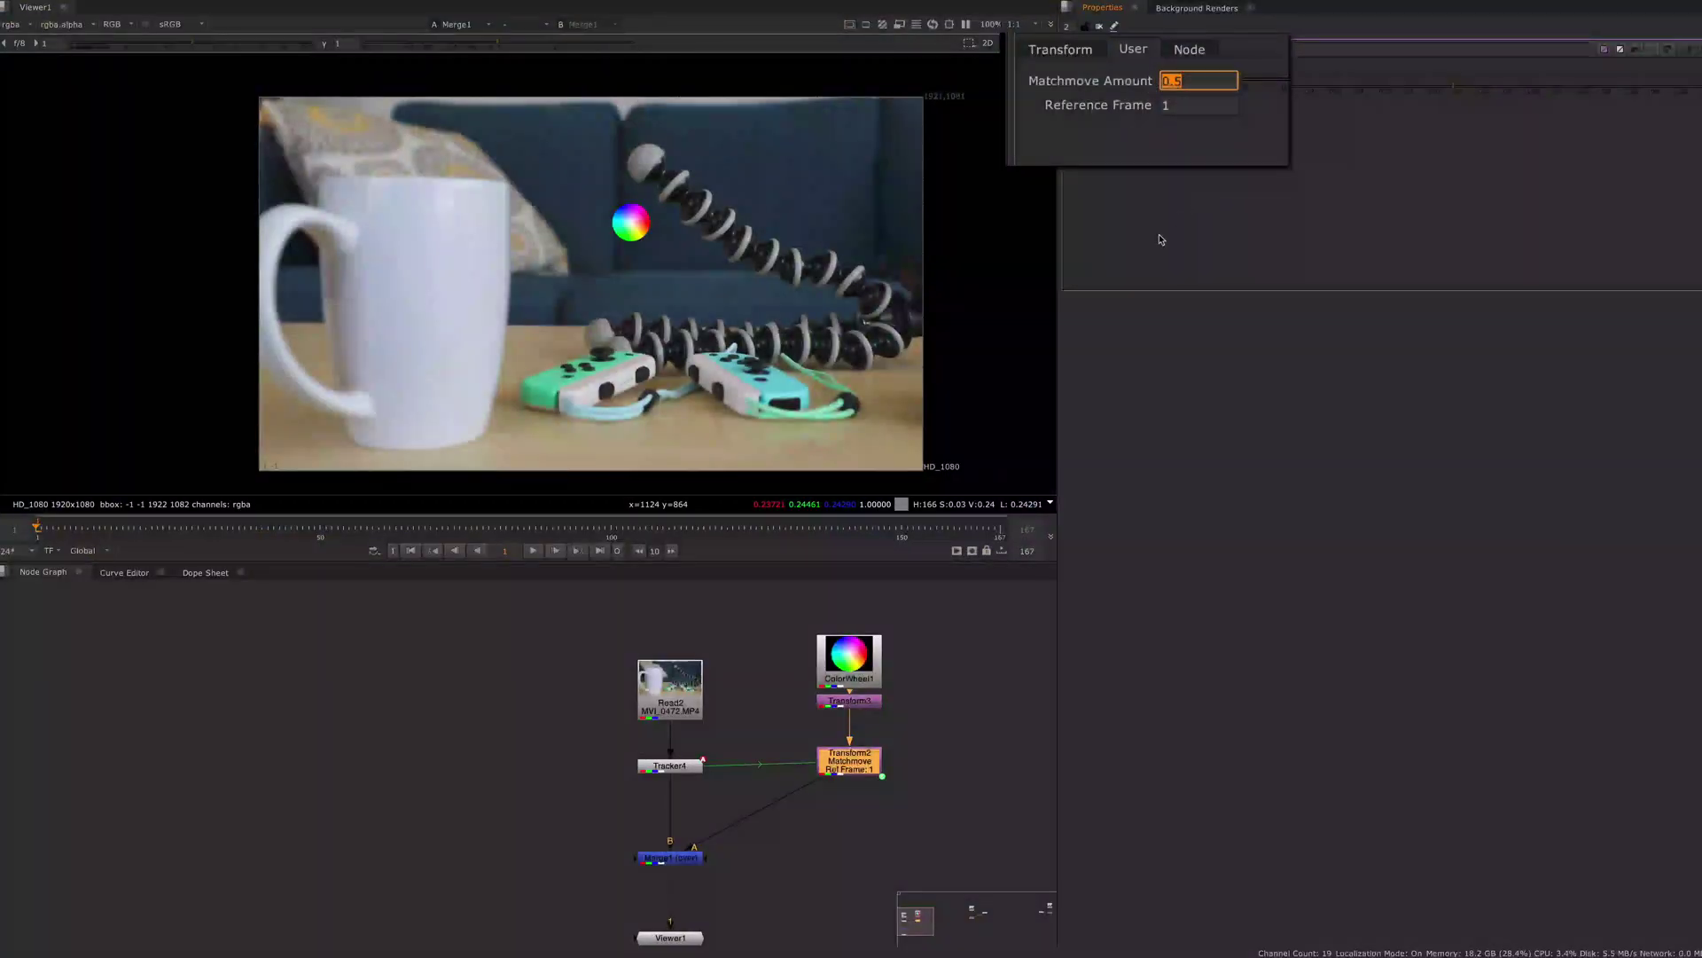
click(532, 550)
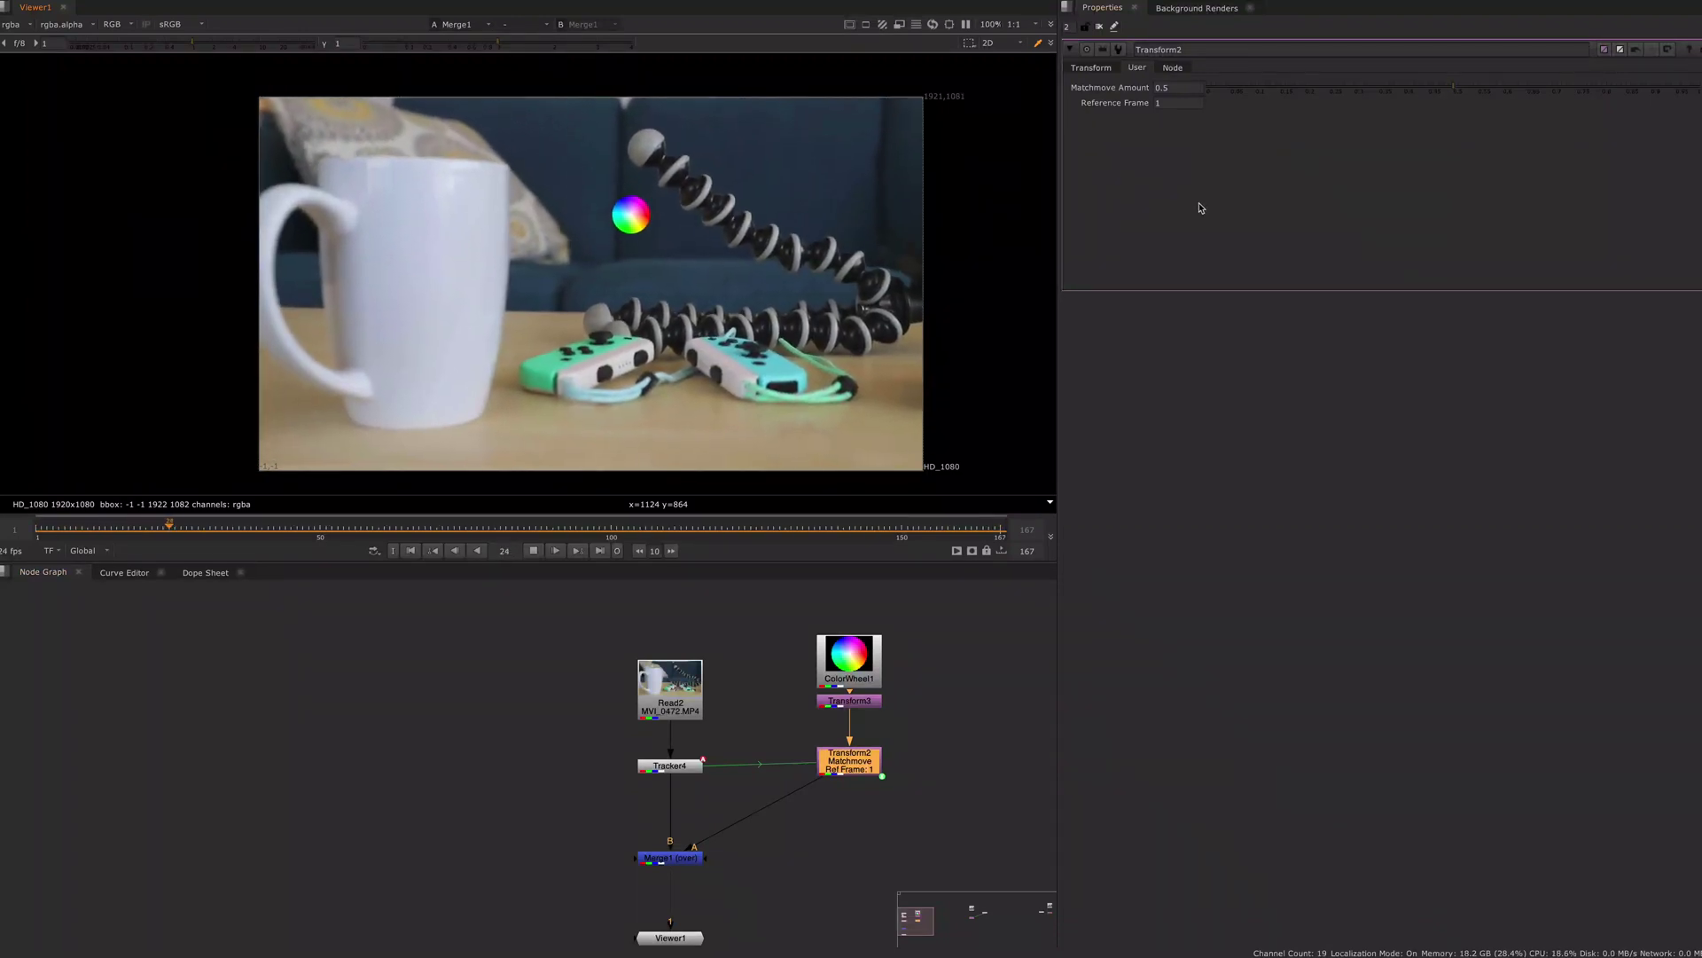
Step: Change Matchmove Amount to 2 and replay the shot with the doubled motion
click(533, 550)
click(1153, 88)
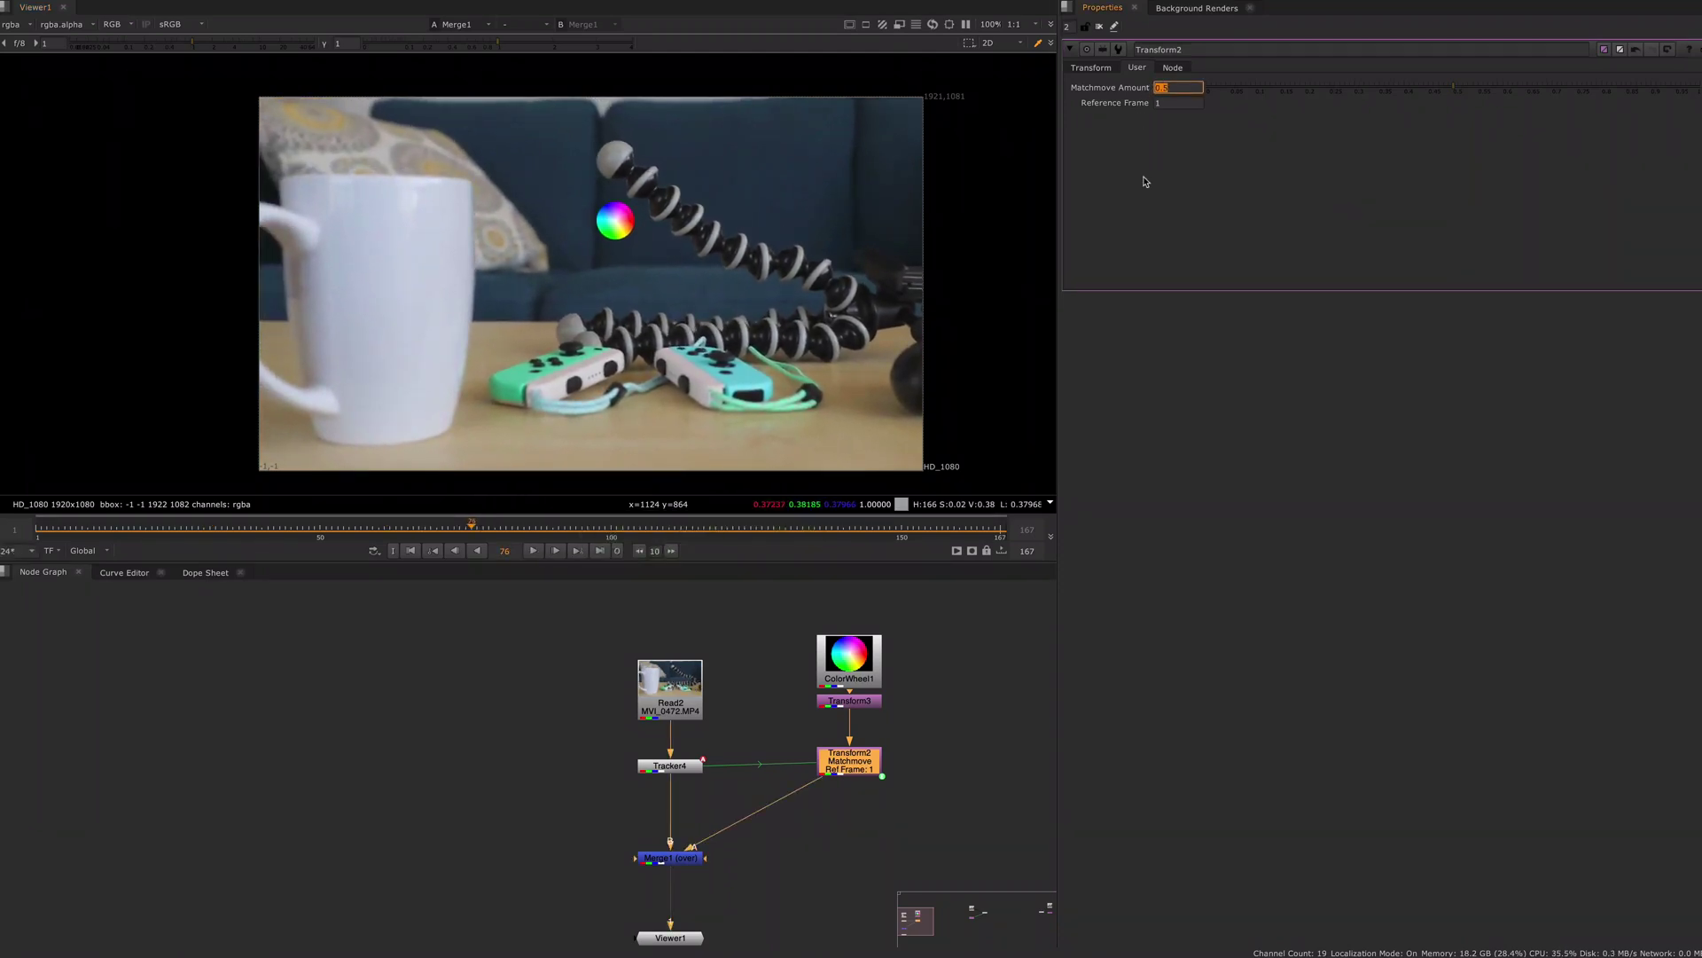
key(Return)
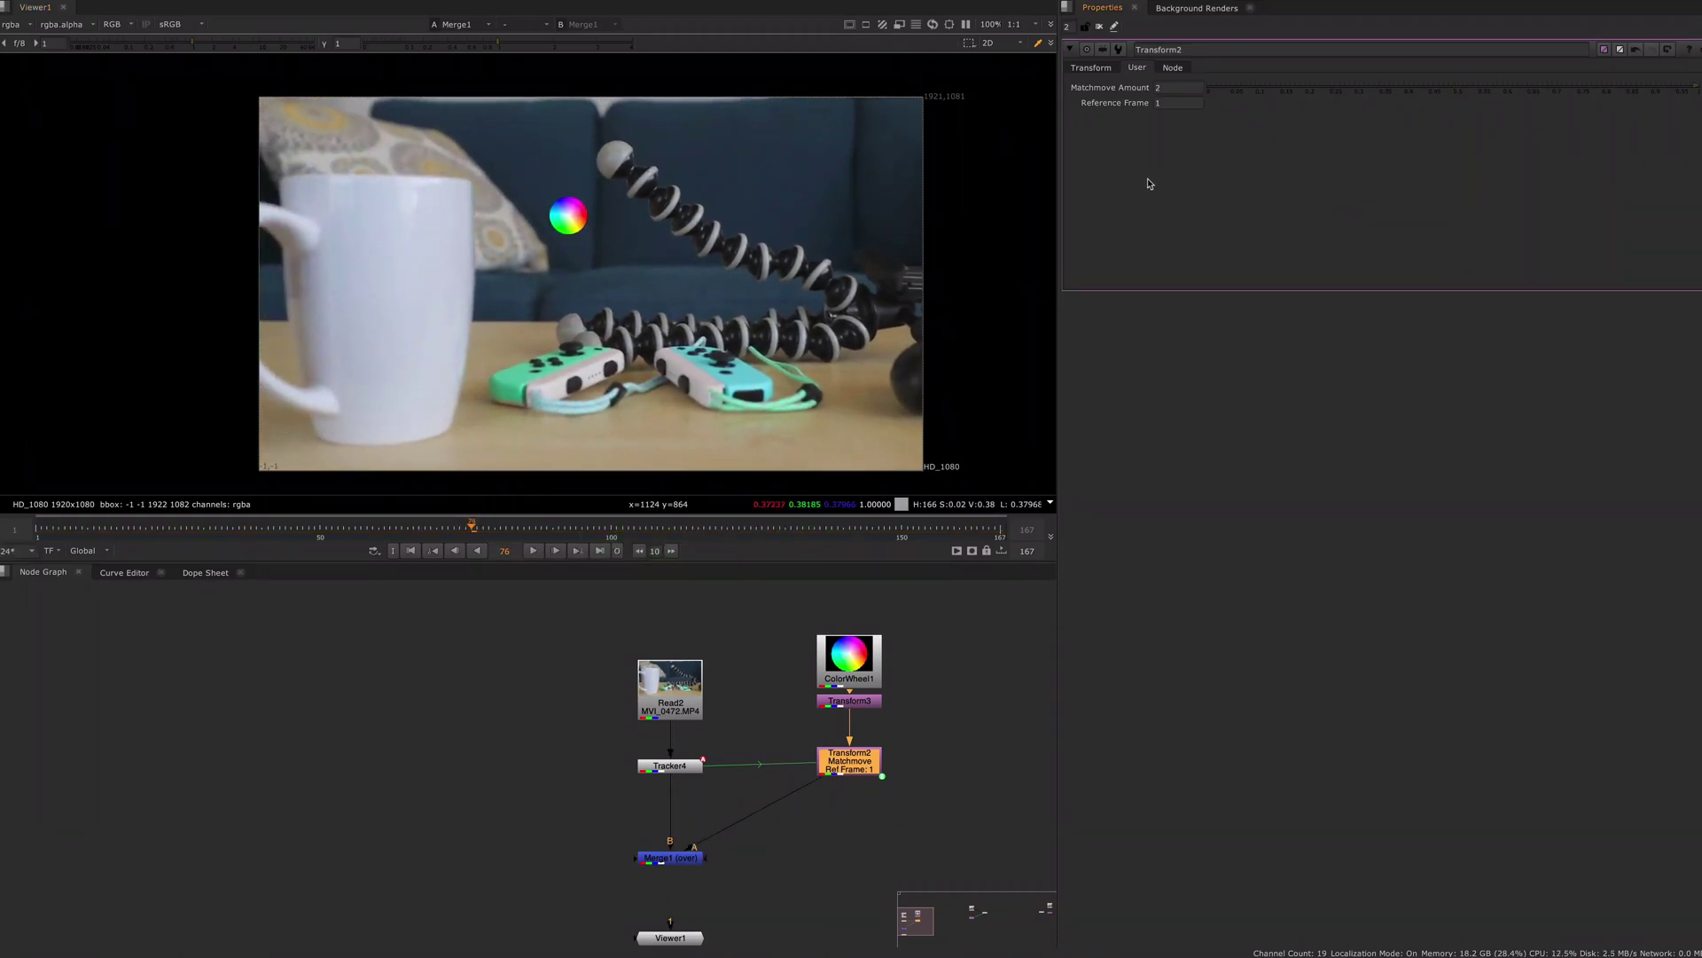
click(533, 550)
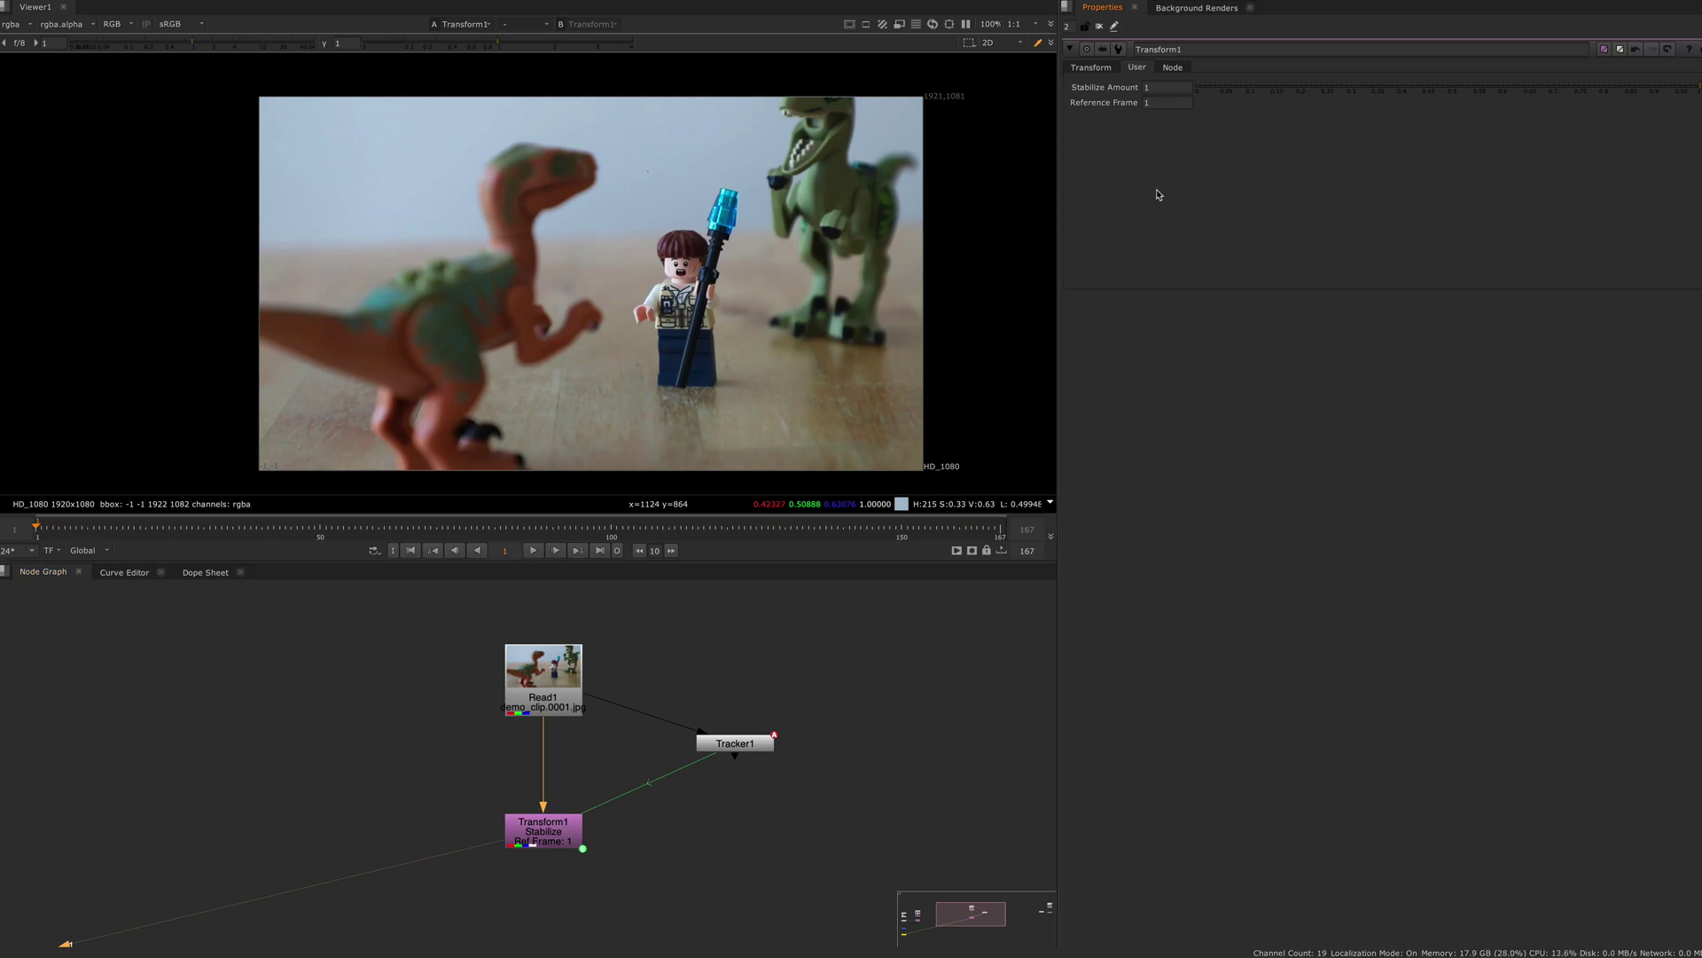
Step: Keyframe Transform1's Stabilize Amount at frame 1, go to frame 167, and play the result
right_click(1177, 88)
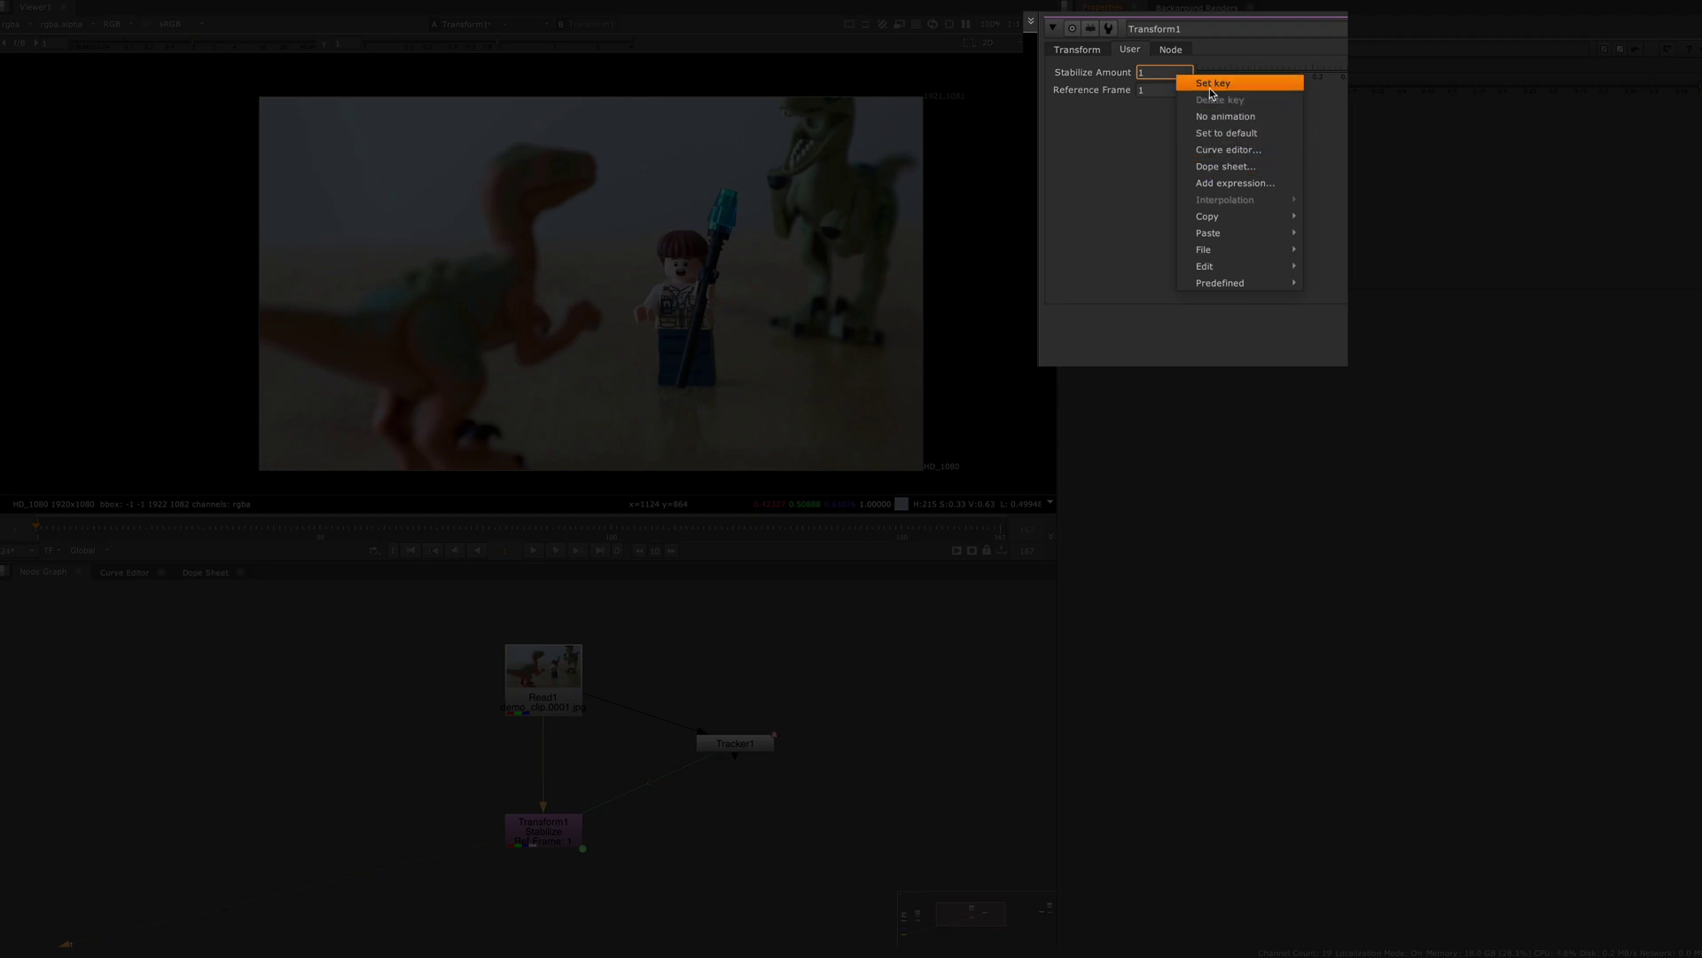
click(1211, 86)
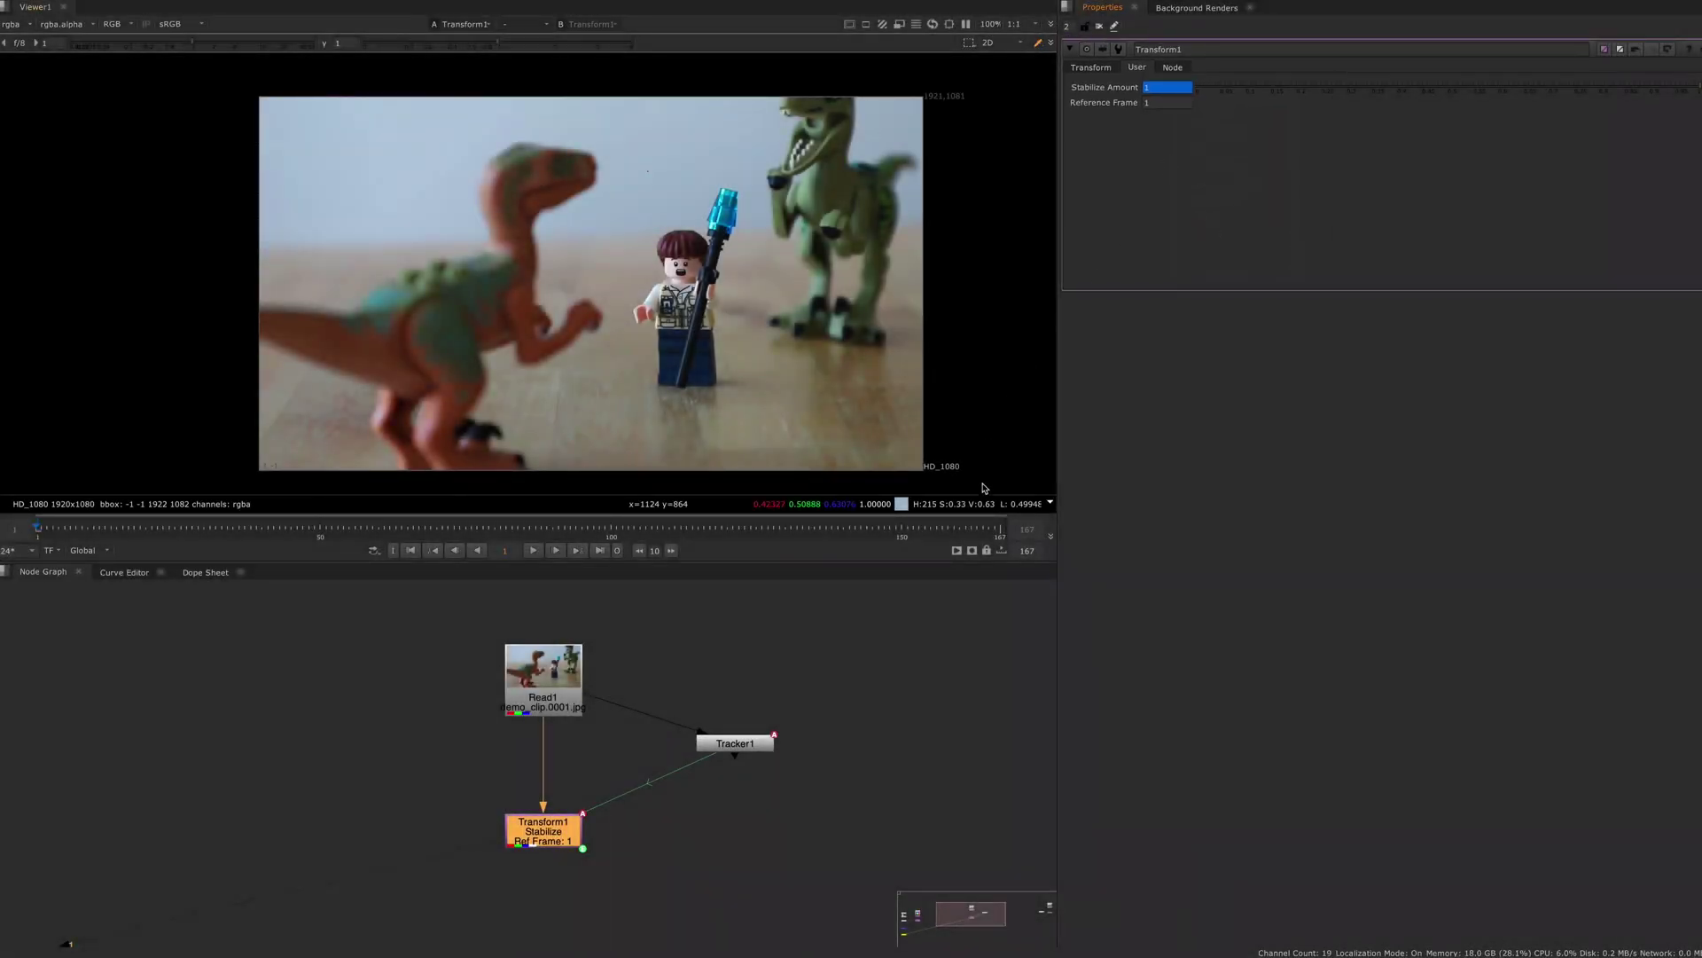
click(999, 535)
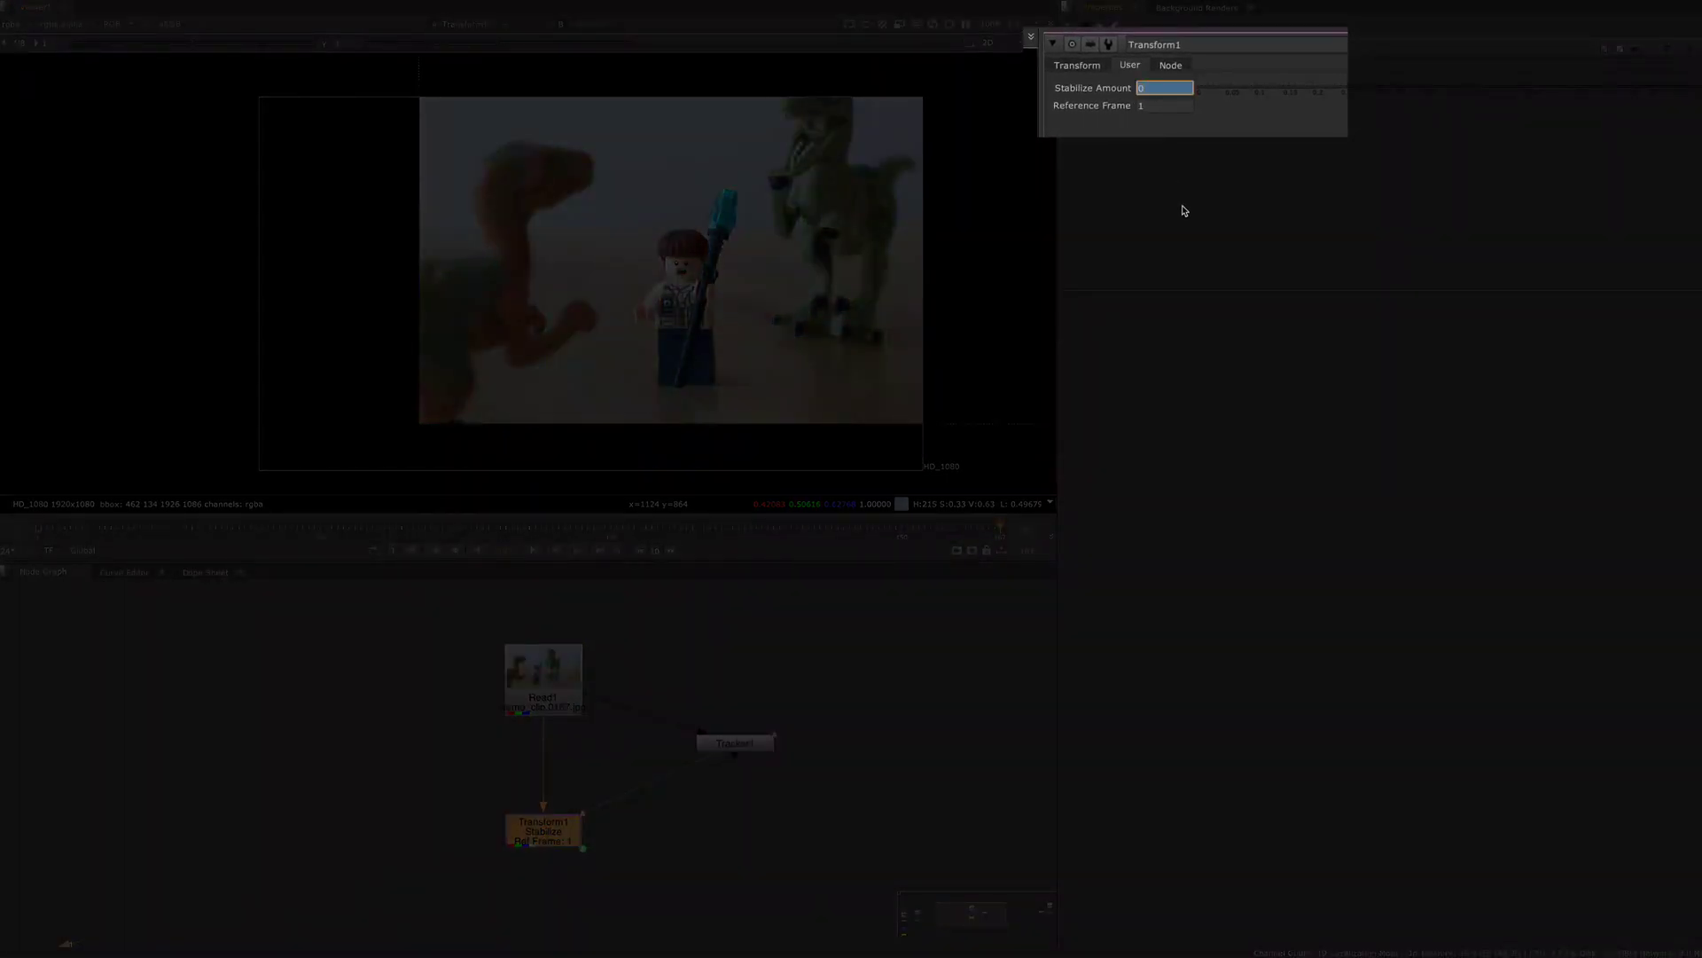
key(l)
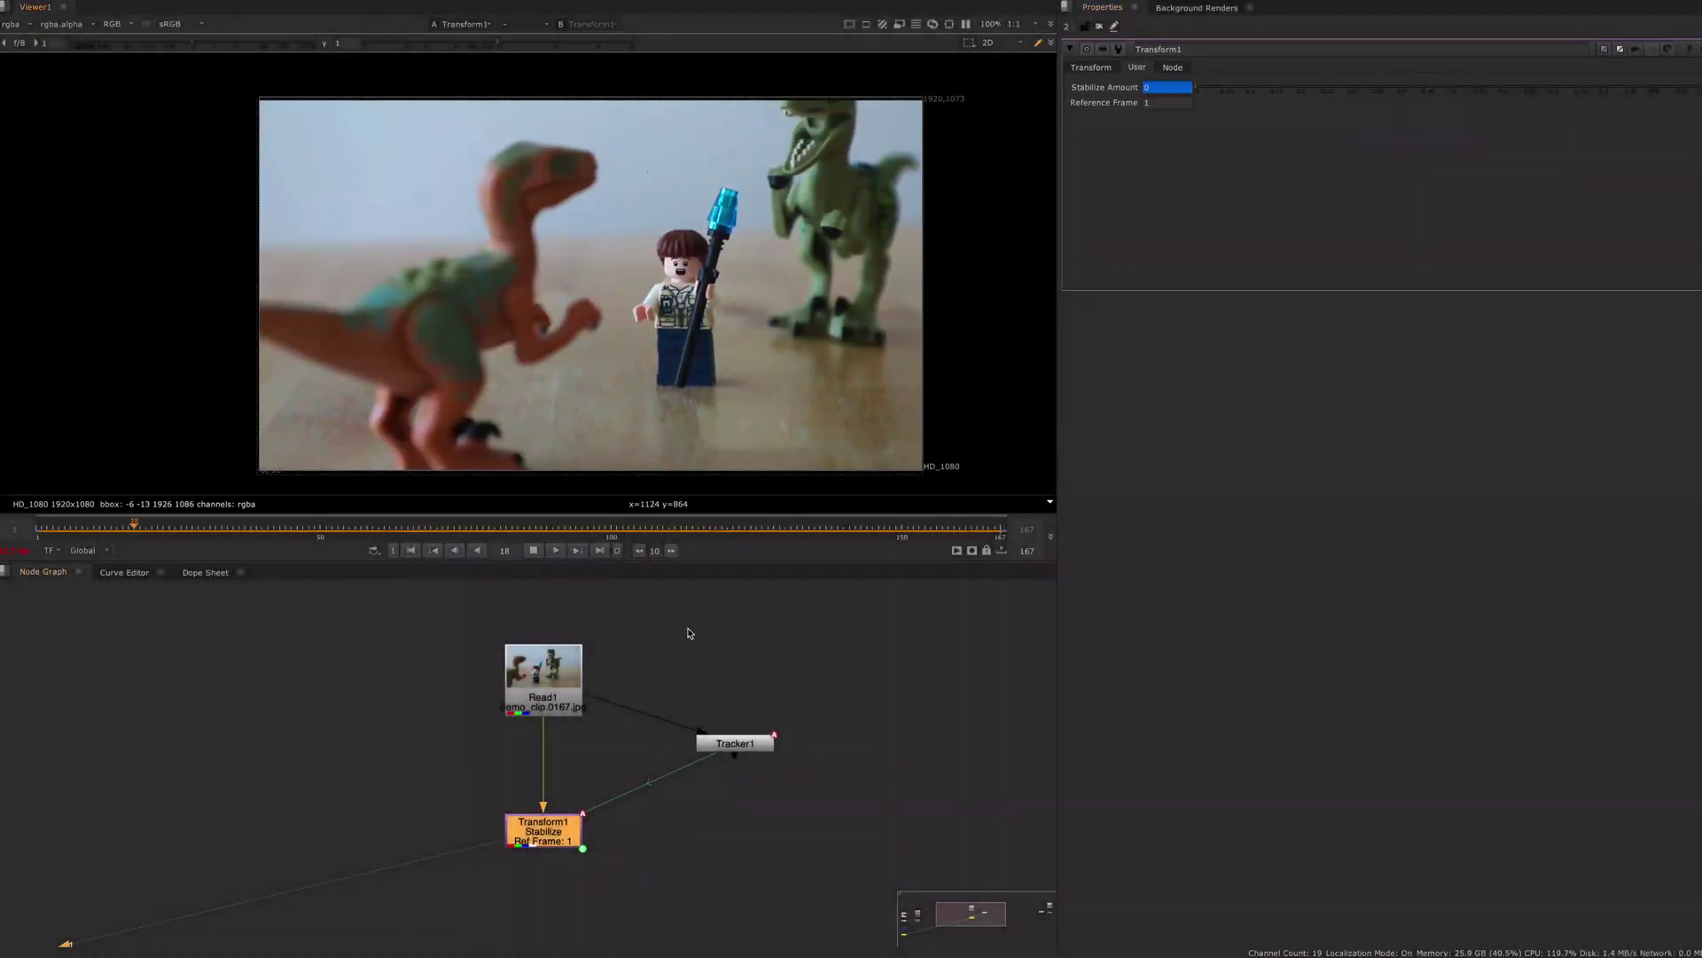